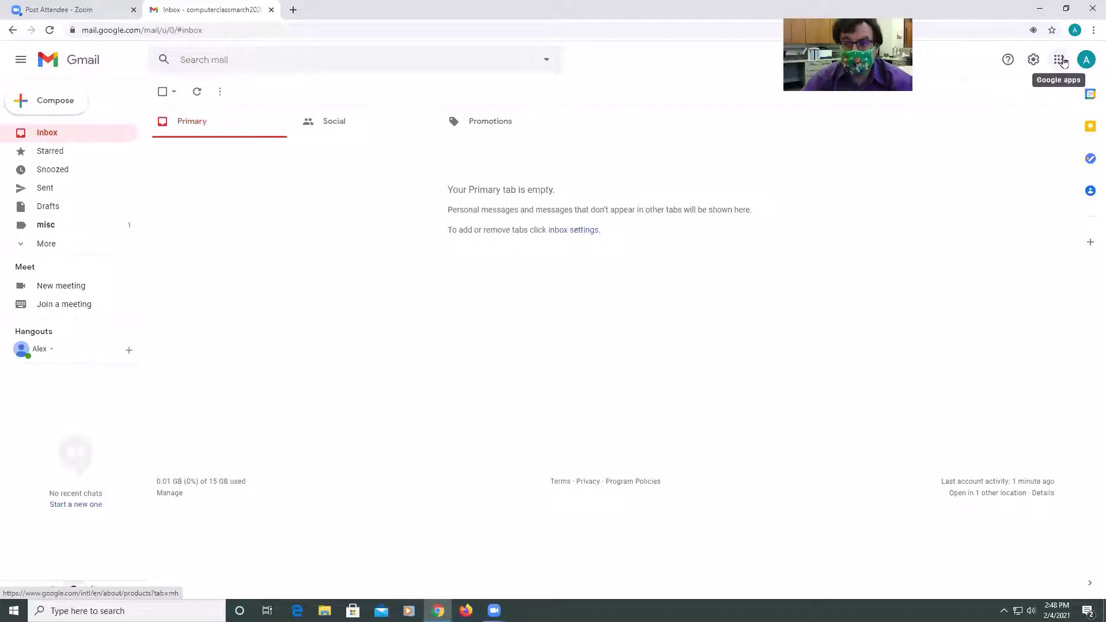
Open Gmail's Google apps panel and scroll down until Slides shows.
left_click(1063, 62)
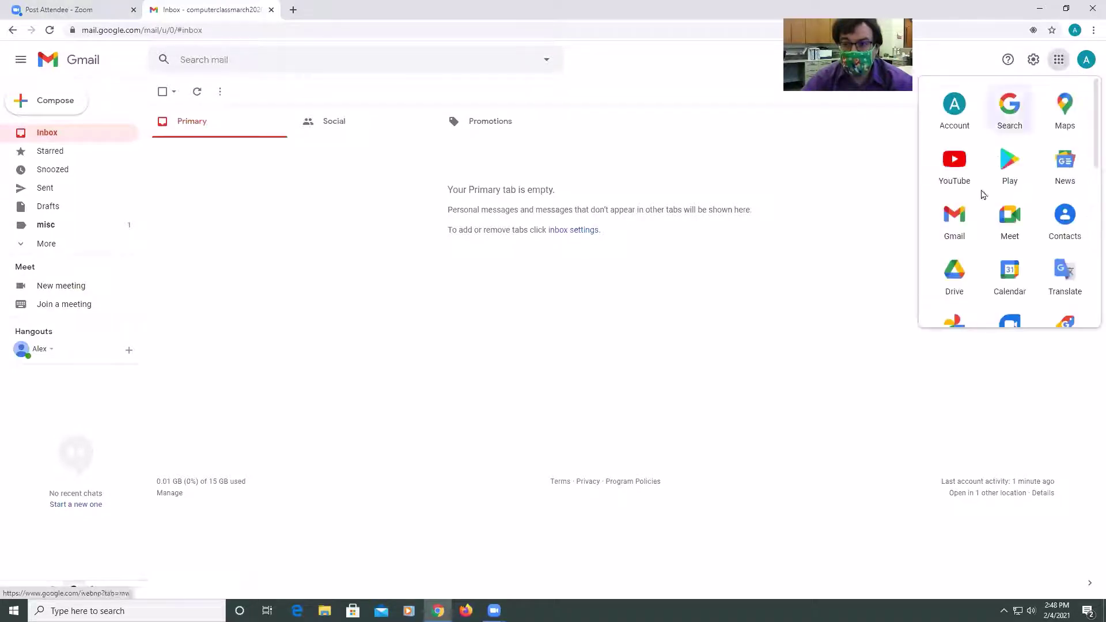
scroll(982, 197, "down", 3)
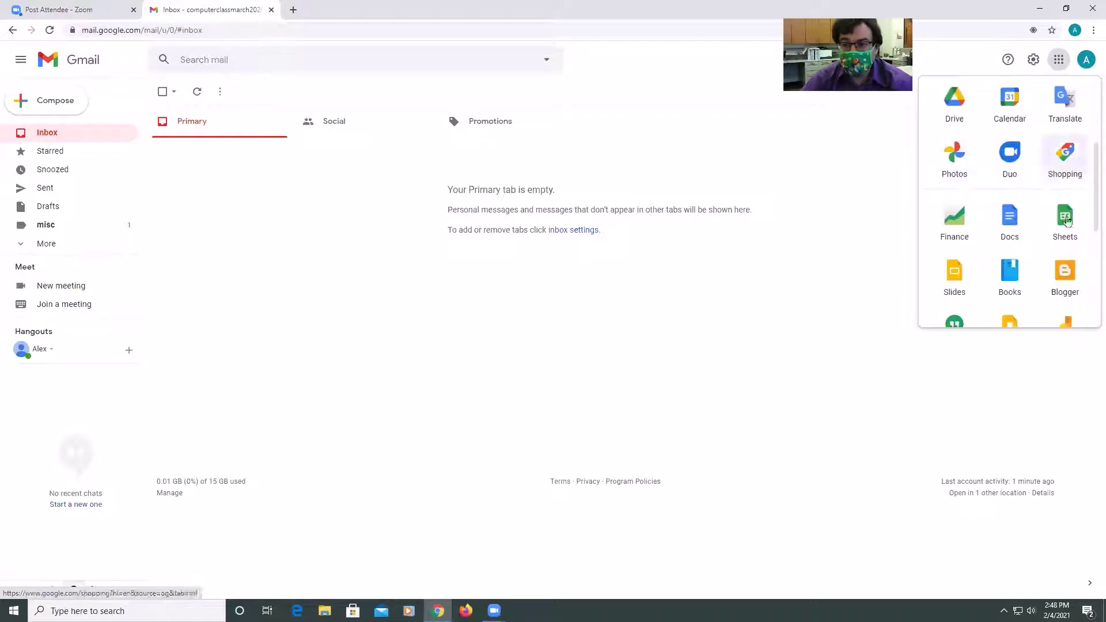
scroll(1061, 225, "down", 1)
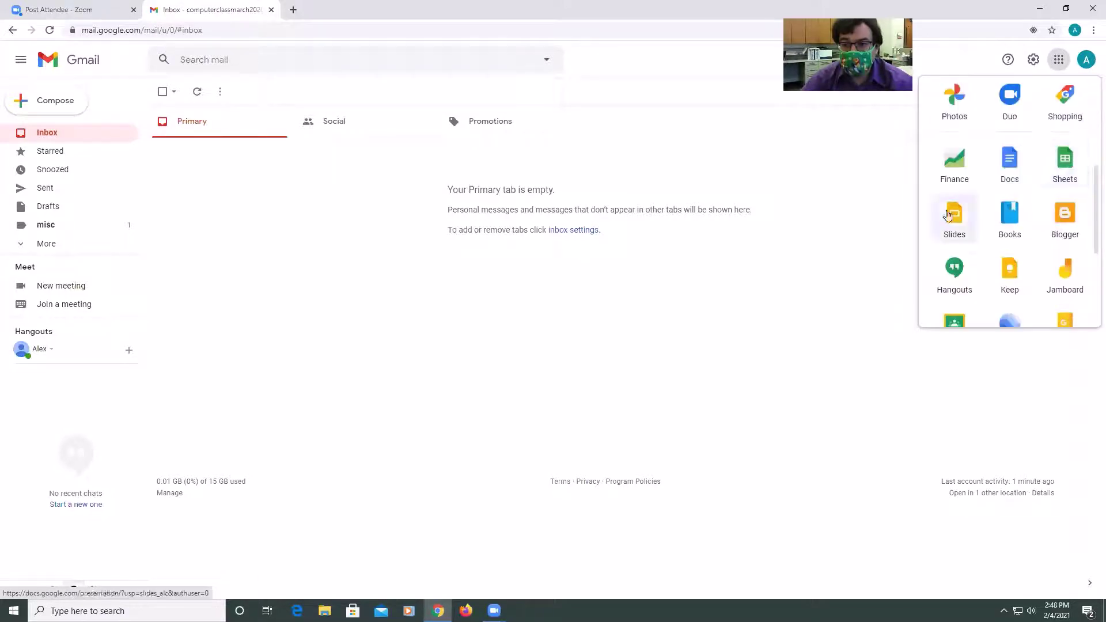
Launch Slides, create a blank presentation and apply the Momentum theme from the Themes list.
left_click(948, 215)
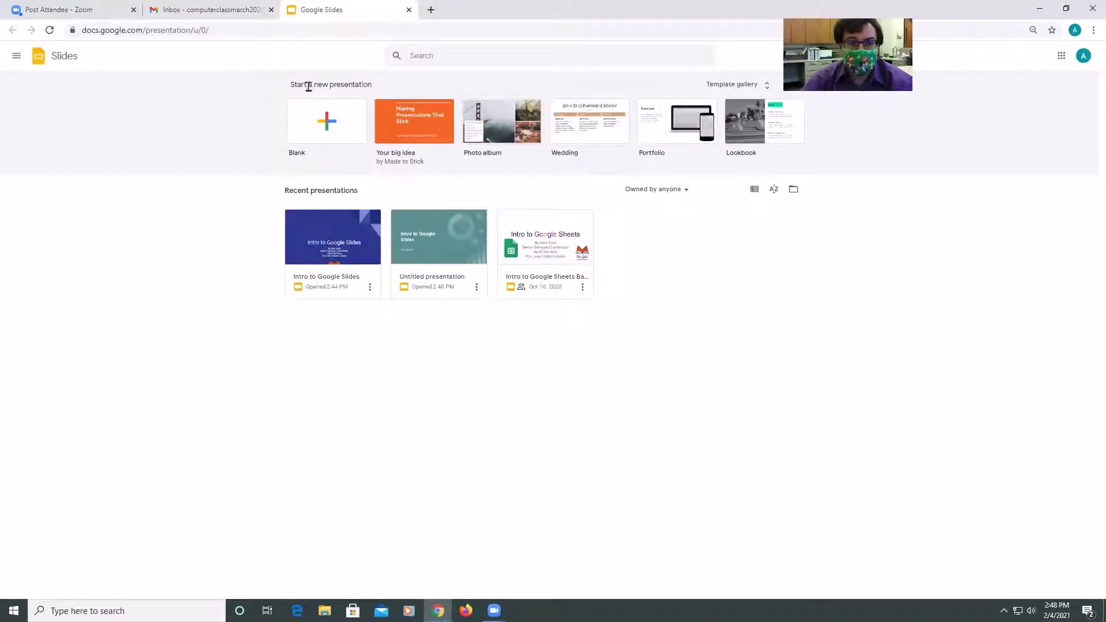
left_click(323, 122)
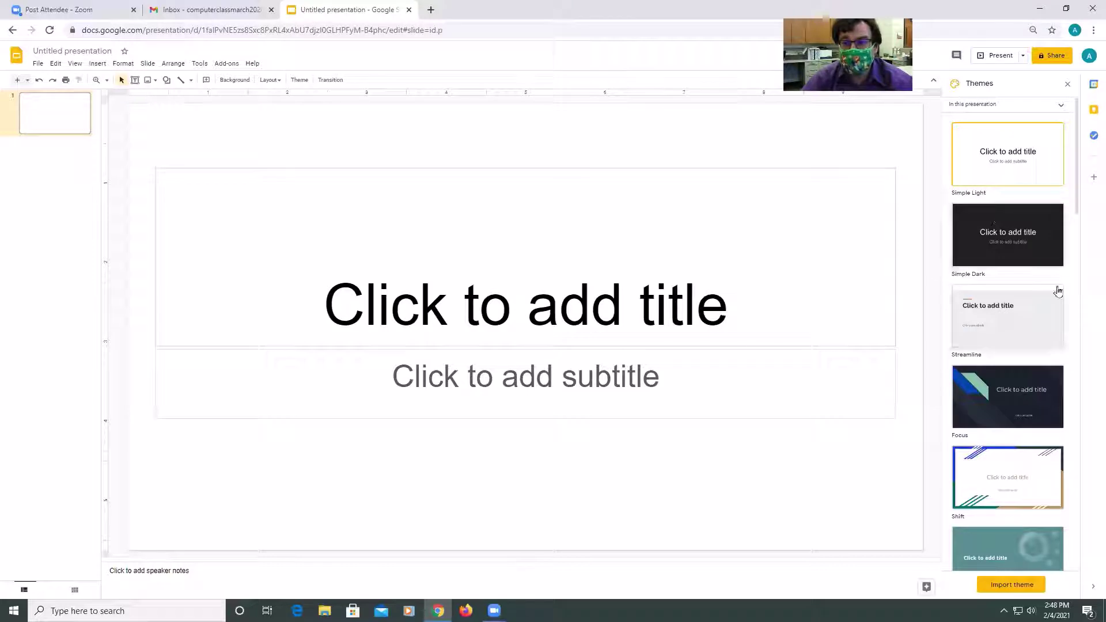
scroll(1024, 335, "down", 1)
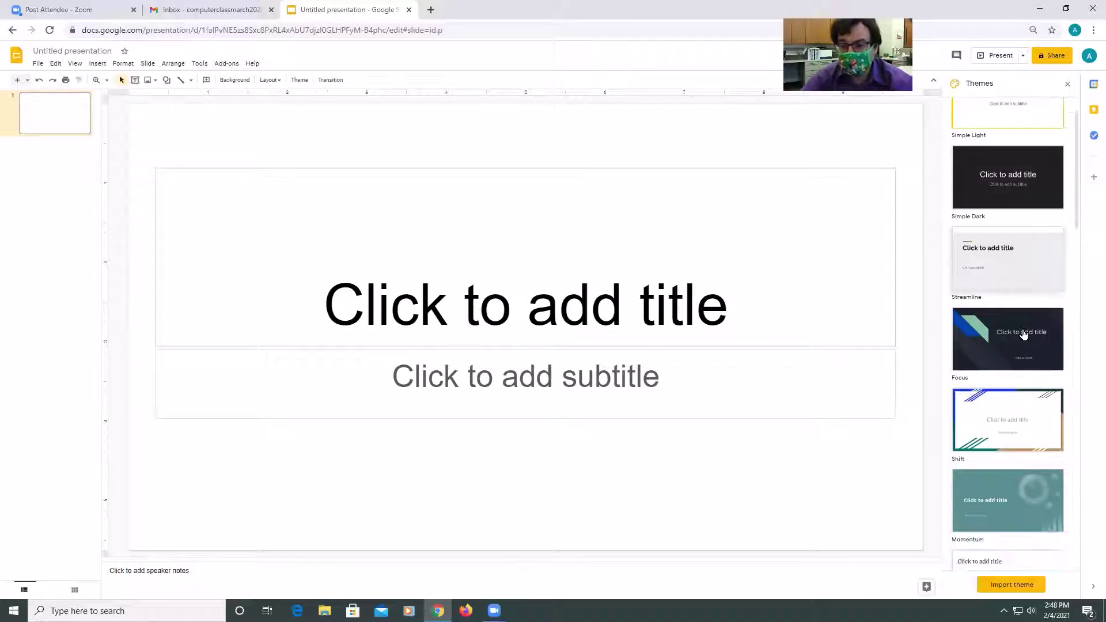
scroll(1029, 357, "down", 1)
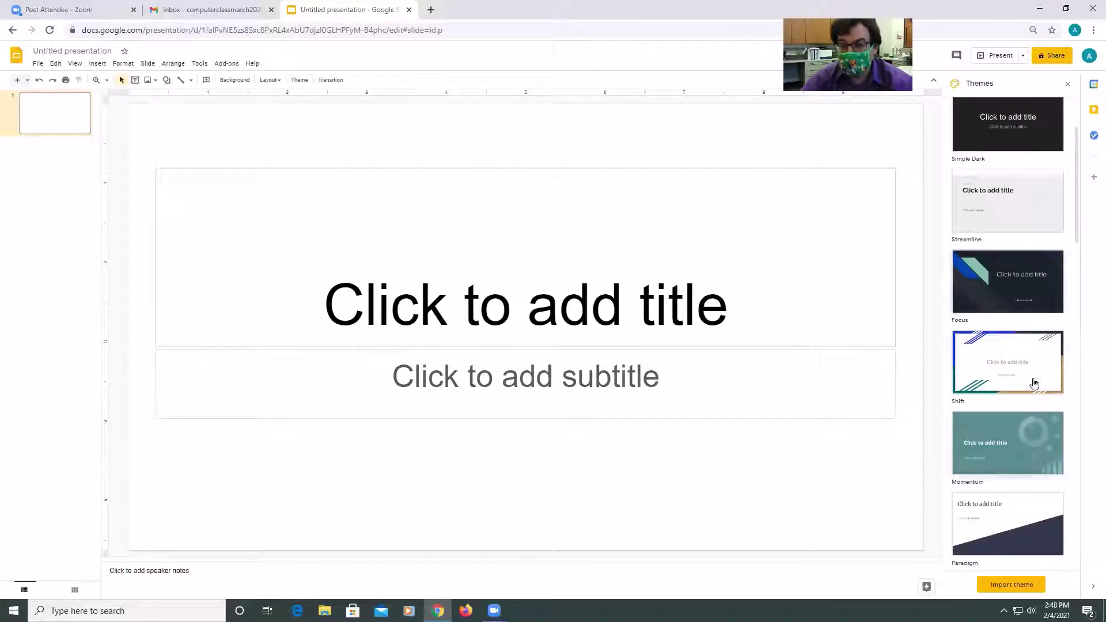
scroll(1022, 403, "down", 1)
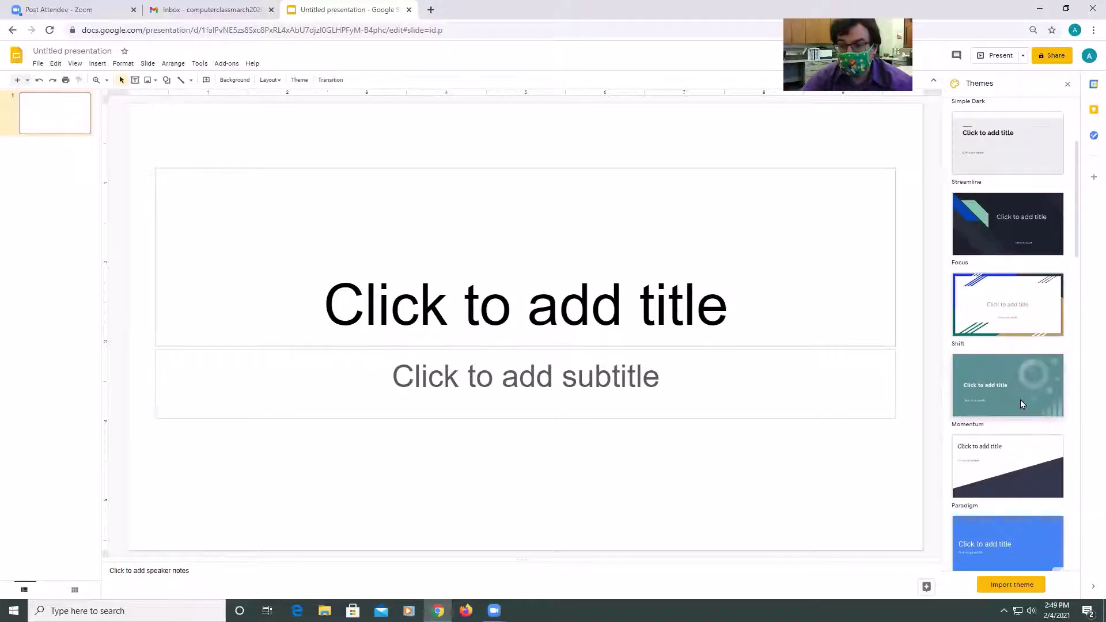
left_click(1021, 401)
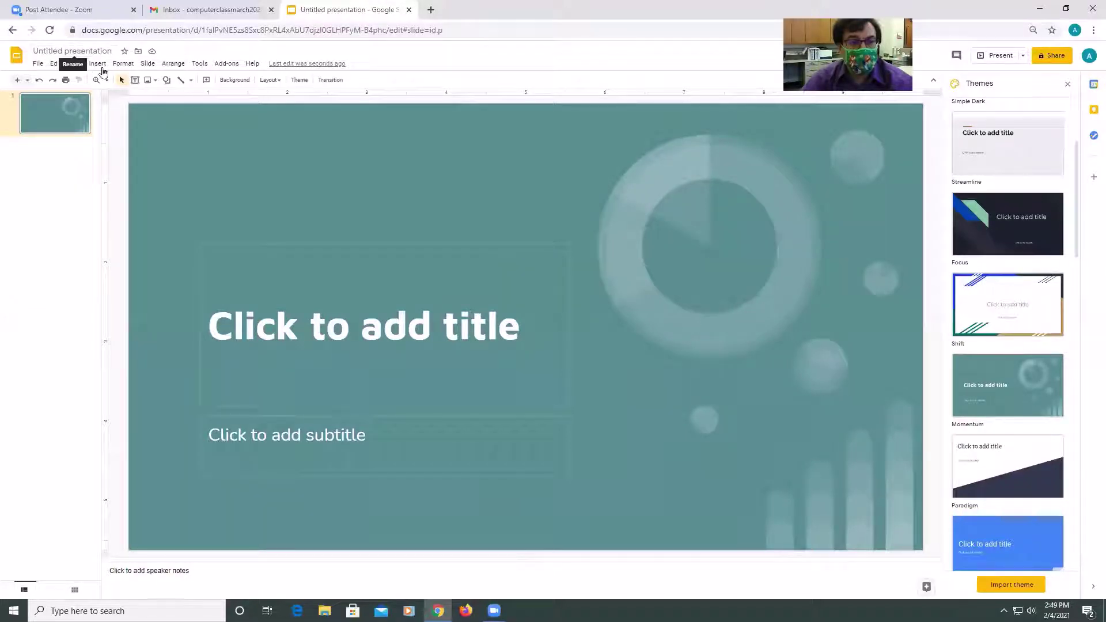
Rename the presentation to 'How to Grow Potatoes'.
left_click(44, 50)
type("Ho")
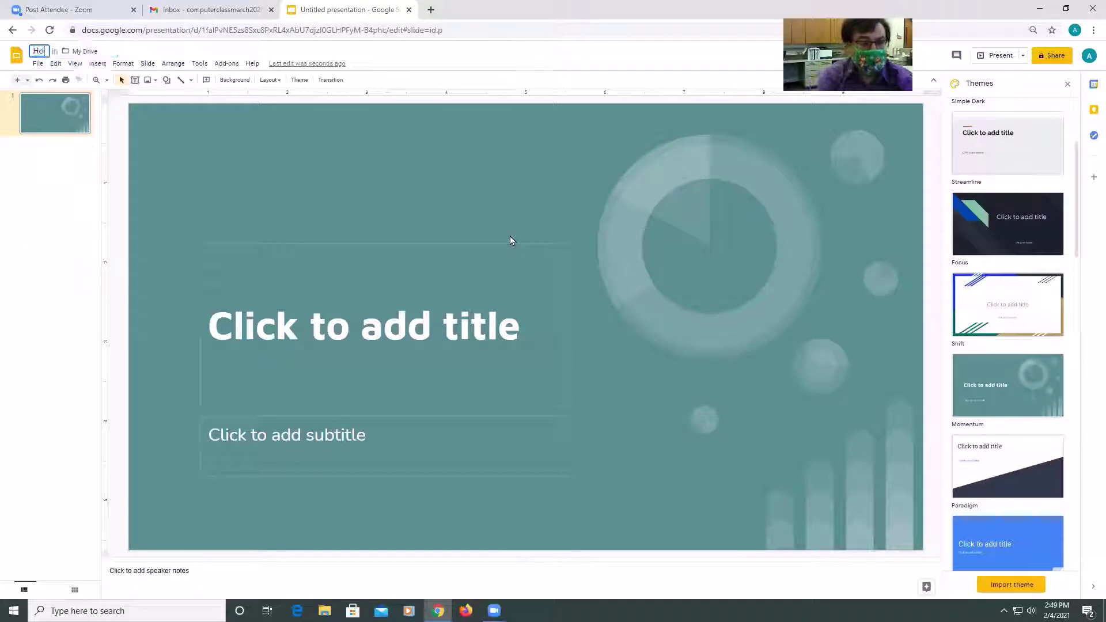
type("w to Grow P")
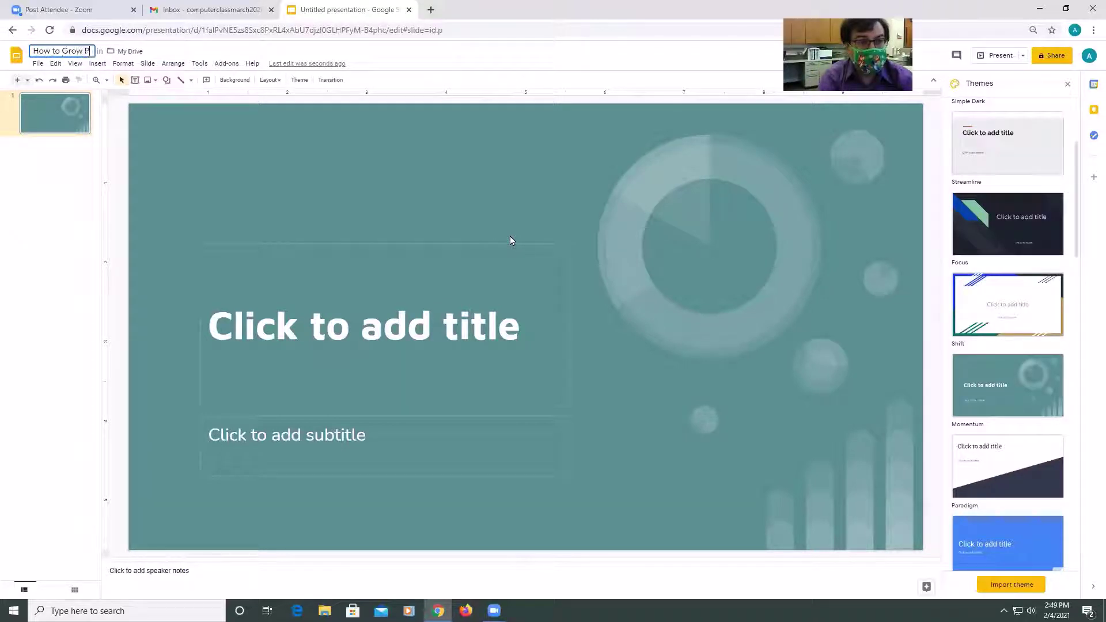
type("otatoes")
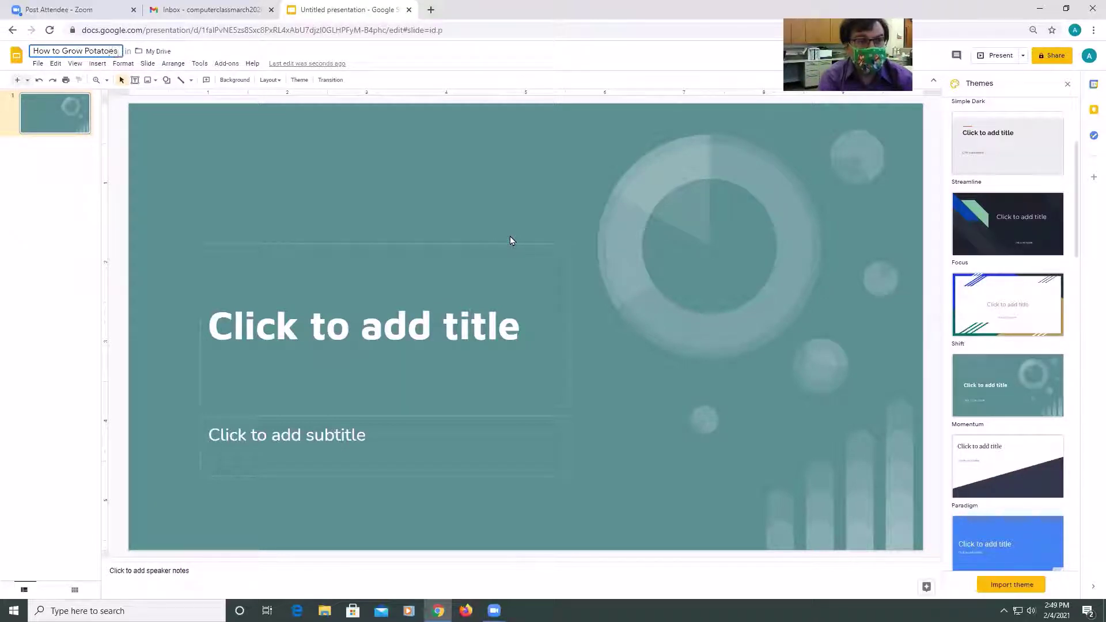
left_click(345, 201)
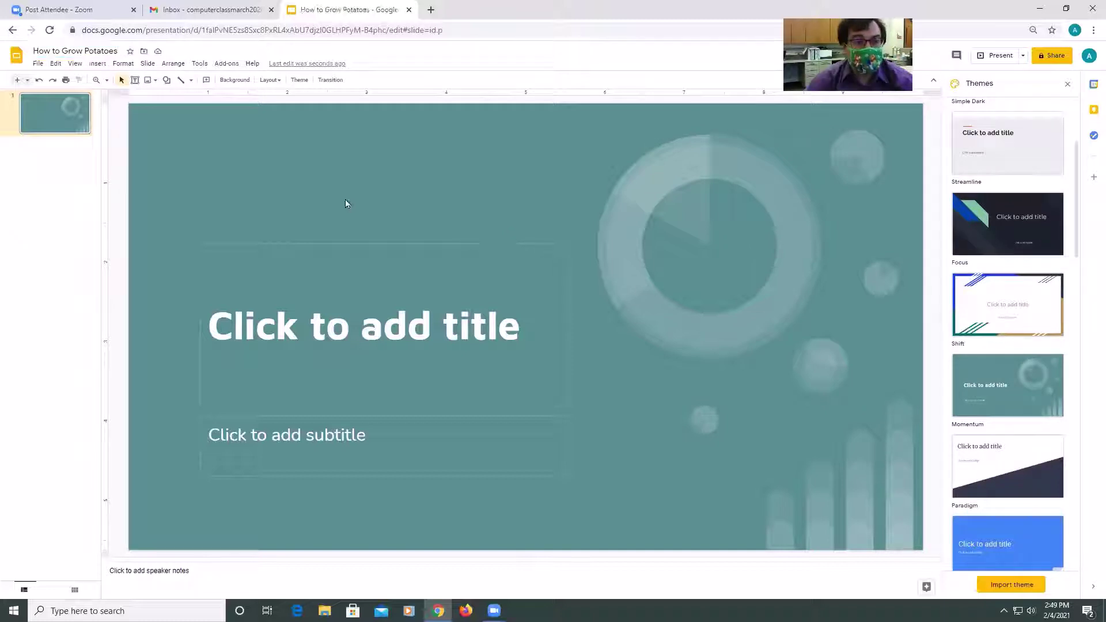
Enter 'How to Grow Potatoes' as the slide title and 'by' plus the author's name as subtitle.
left_click(301, 334)
type("How to Grow Pot")
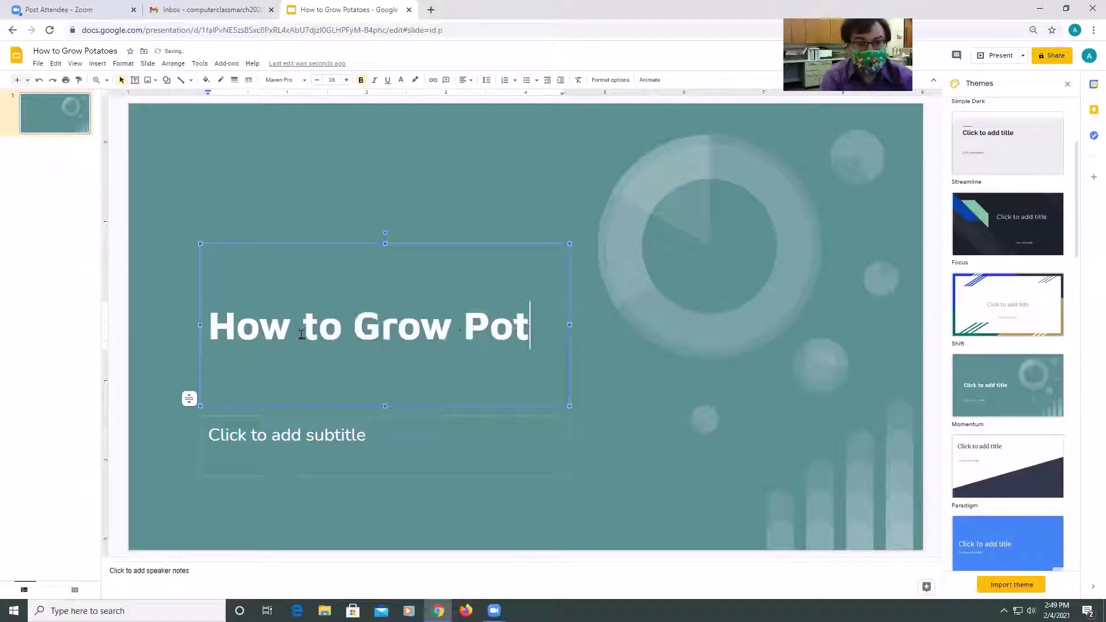
type("atoes")
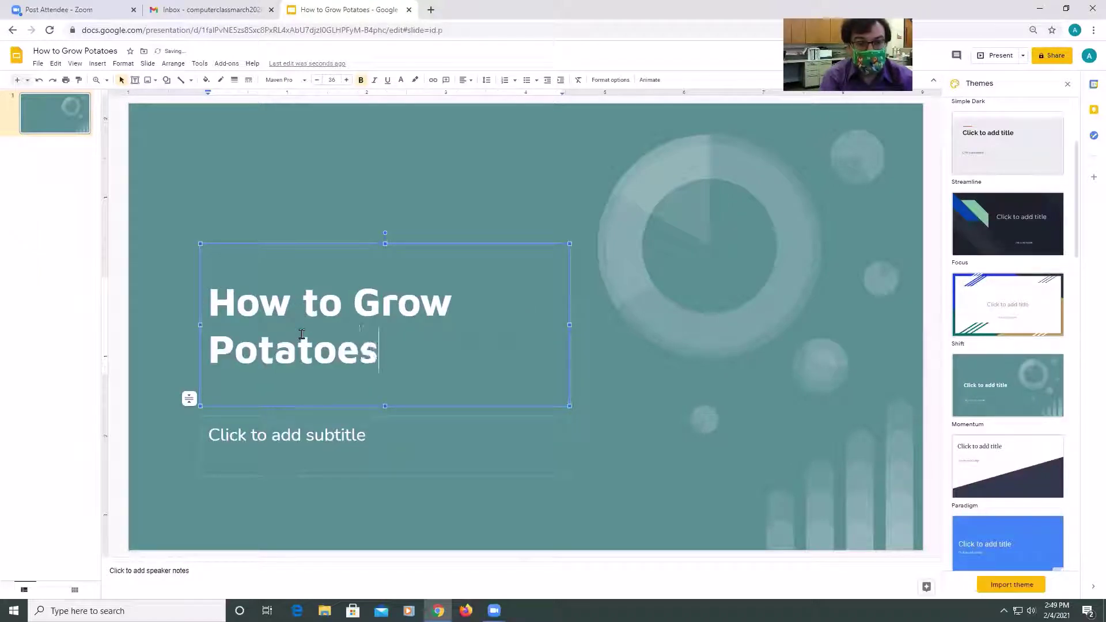
left_click(271, 440)
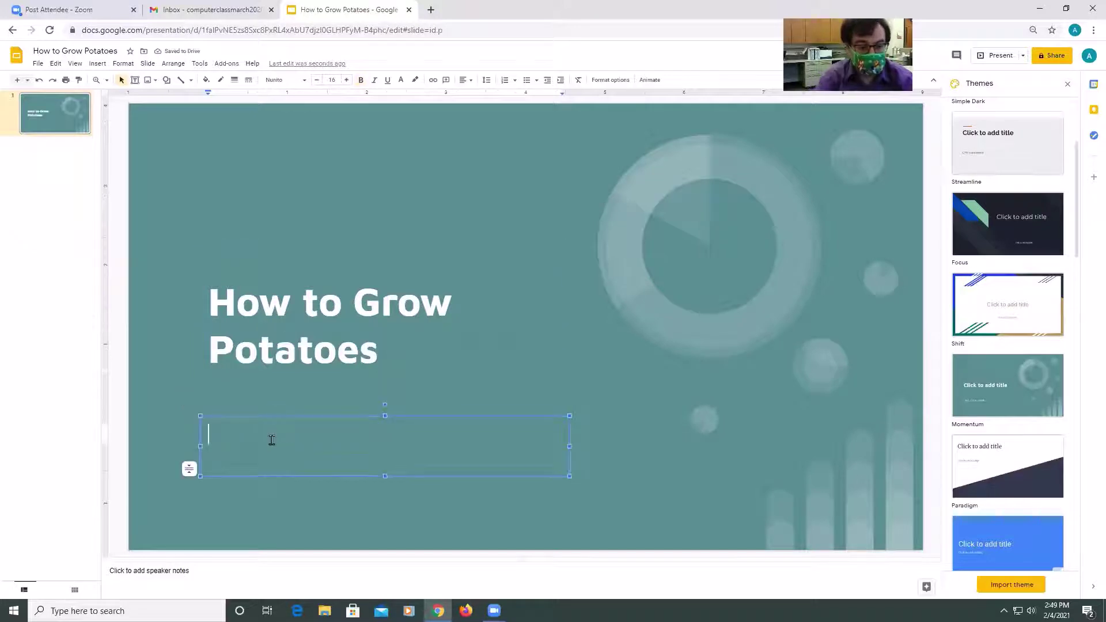
type("by alex ")
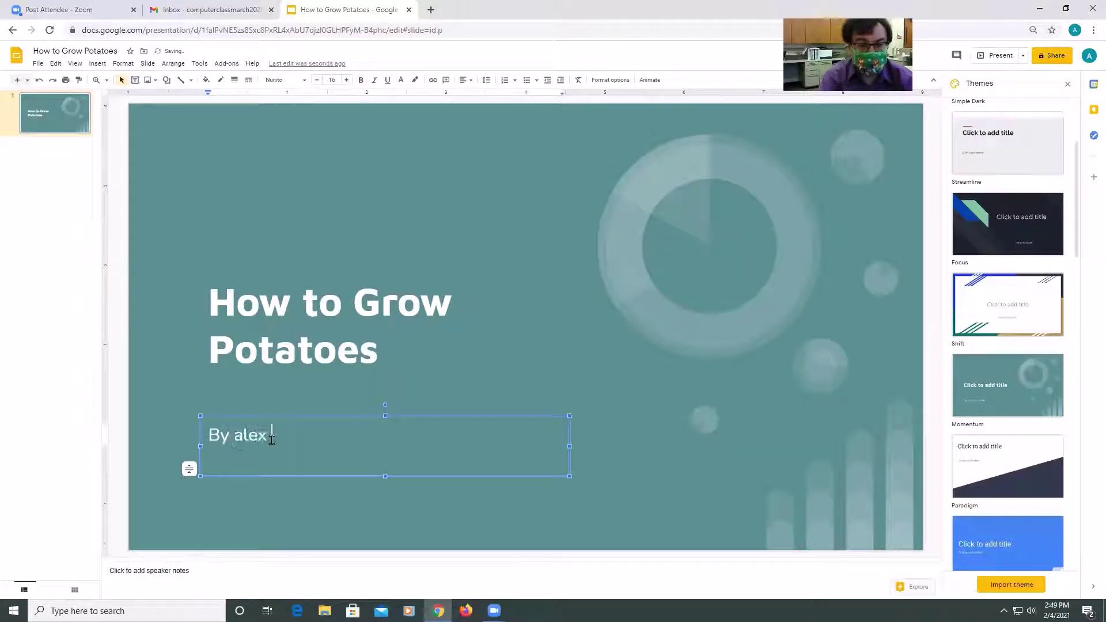
type("Svec")
key("Left")
key("Left")
key("Left")
key("BackSpace")
type("A")
left_click(519, 272)
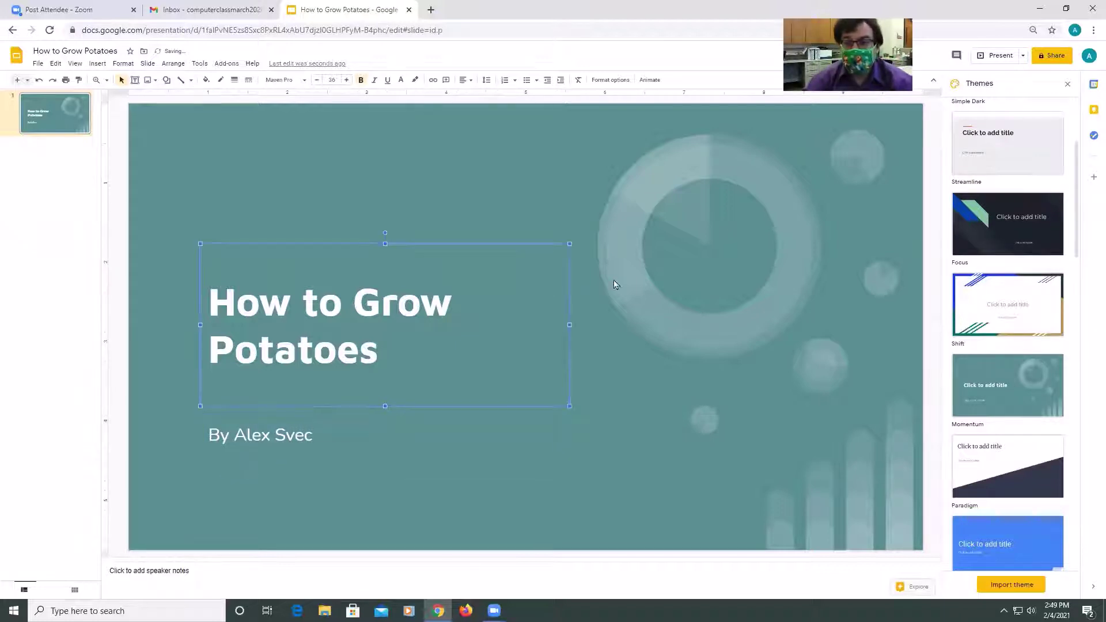
left_click(641, 285)
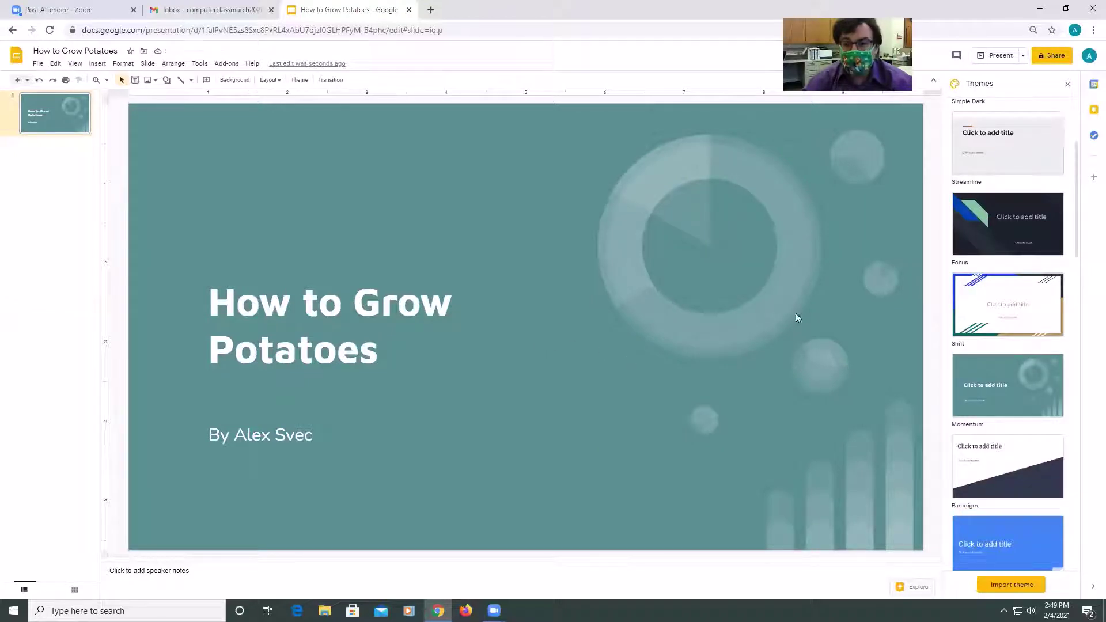
Try the Material, Coral and Simple Light themes, then settle on Shift.
left_click(1001, 556)
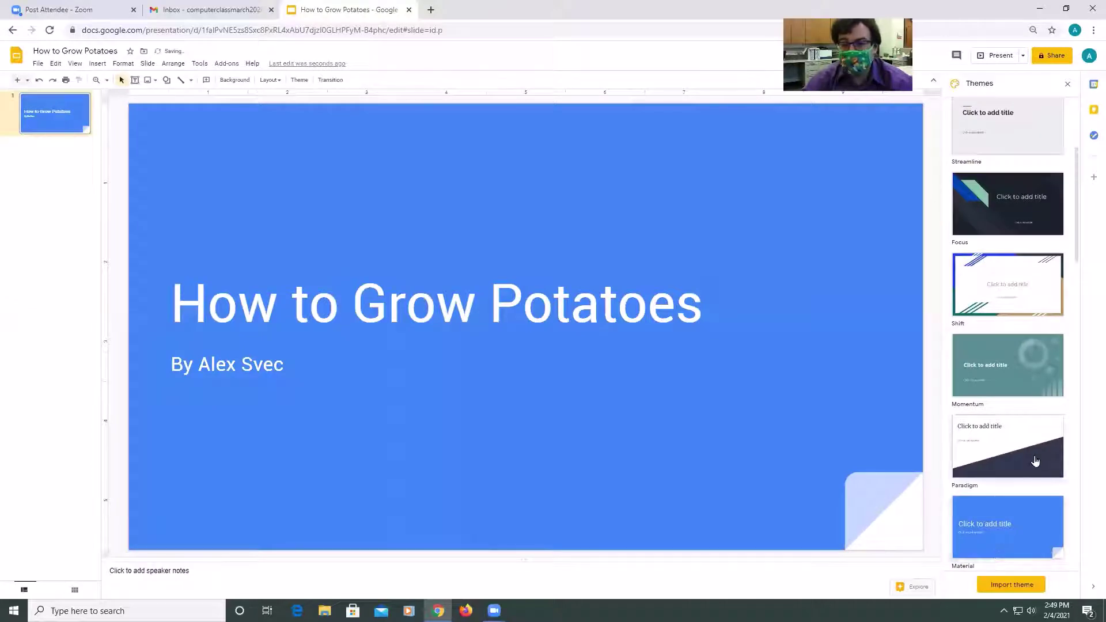
scroll(1008, 461, "down", 4)
left_click(1036, 369)
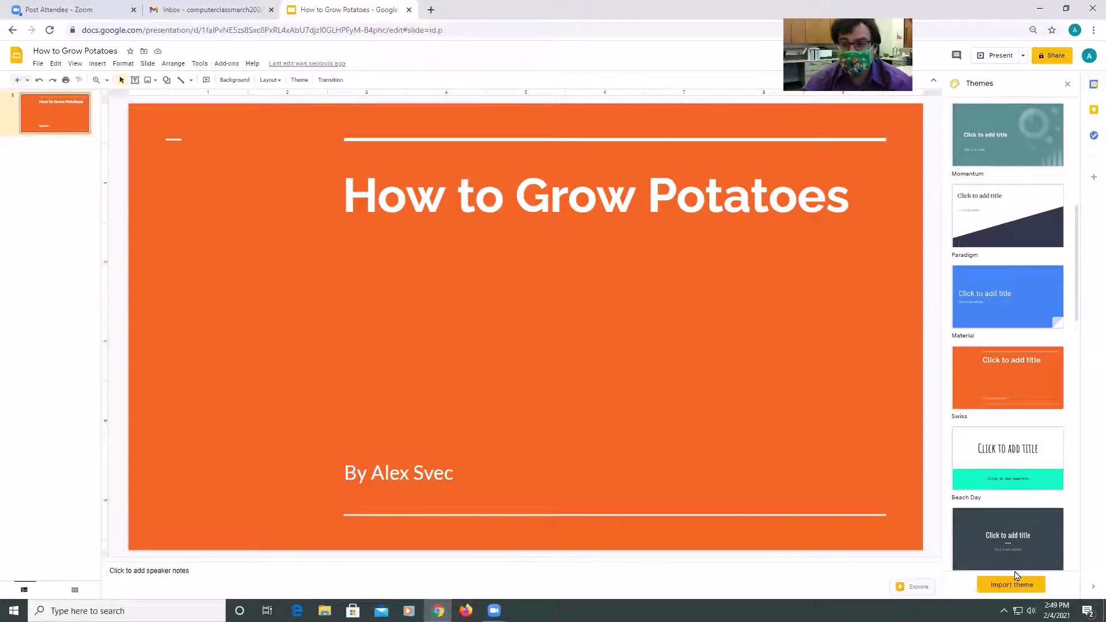
scroll(1040, 461, "up", 6)
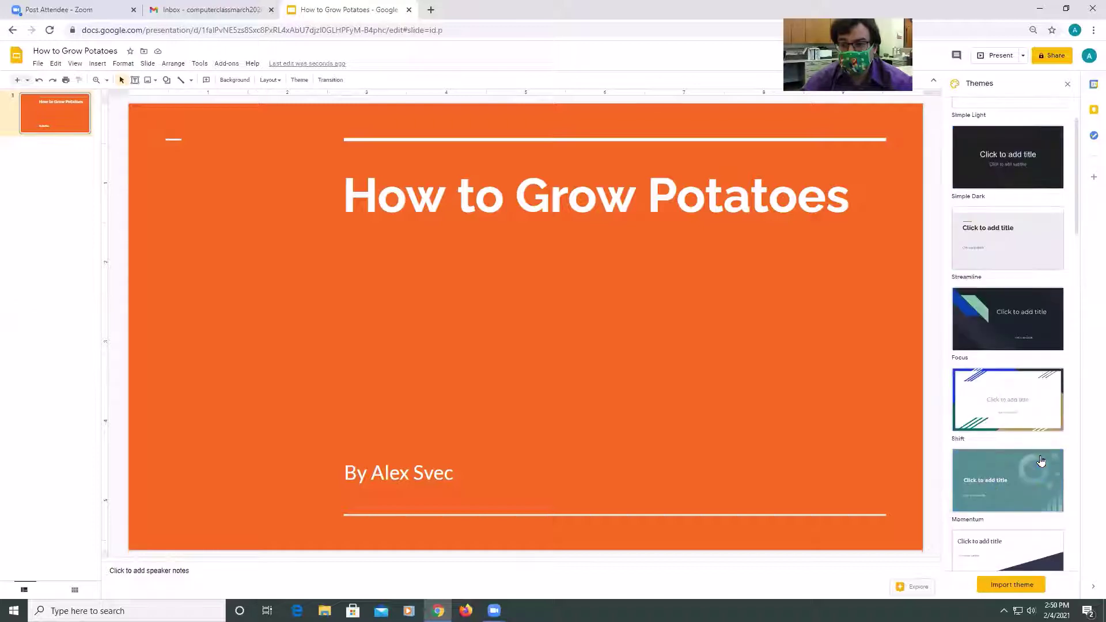
scroll(1041, 461, "up", 3)
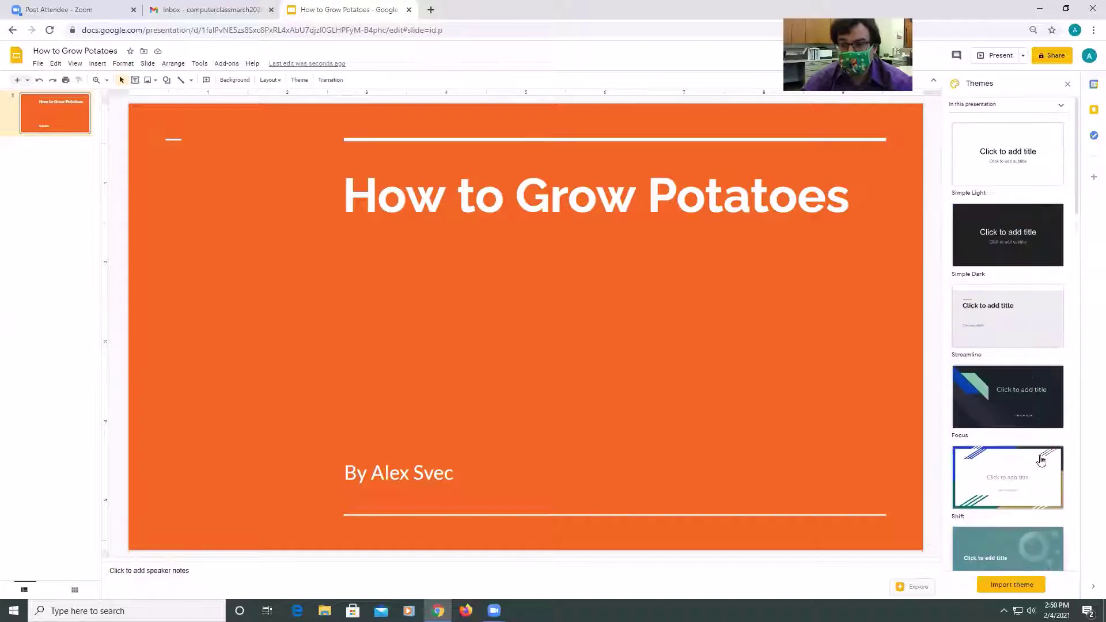
left_click(1037, 179)
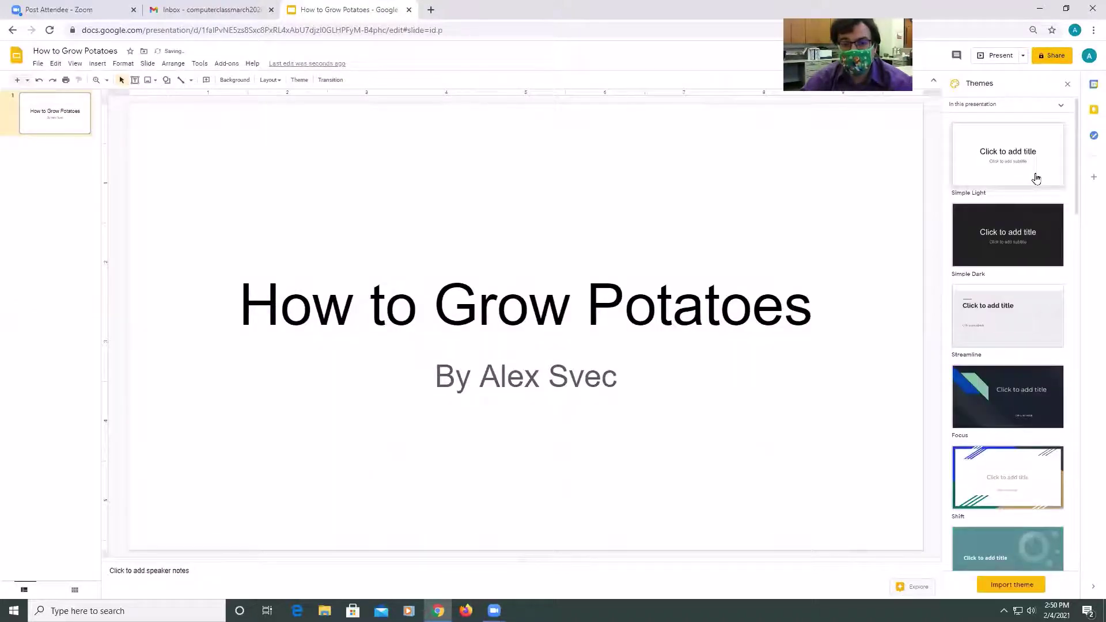
left_click(1018, 486)
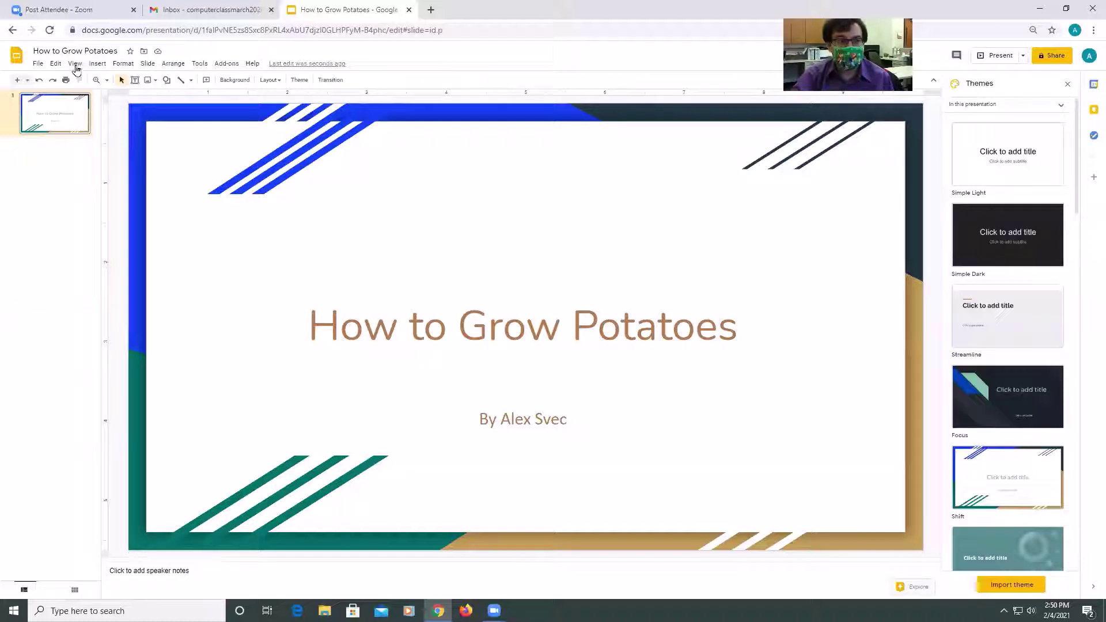
Insert a new slide after the title slide.
left_click(97, 64)
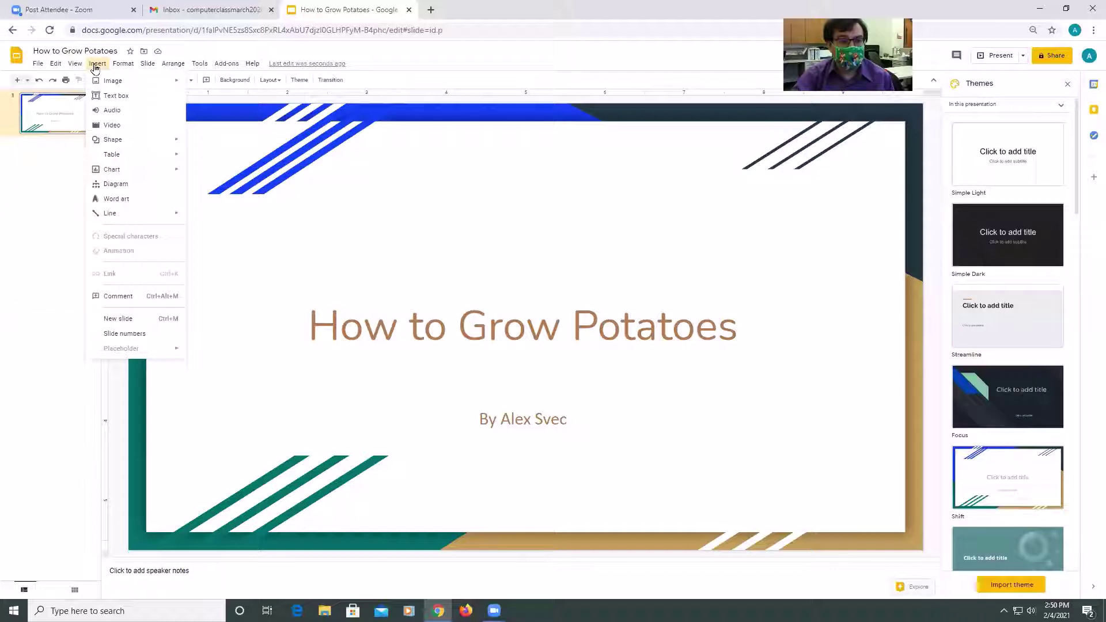
left_click(134, 321)
left_click(255, 206)
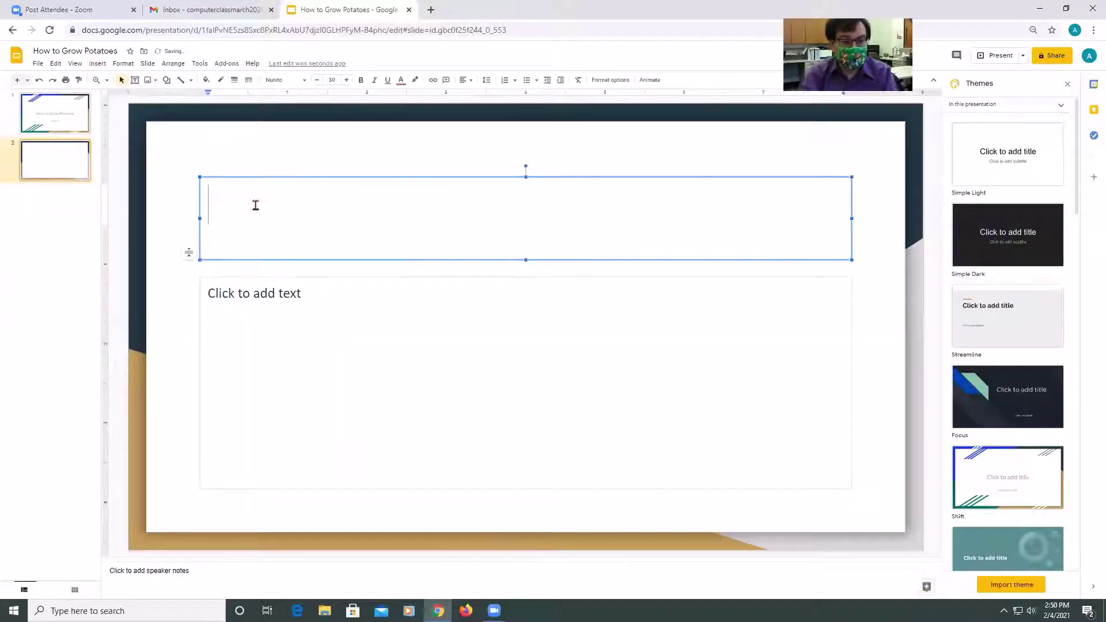
type("S")
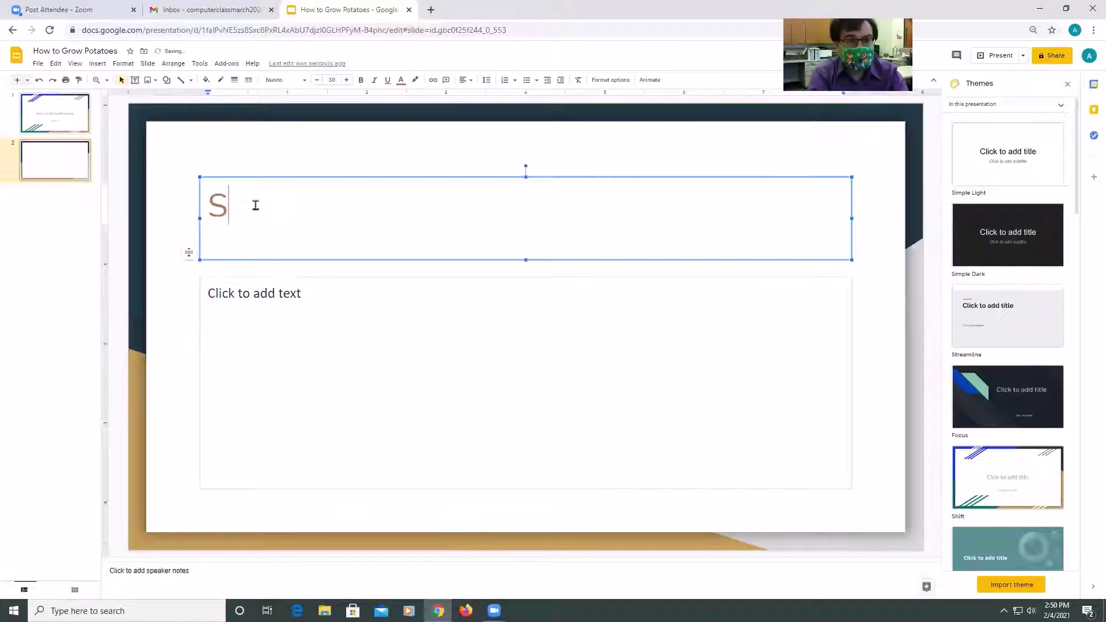
key("BackSpace")
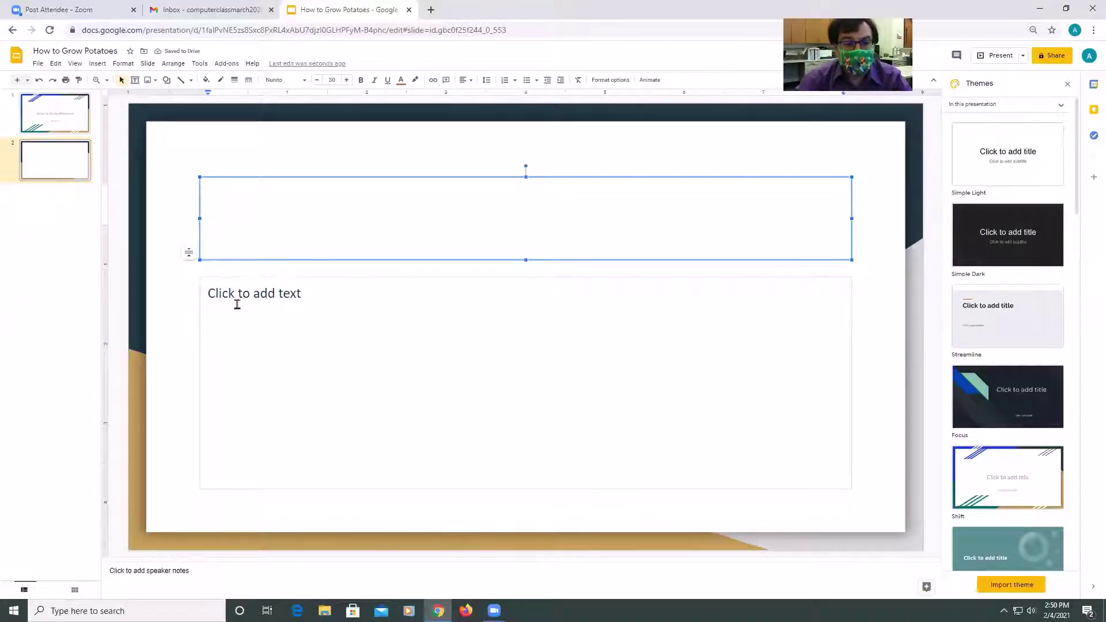
Title the new slide 'Step 1: Dig a hole', correcting a mistyped letter.
left_click(236, 304)
left_click(242, 245)
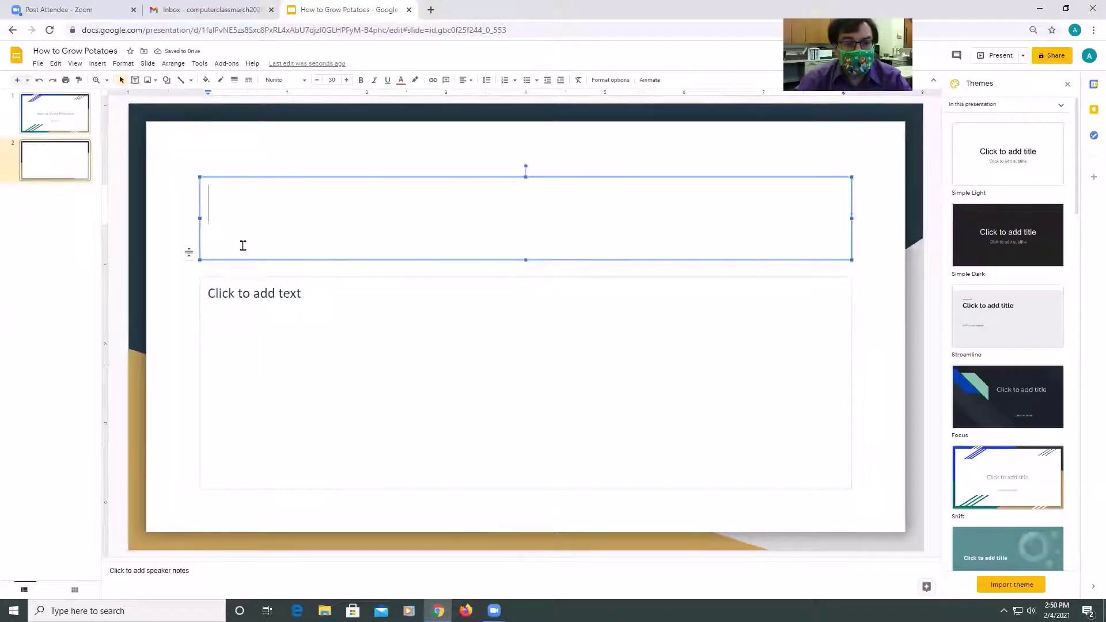
left_click(231, 312)
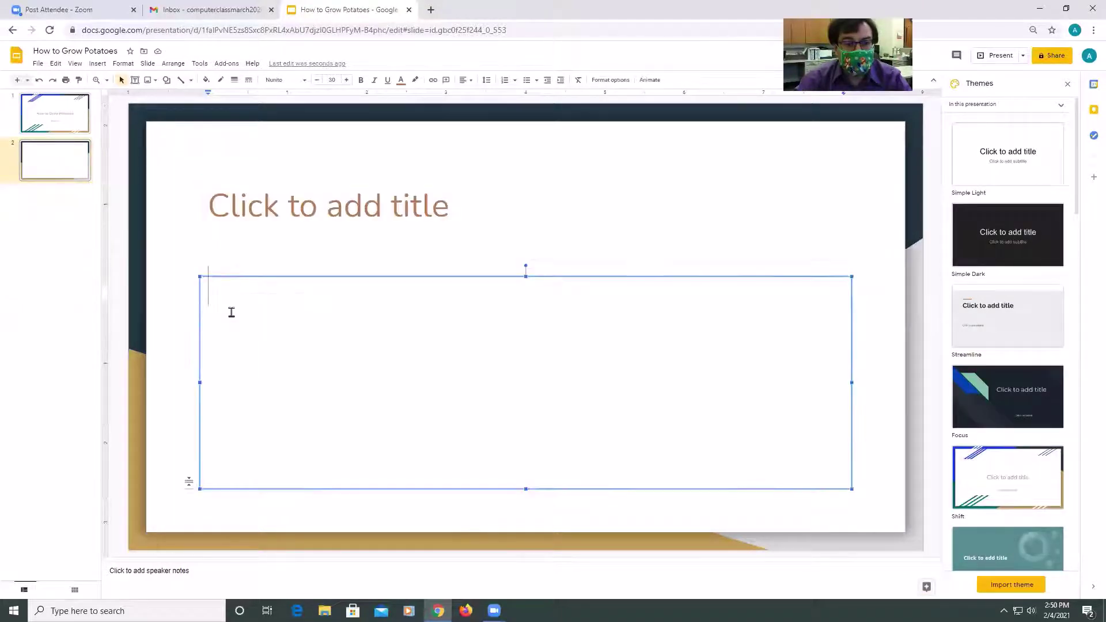
left_click(258, 227)
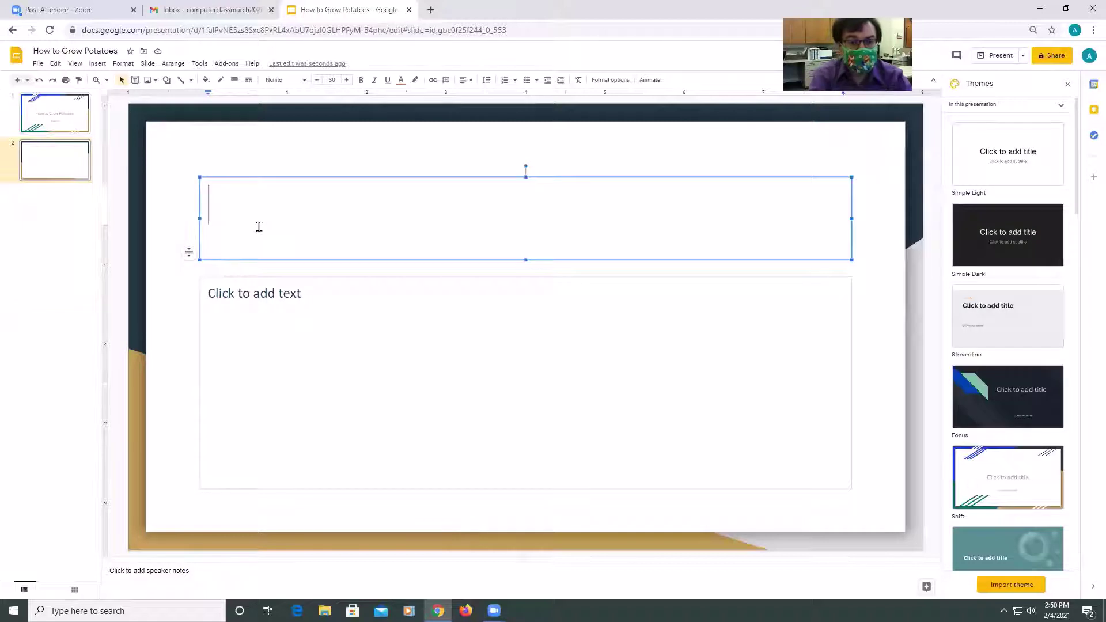
type("Step 1: Di")
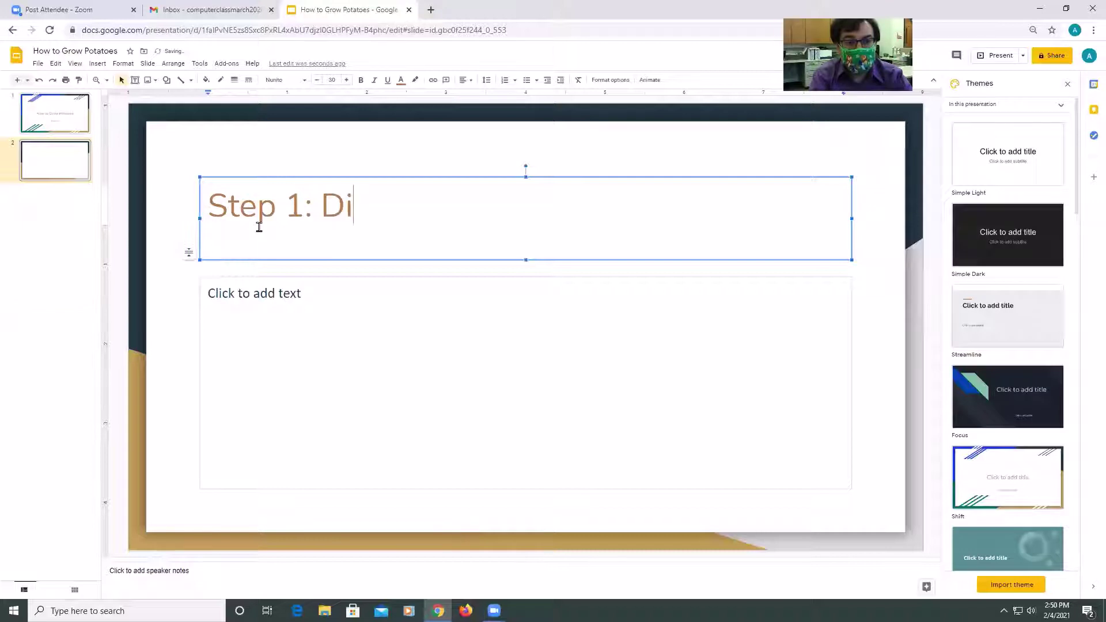
type("g a hole")
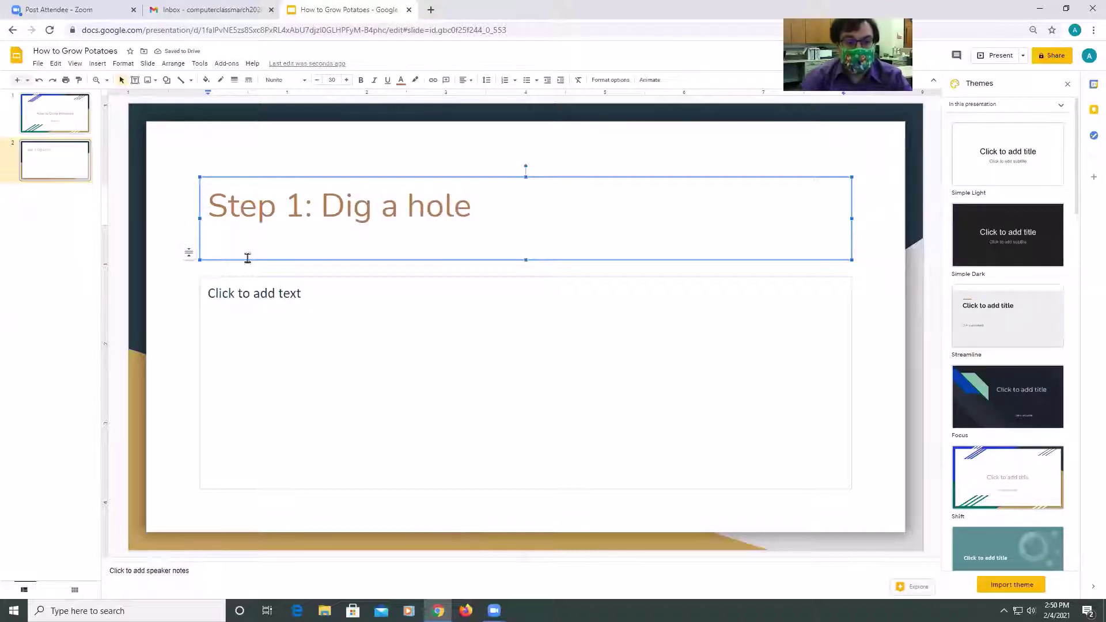
Type 'Create a couple of rows for the potatoes' into the body placeholder.
left_click(239, 295)
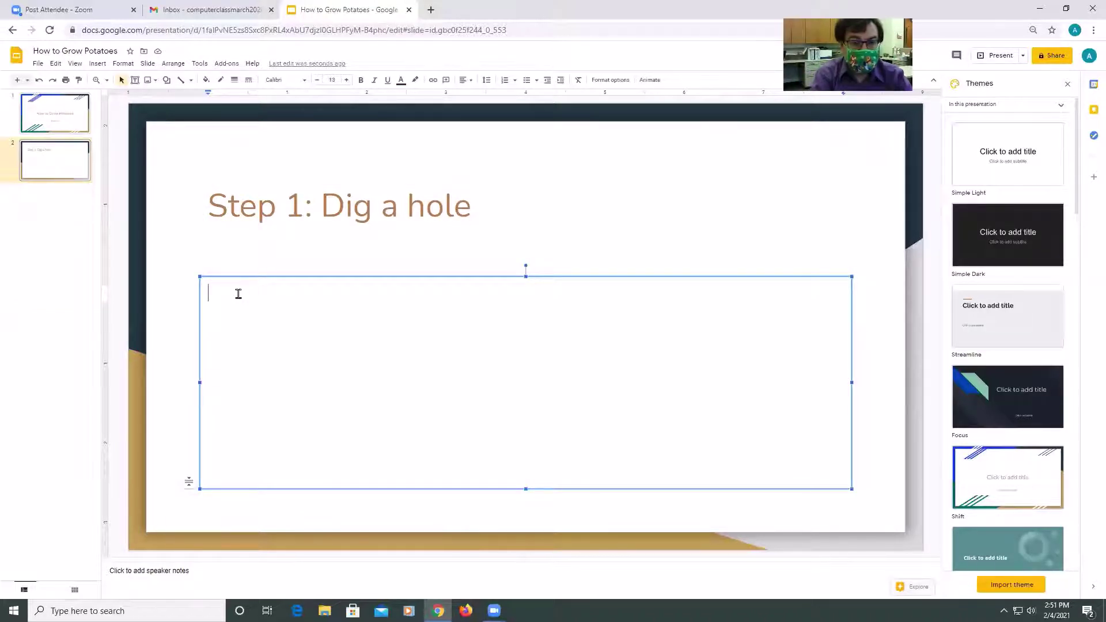
type("Cre")
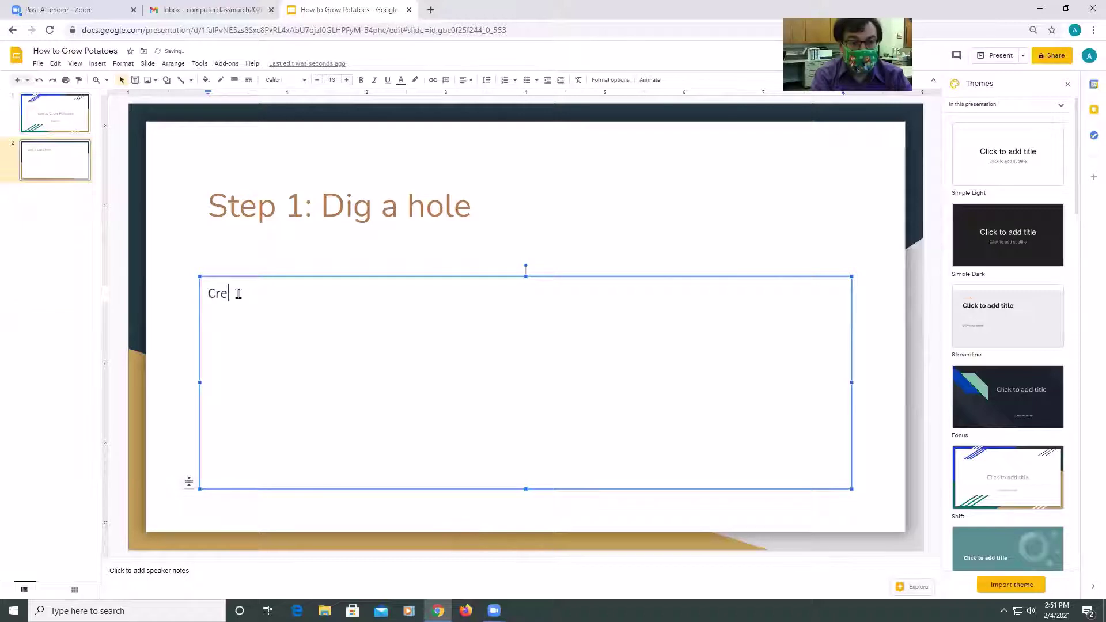
type("ate a couple of")
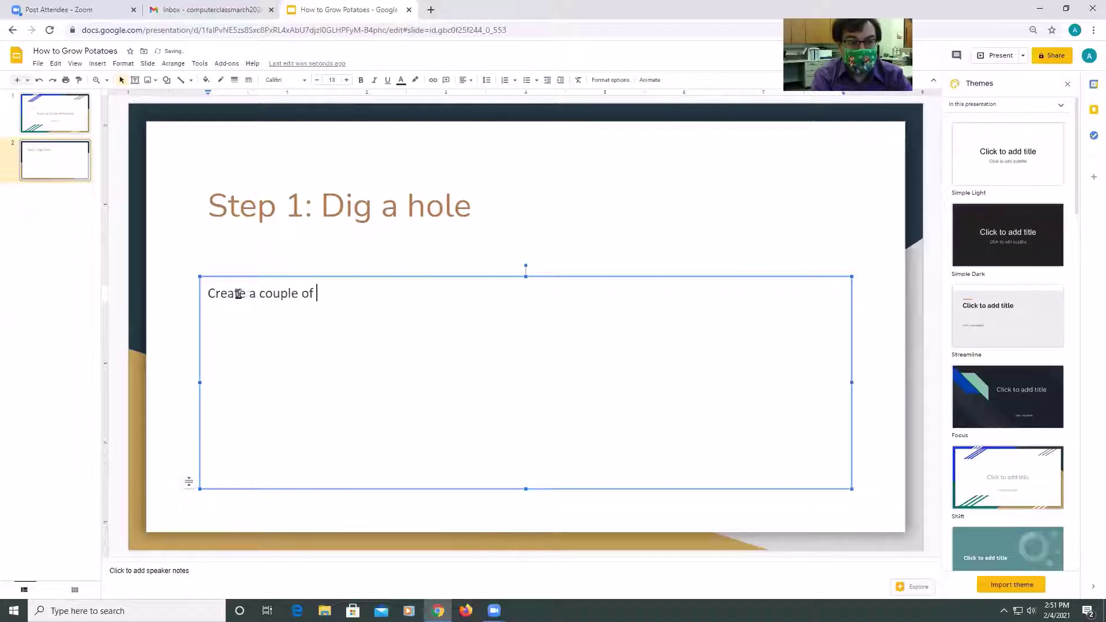
type("rows for the potatoes")
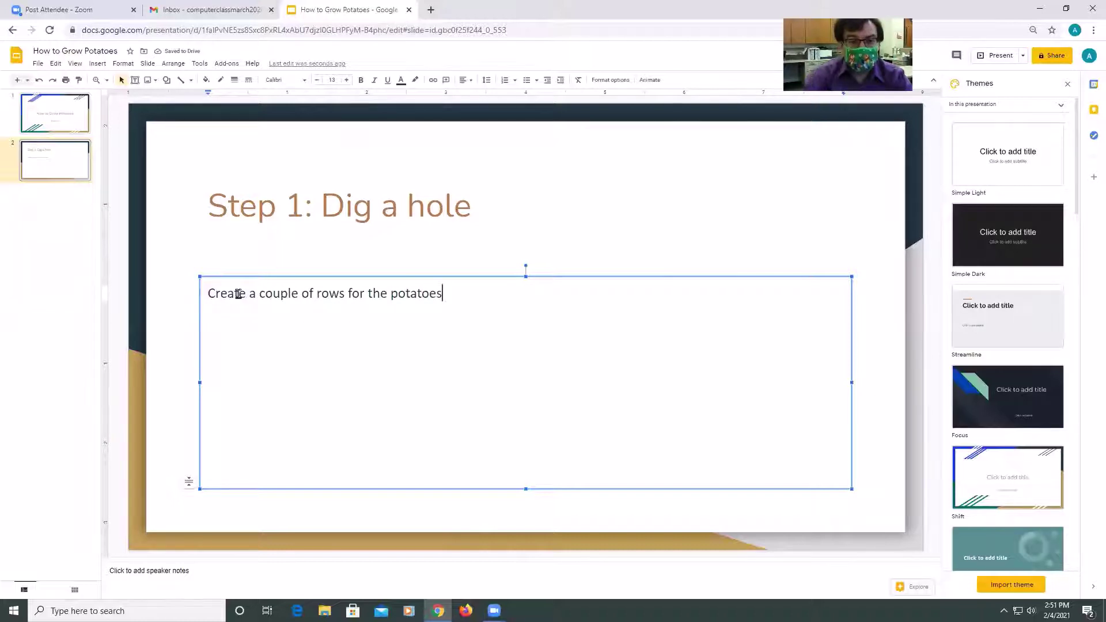
Narrow the body text box to the slide's left half.
left_click(500, 236)
left_click(495, 293)
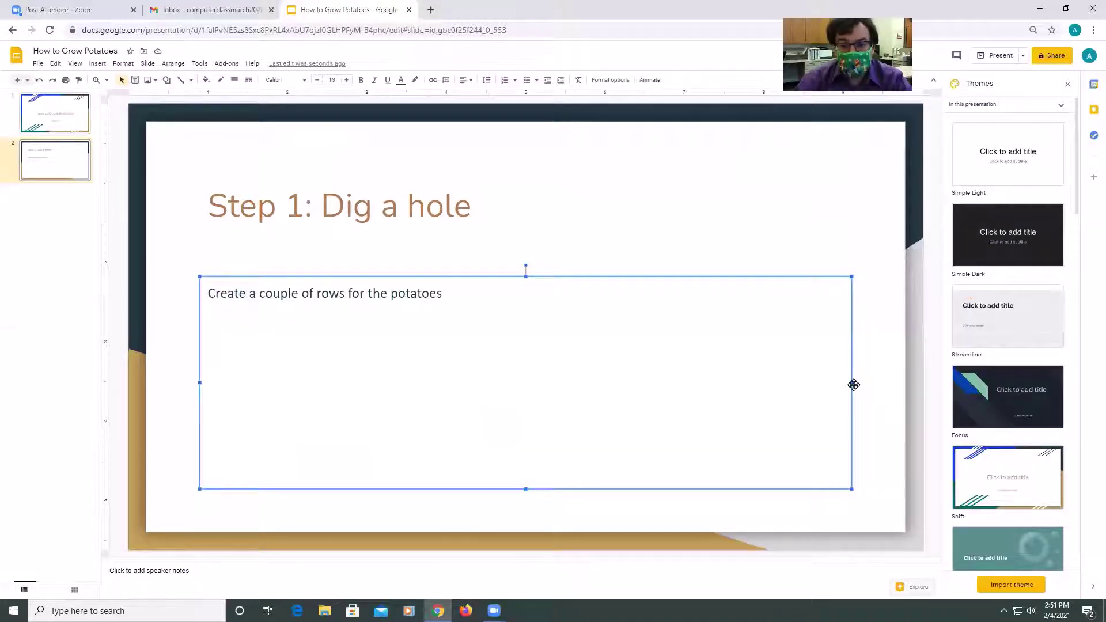
left_click_drag(853, 384, 455, 366)
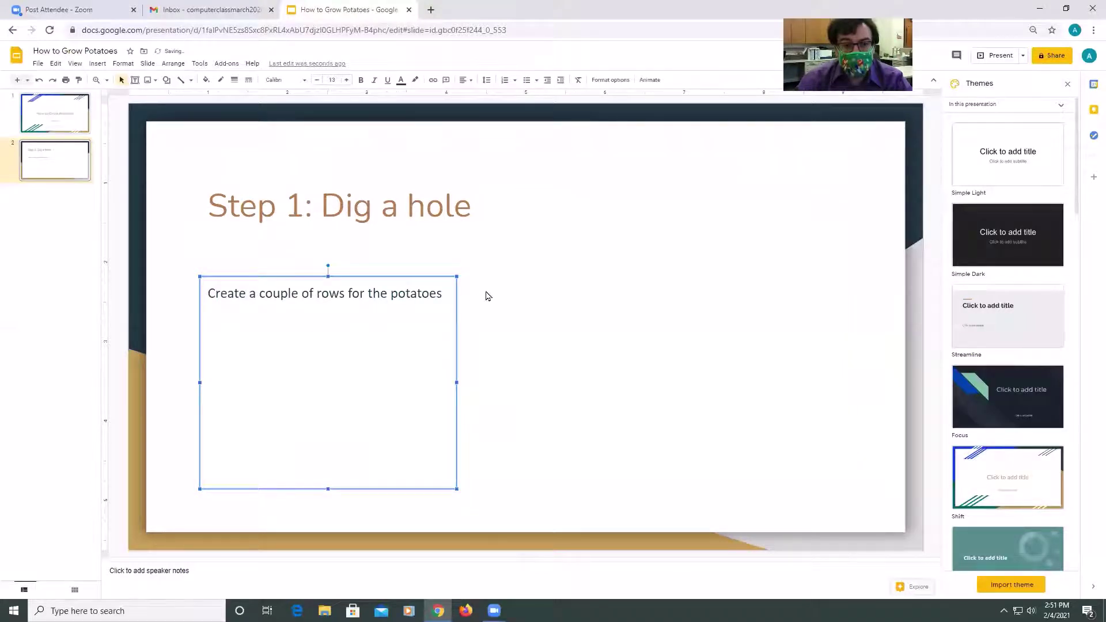
left_click(363, 231)
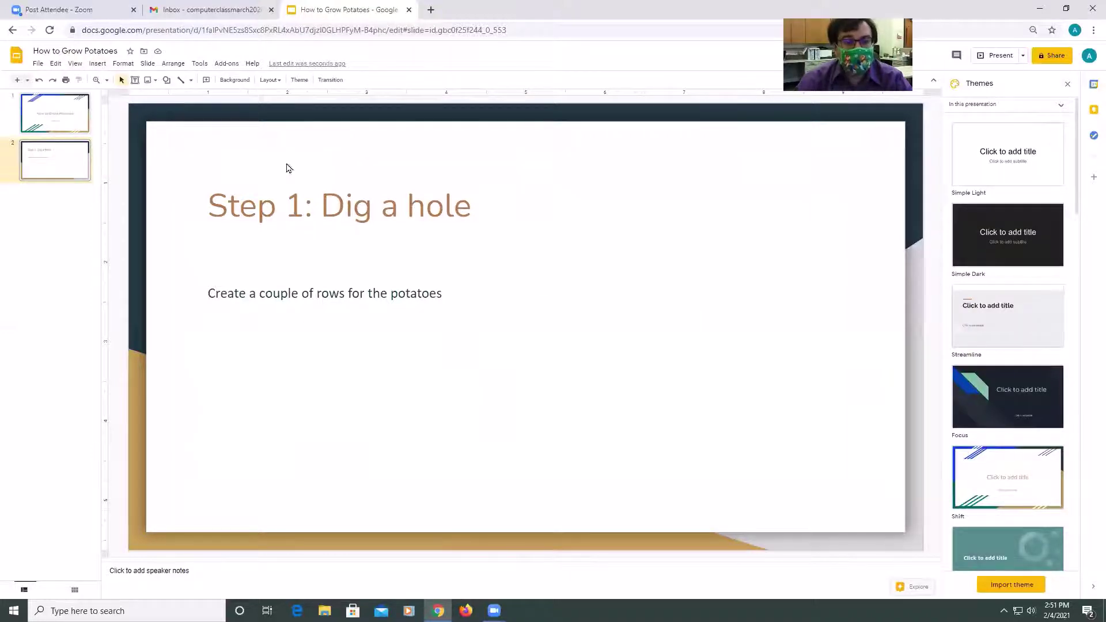
Upload IMG_6247 from Desktop > Pictures for Presentation > May 2010 potatoes.
left_click(97, 64)
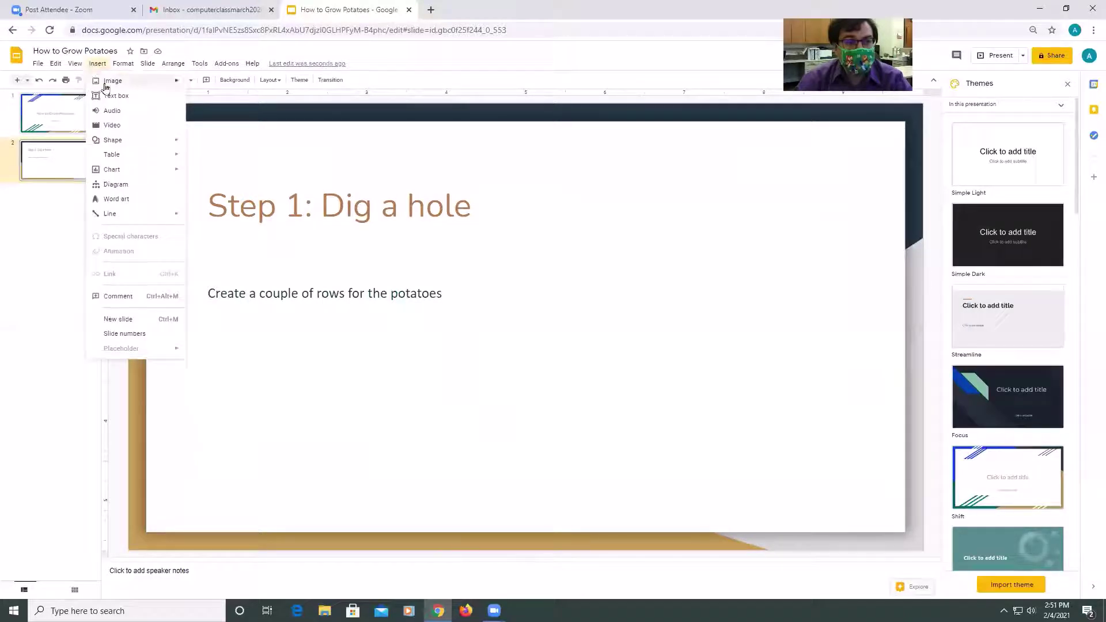
mouse_move(125, 82)
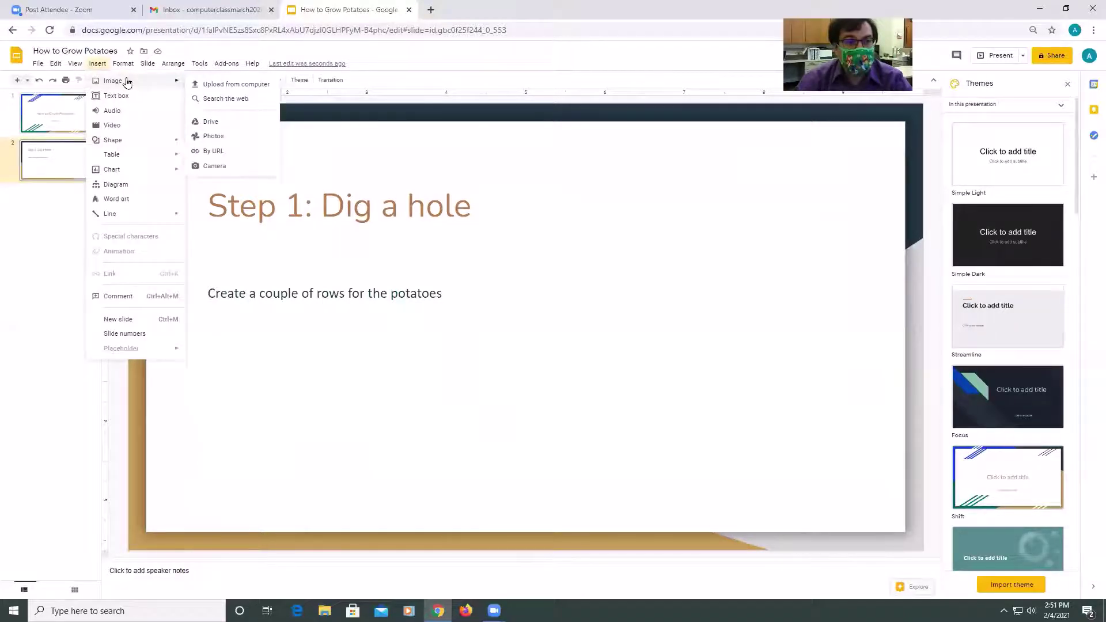
left_click(259, 85)
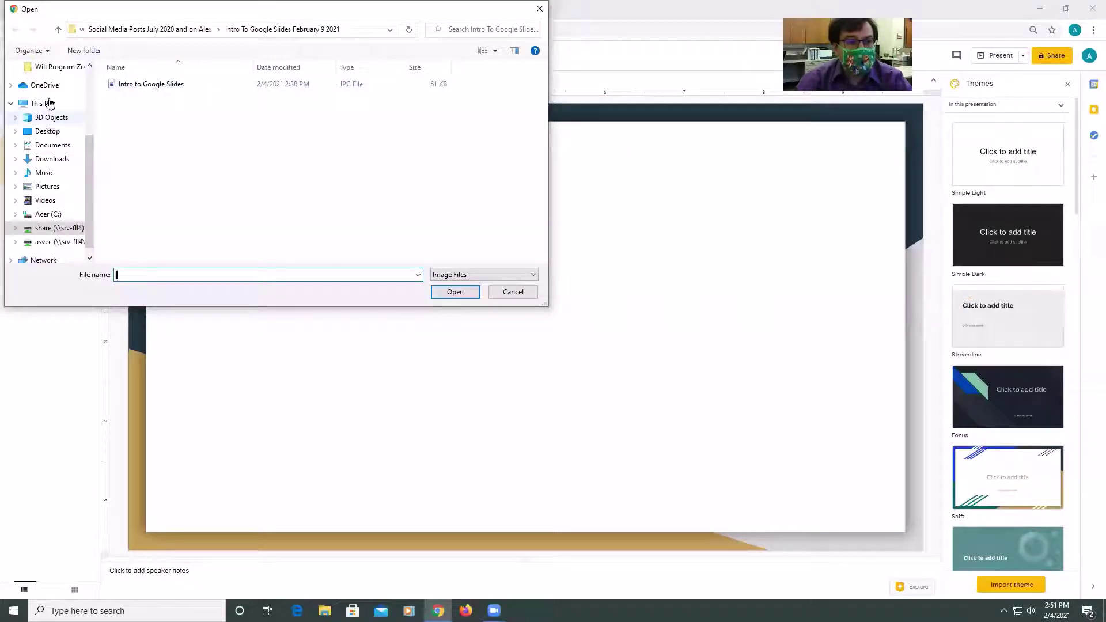
left_click(48, 131)
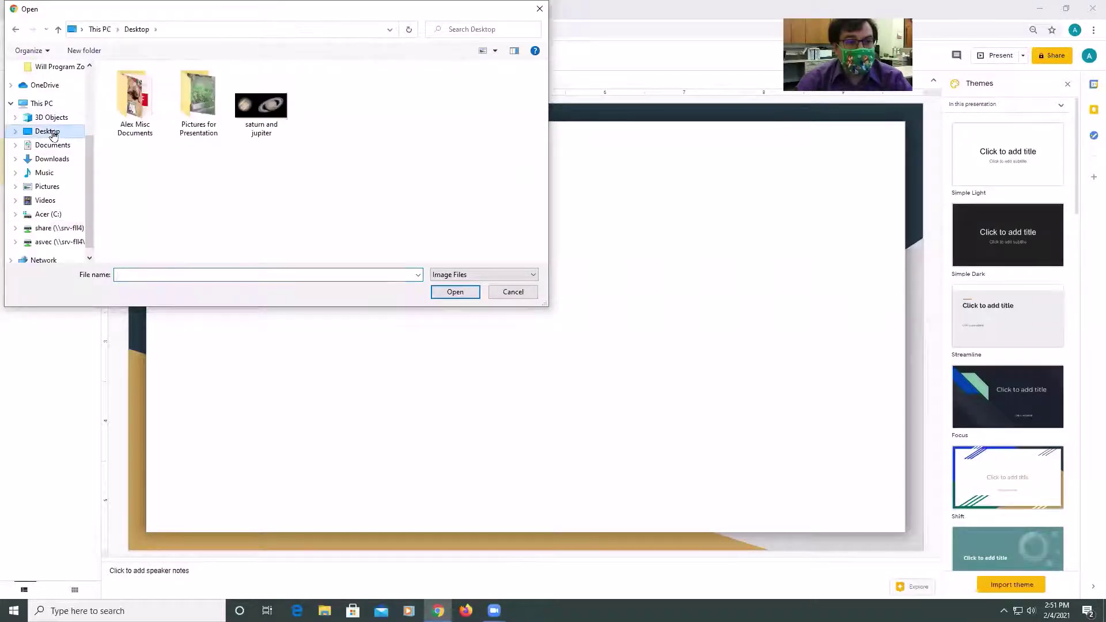
double_click(202, 98)
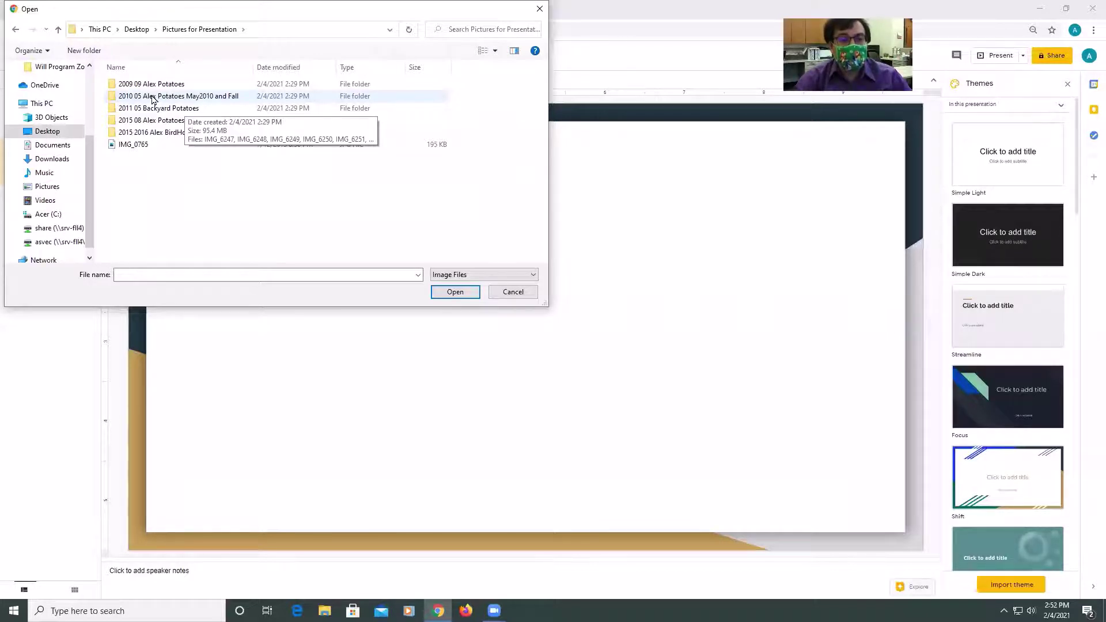
double_click(154, 96)
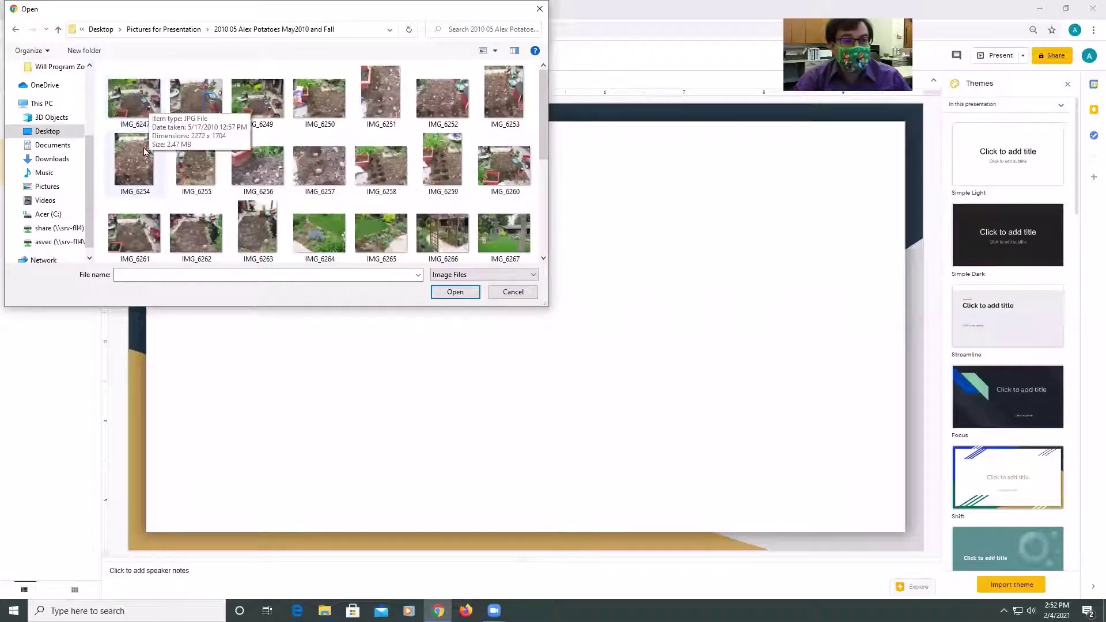
left_click(146, 109)
Insert the garden photo, shrink it, and place it below the body text at left.
double_click(145, 109)
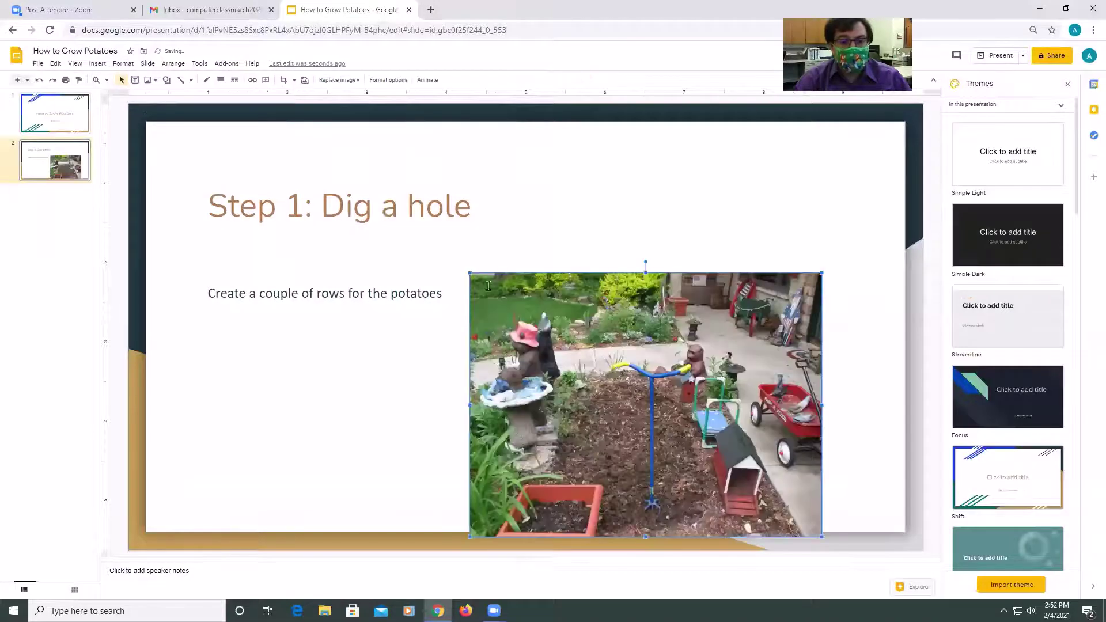
left_click_drag(617, 373, 659, 303)
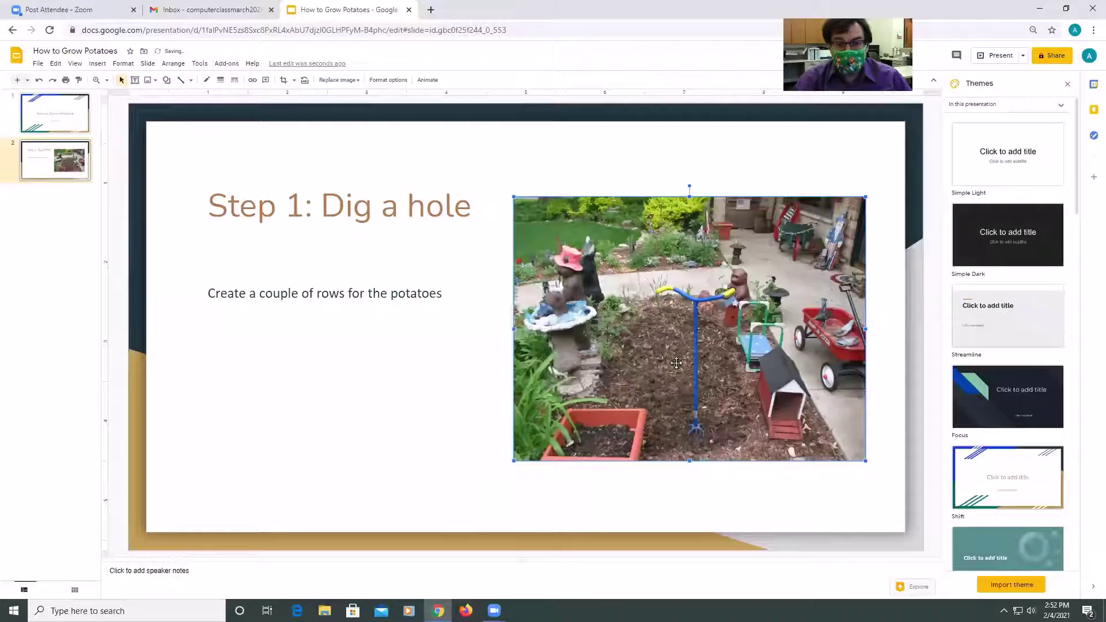
left_click_drag(671, 362, 460, 423)
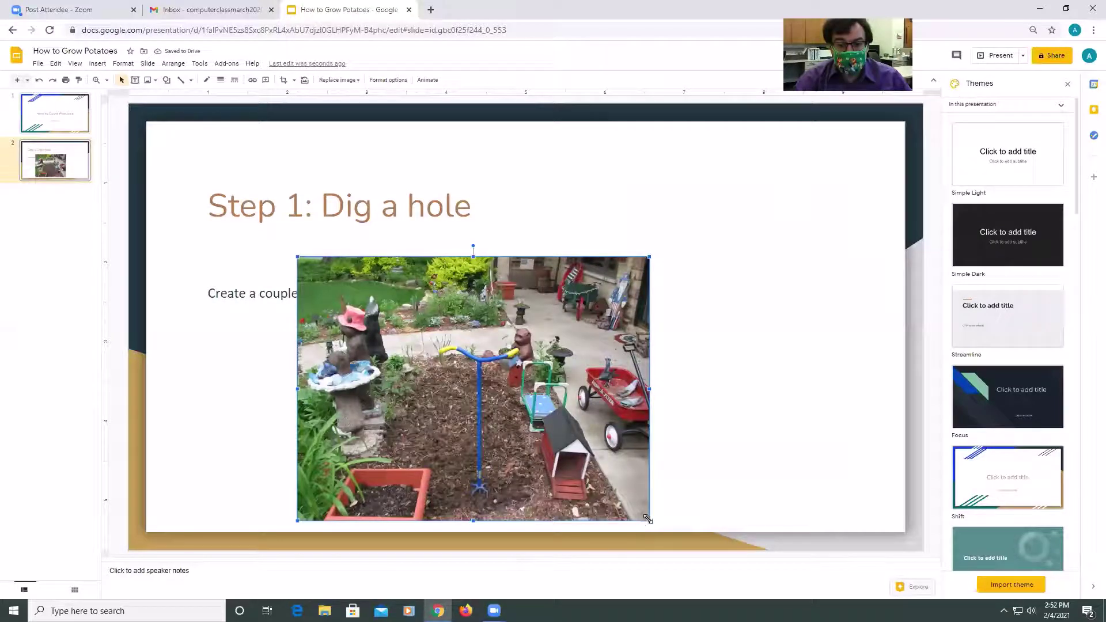
left_click_drag(649, 519, 575, 466)
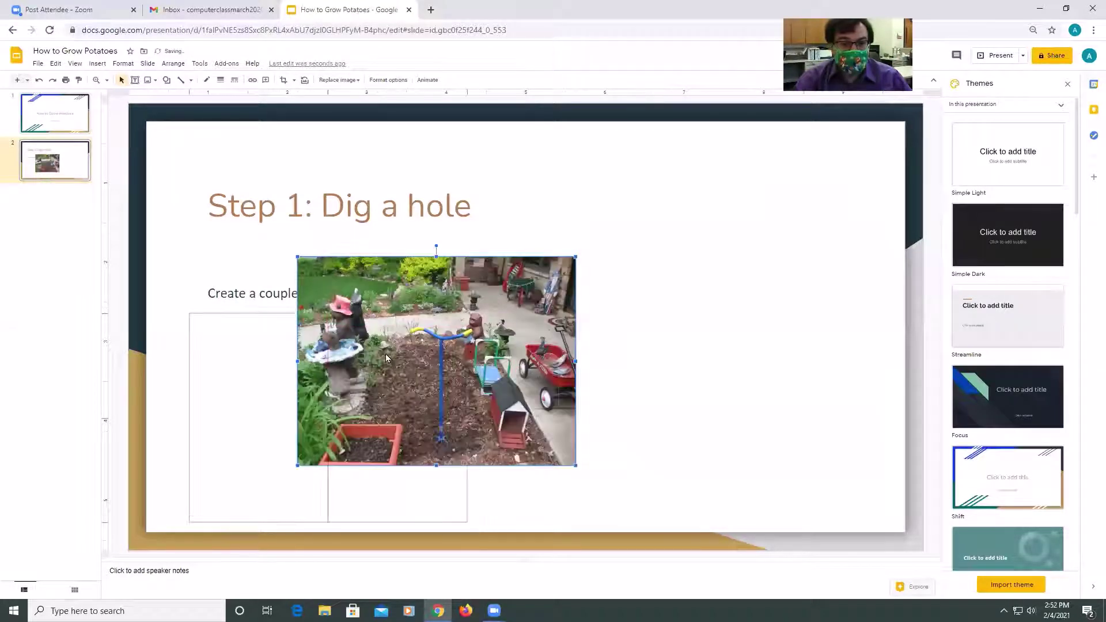
left_click_drag(386, 355, 278, 410)
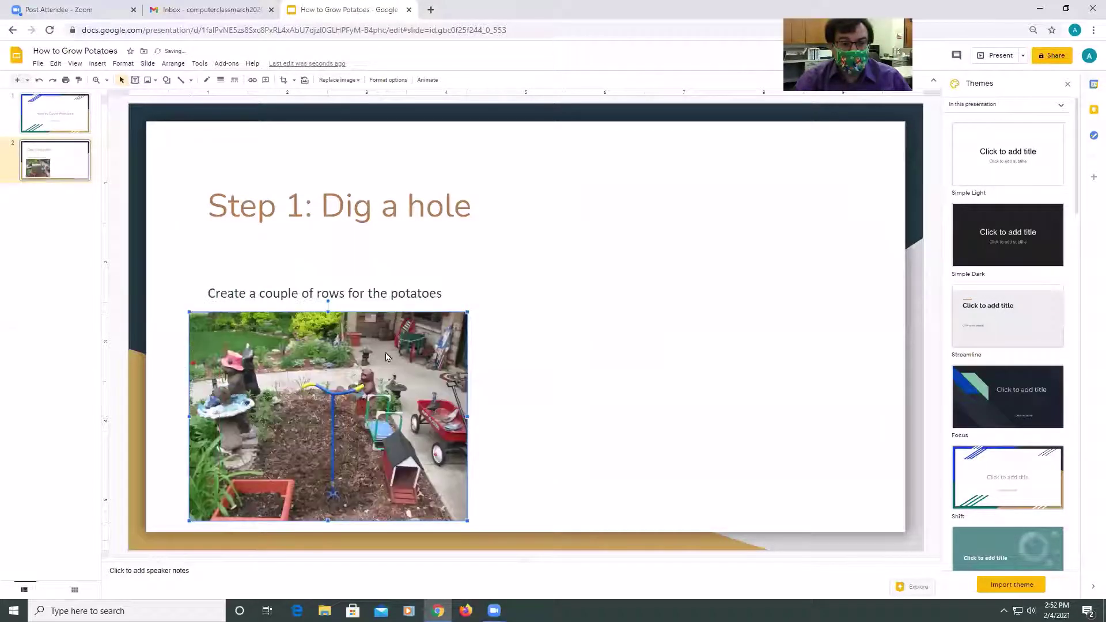
Upload the IMG_6250 soil photo onto the slide.
left_click(97, 63)
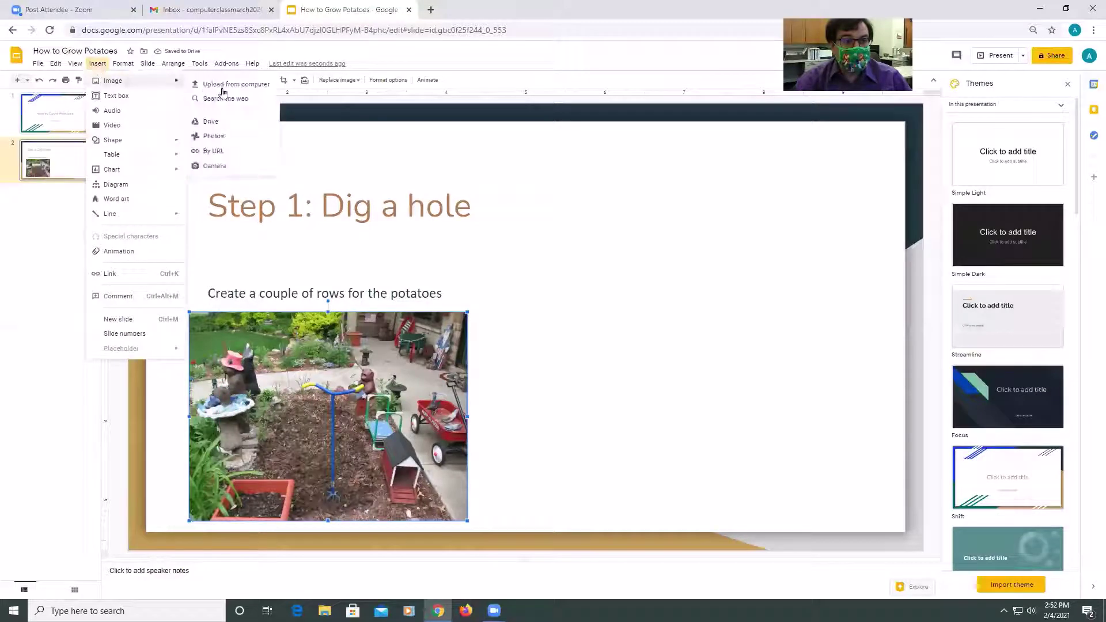
left_click(231, 85)
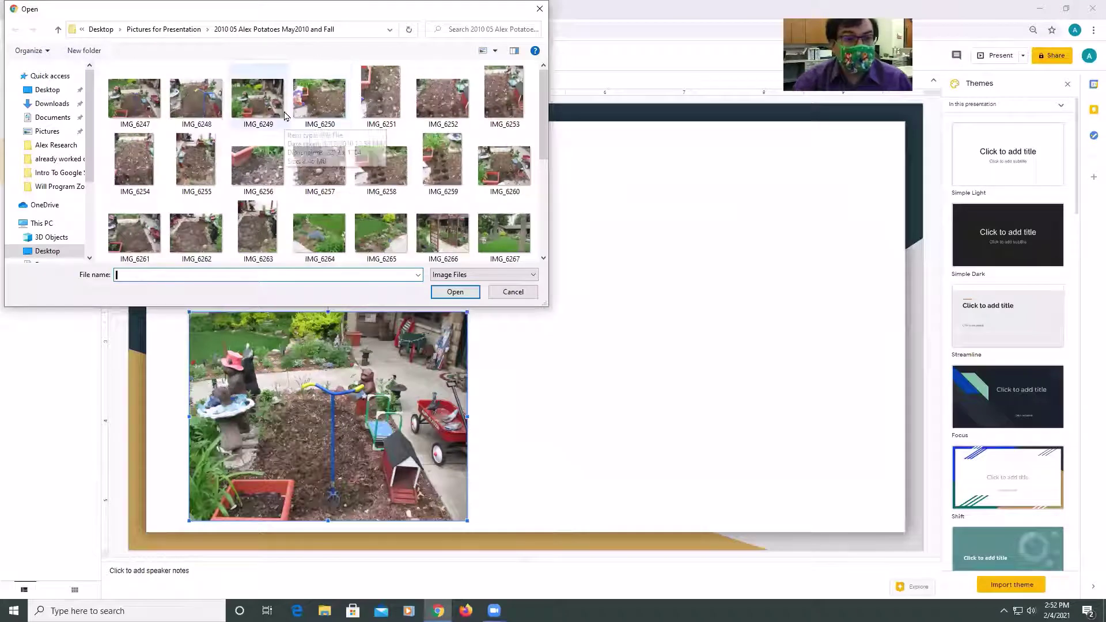
double_click(321, 106)
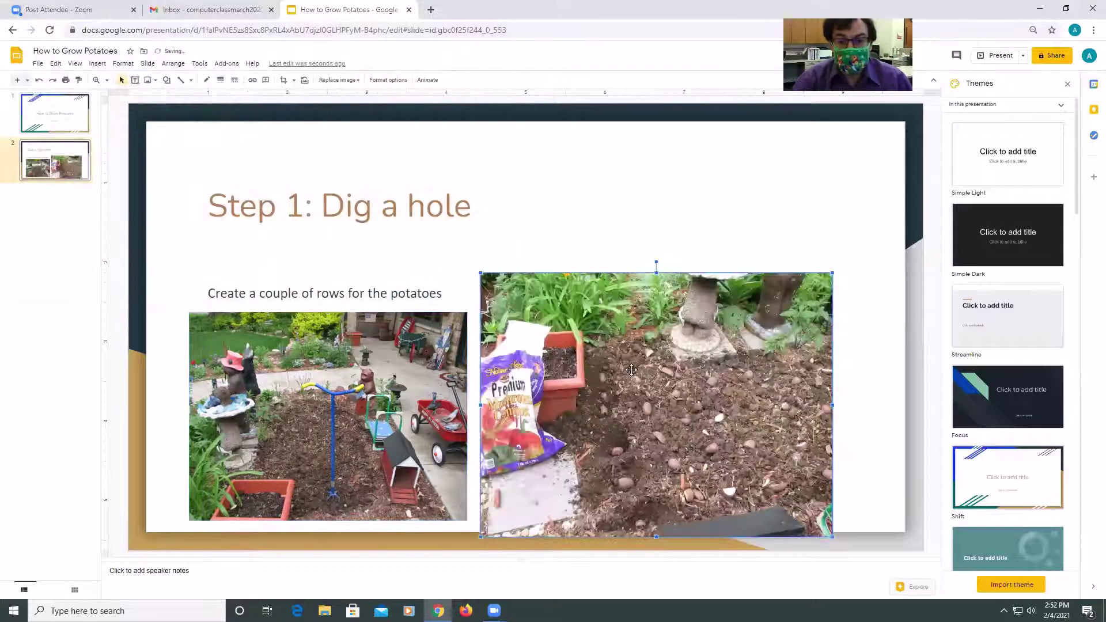
left_click_drag(632, 370, 670, 329)
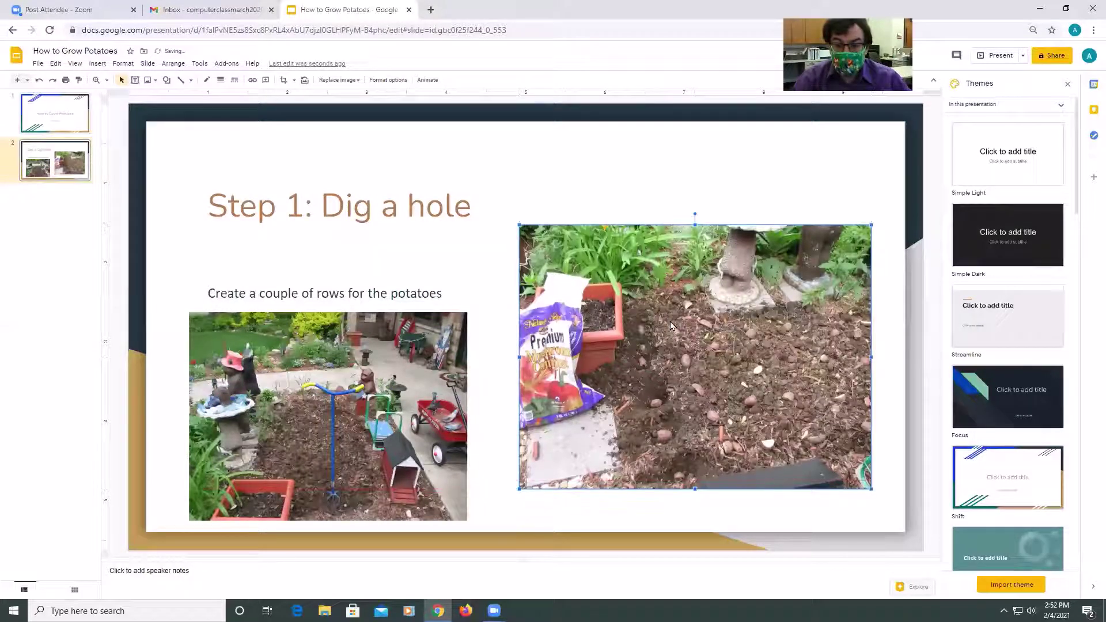
Delete the soil photo and move the garden photo to the slide's right side.
left_click(350, 427)
left_click(724, 363)
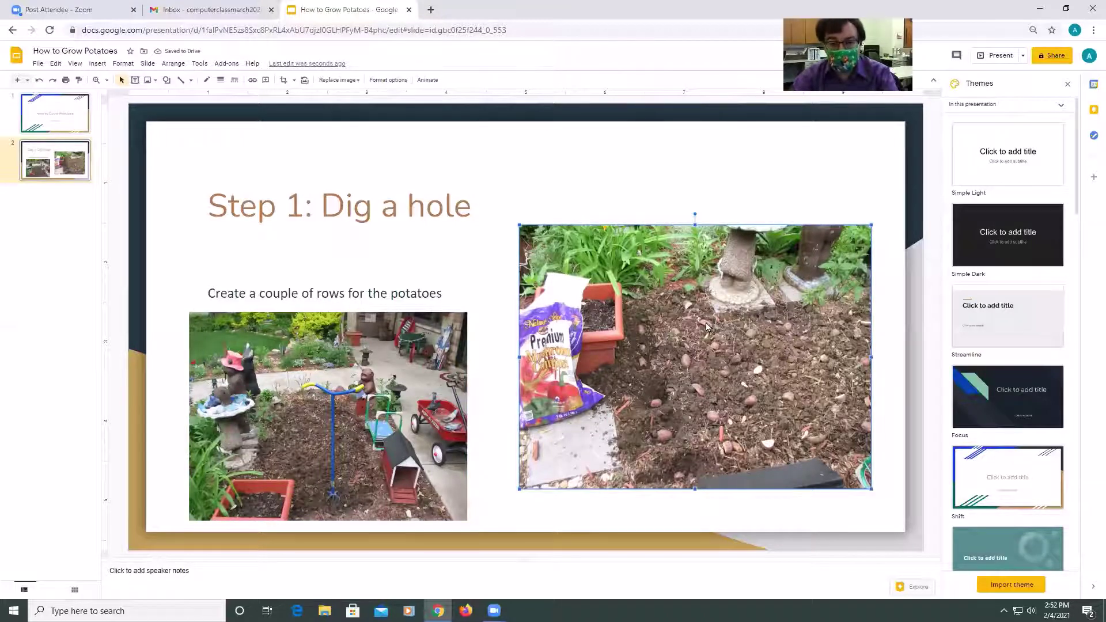
key("Delete")
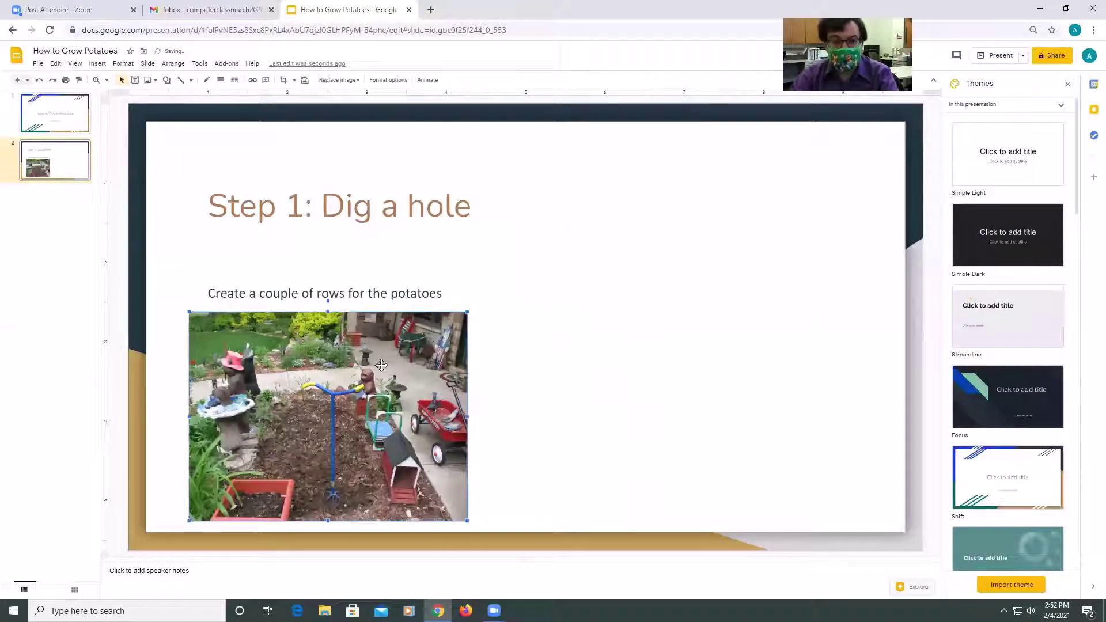
left_click_drag(594, 331, 661, 330)
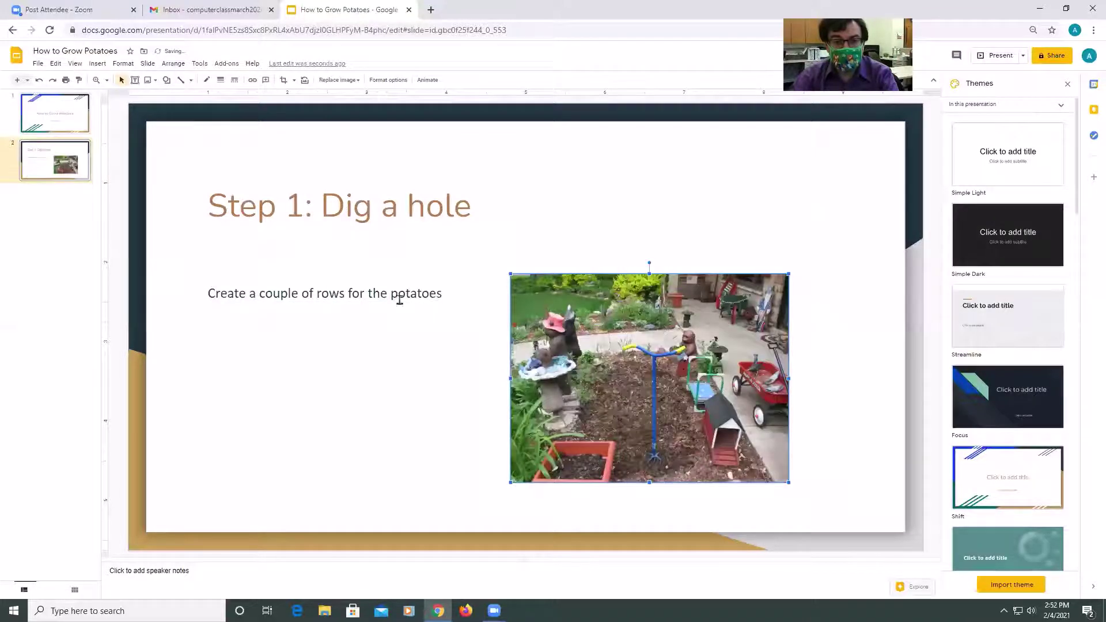
Enlarge the body text by ten size steps and center it.
left_click(434, 294)
left_click_drag(445, 293, 206, 293)
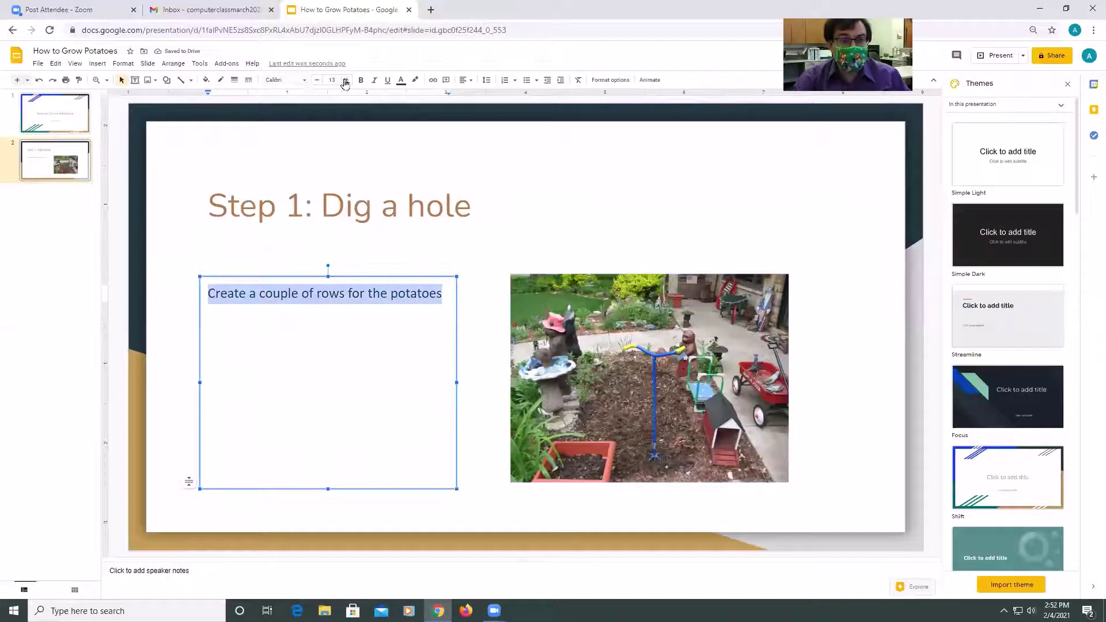
left_click(346, 81)
left_click(345, 80)
left_click(345, 81)
left_click(345, 81)
left_click(345, 81)
left_click(346, 80)
left_click(345, 80)
left_click(346, 81)
left_click(345, 81)
left_click(345, 81)
left_click(345, 80)
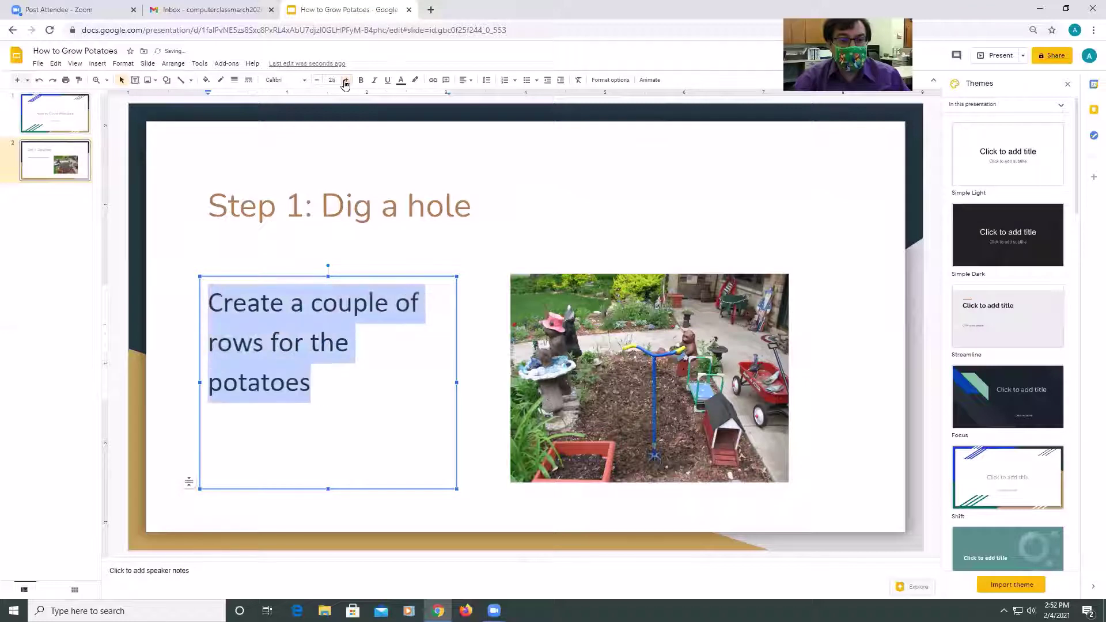
left_click(346, 80)
left_click(345, 81)
left_click(345, 80)
left_click(345, 80)
left_click(345, 81)
left_click(464, 80)
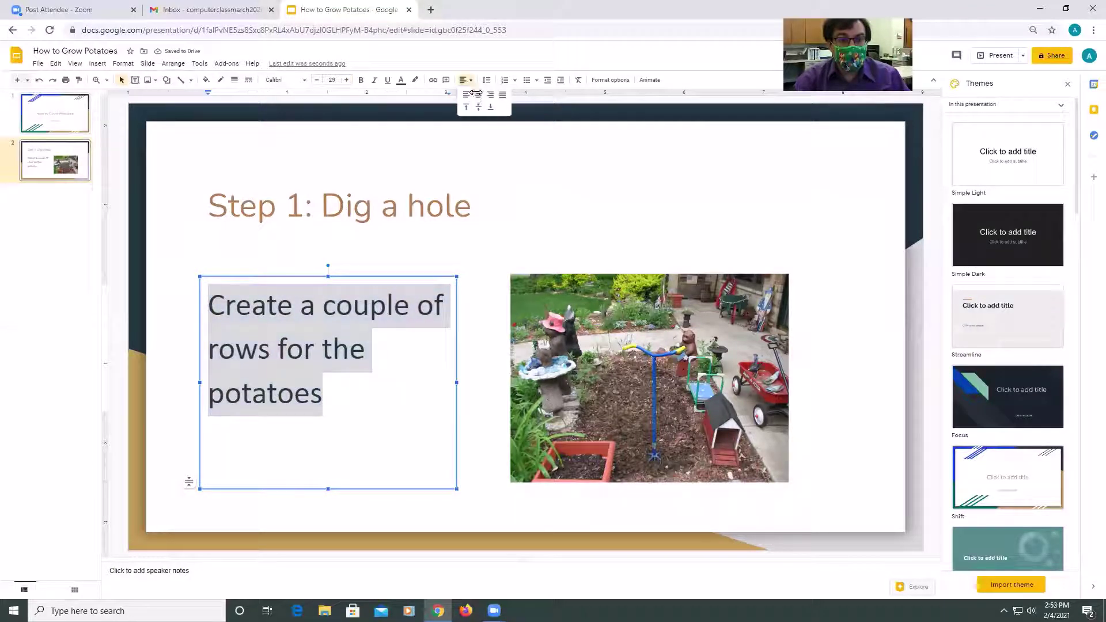
left_click(478, 95)
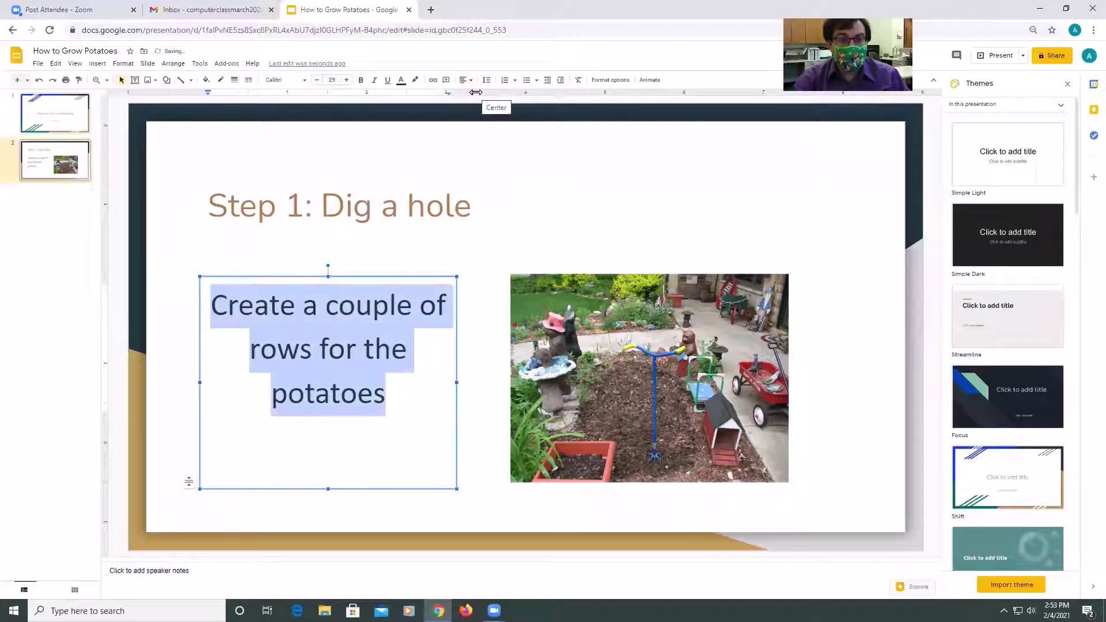
Set the body text to Times New Roman in blue, without bold.
left_click(468, 203)
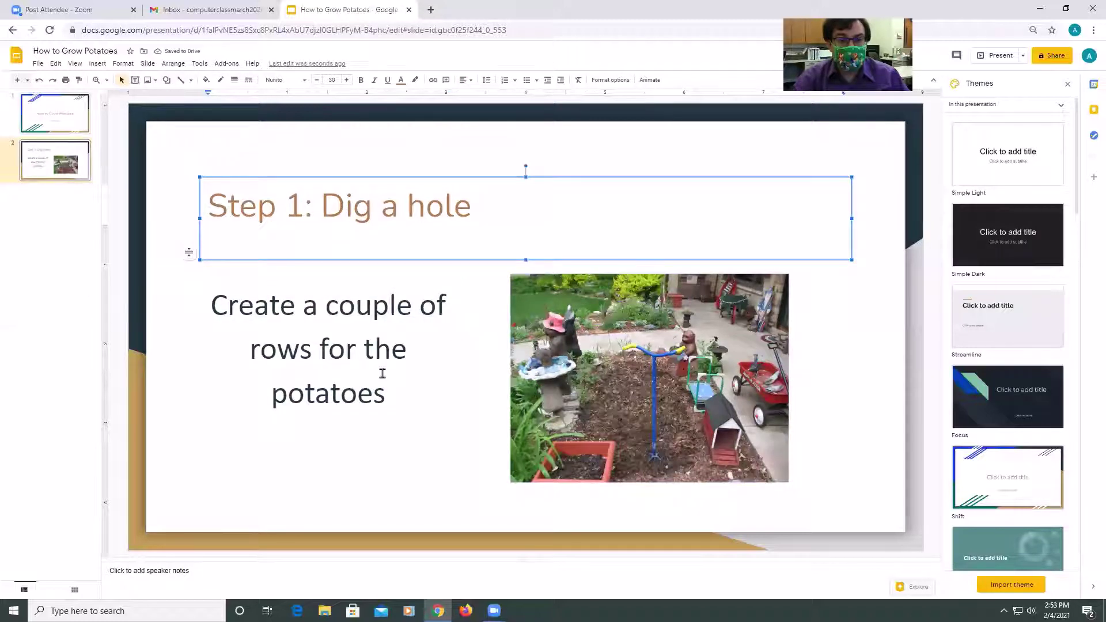
left_click(387, 394)
left_click_drag(386, 394, 202, 297)
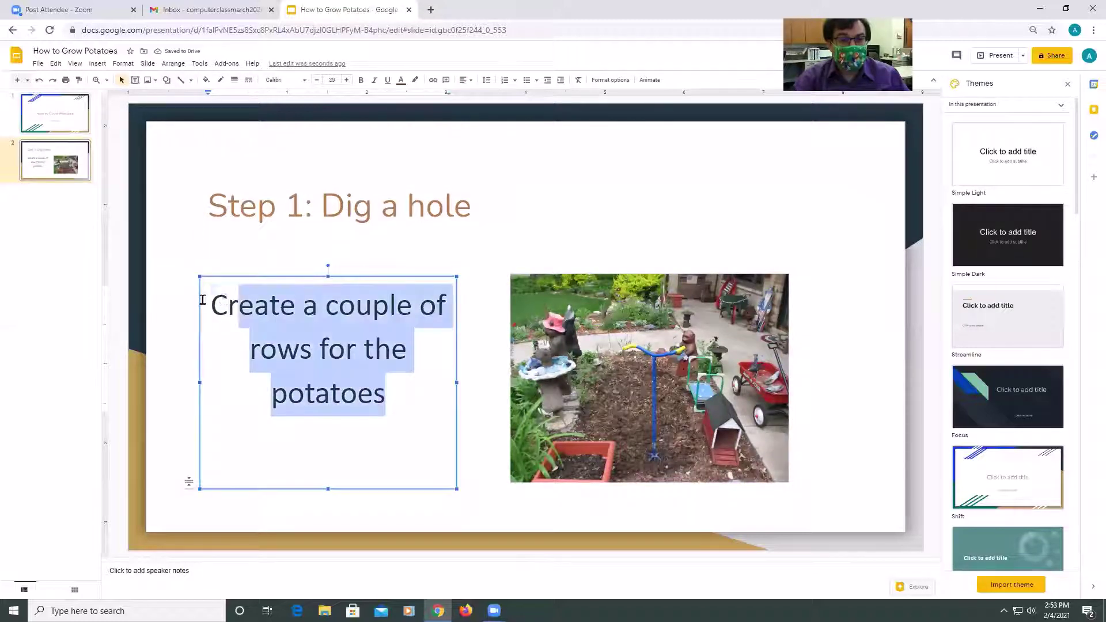
left_click(304, 81)
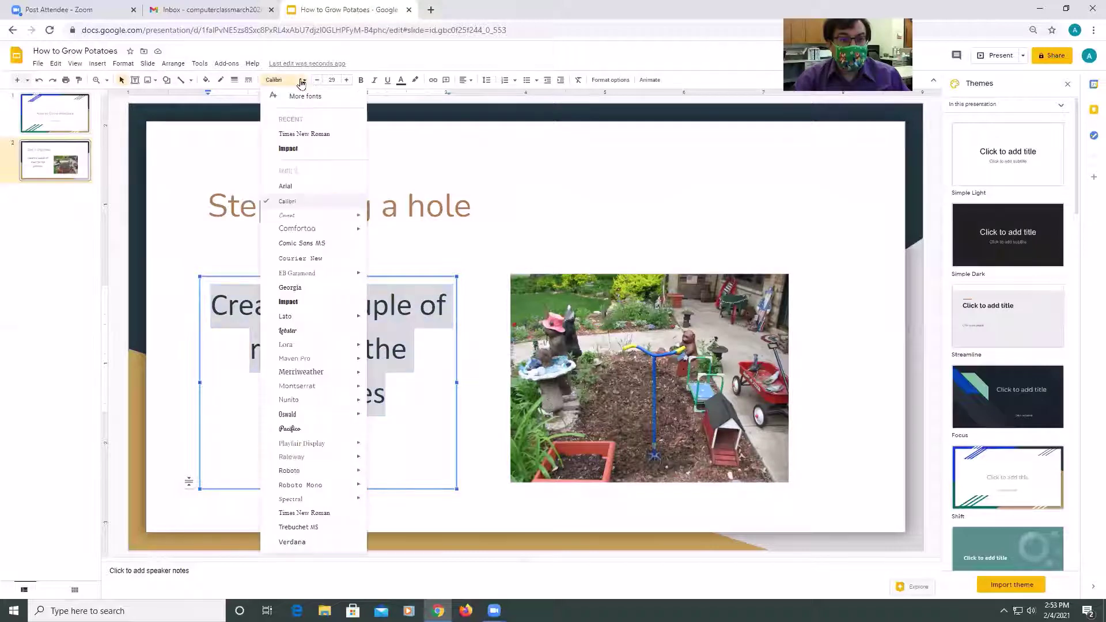
left_click(309, 139)
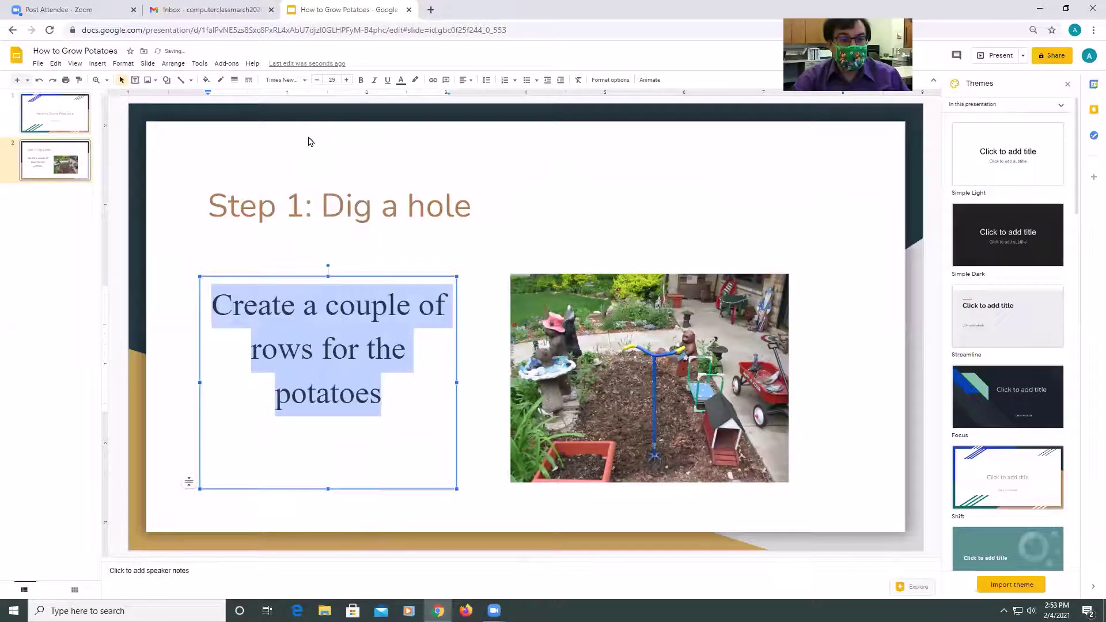
left_click(360, 80)
left_click(360, 80)
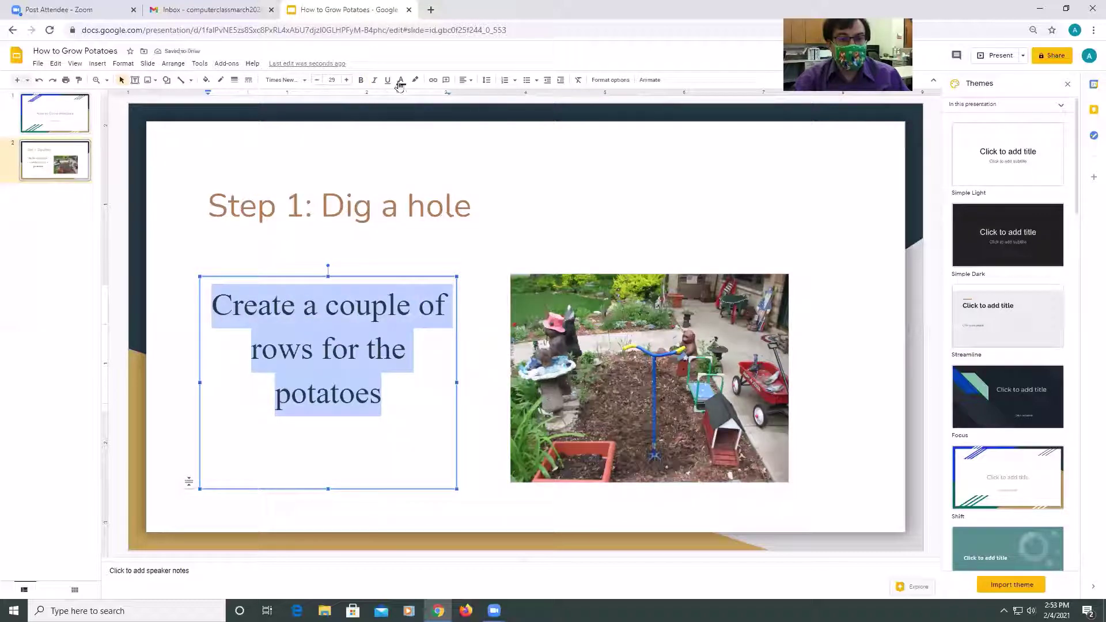
left_click(401, 81)
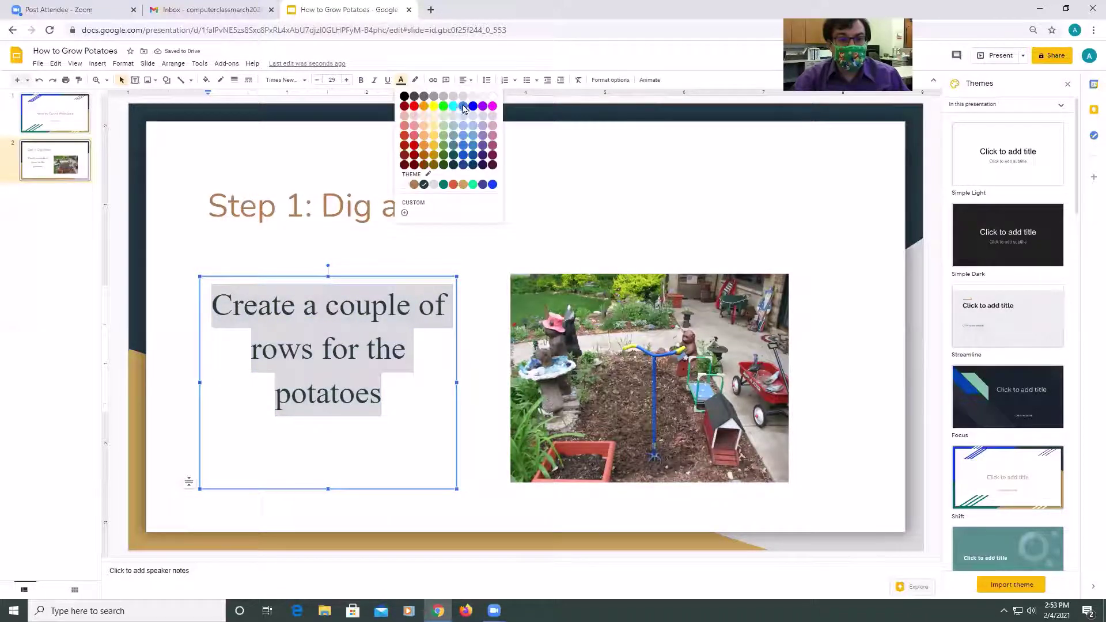
left_click(463, 107)
Center-align the 'Step 1: Dig a hole' title.
left_click(270, 250)
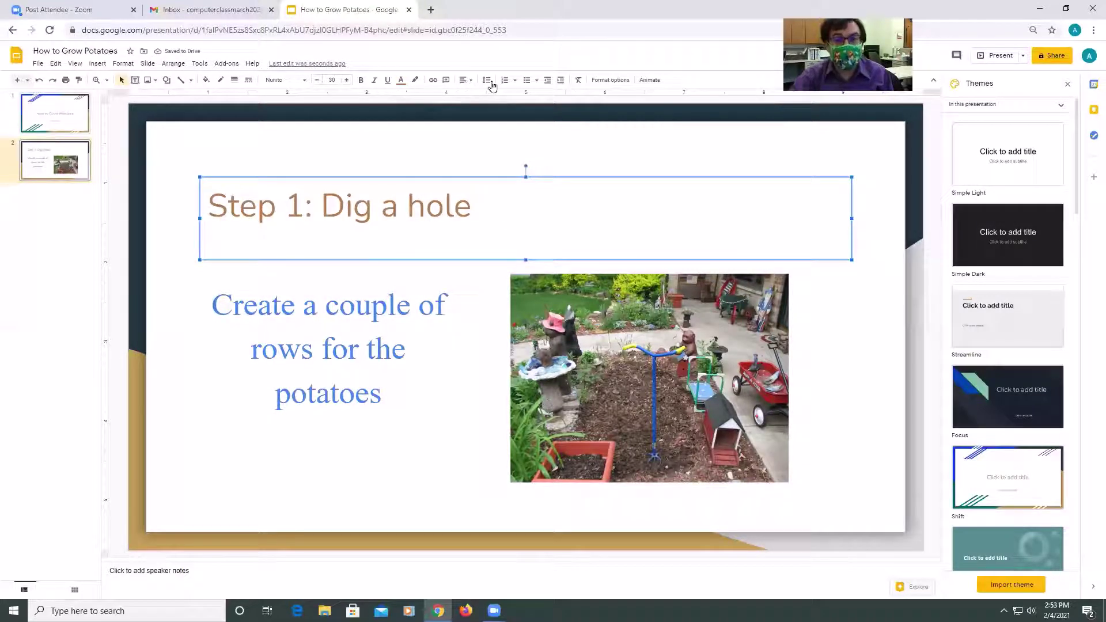
left_click(471, 81)
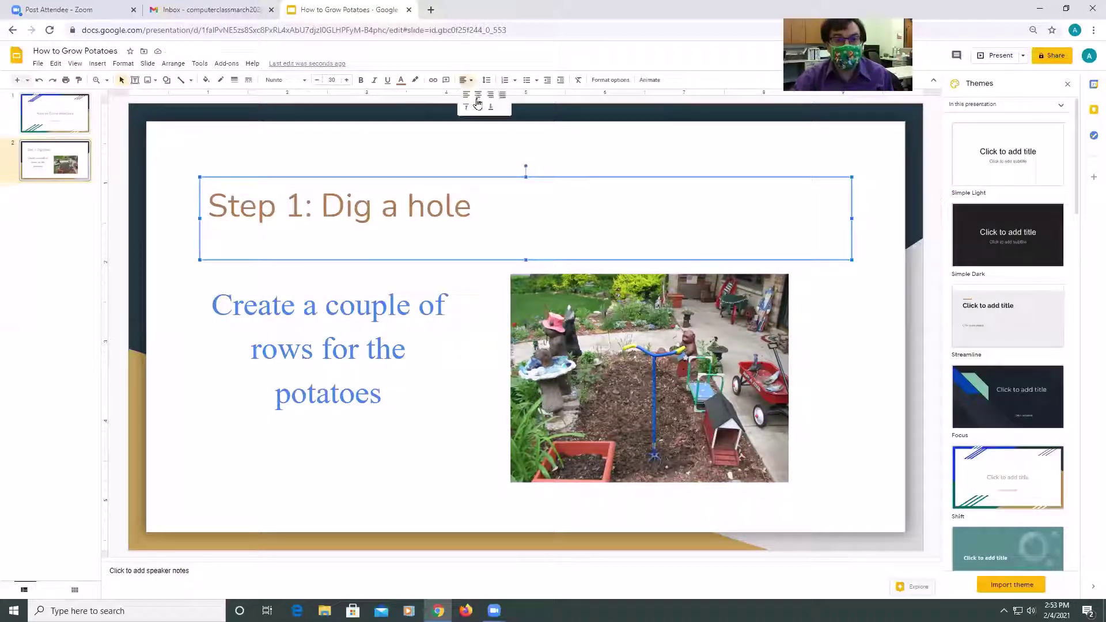
left_click(477, 106)
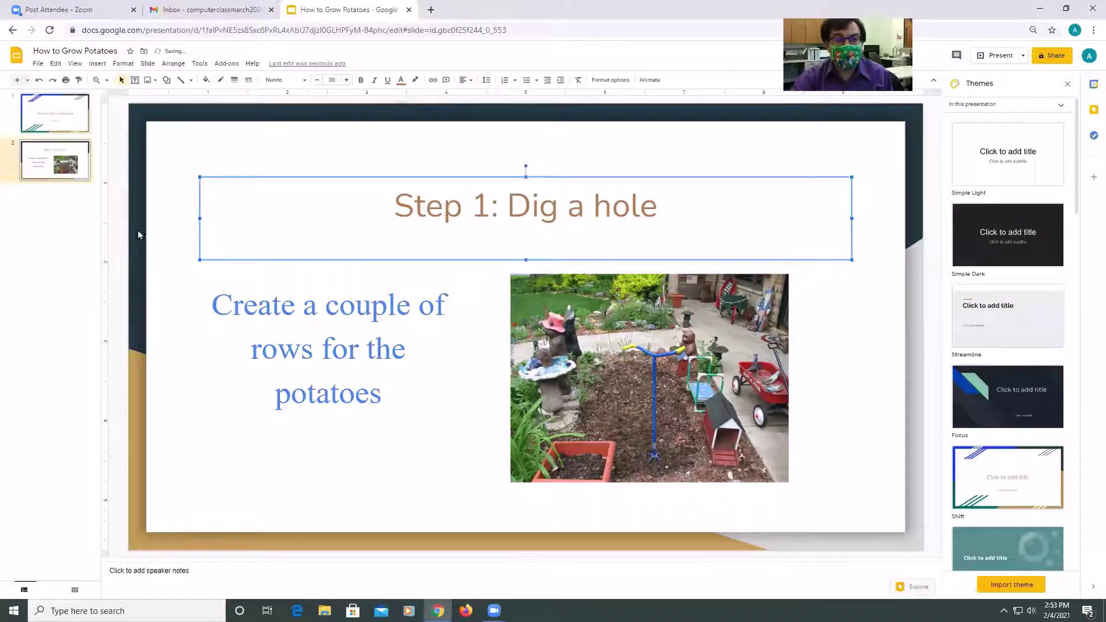
Add a third slide titled 'Step 2: cut up the potatoes and place in ground'.
left_click(194, 236)
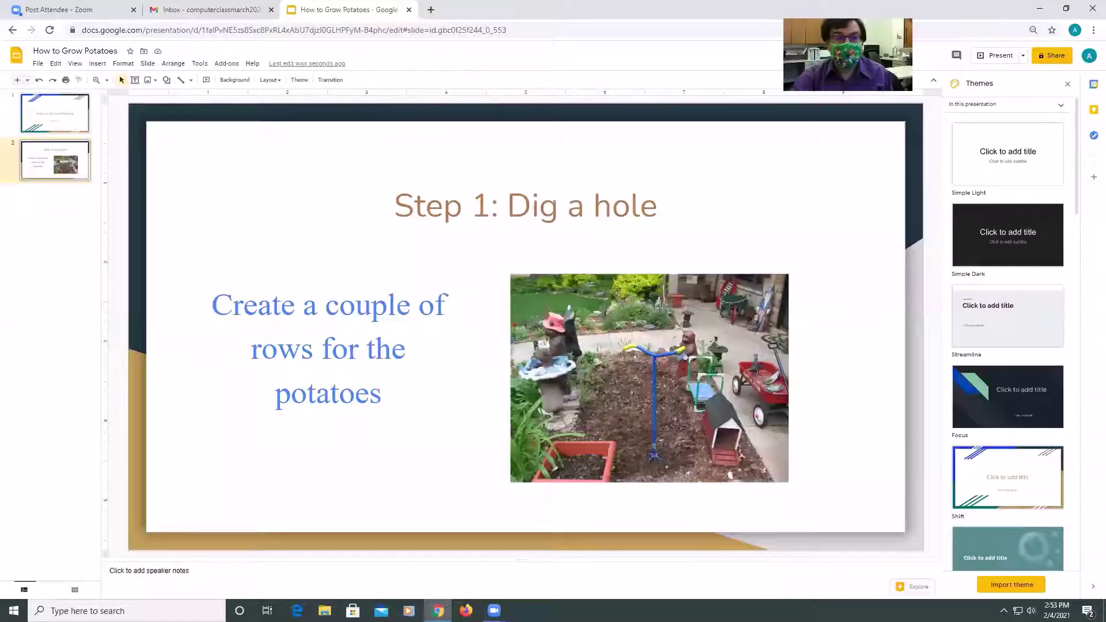
left_click(97, 64)
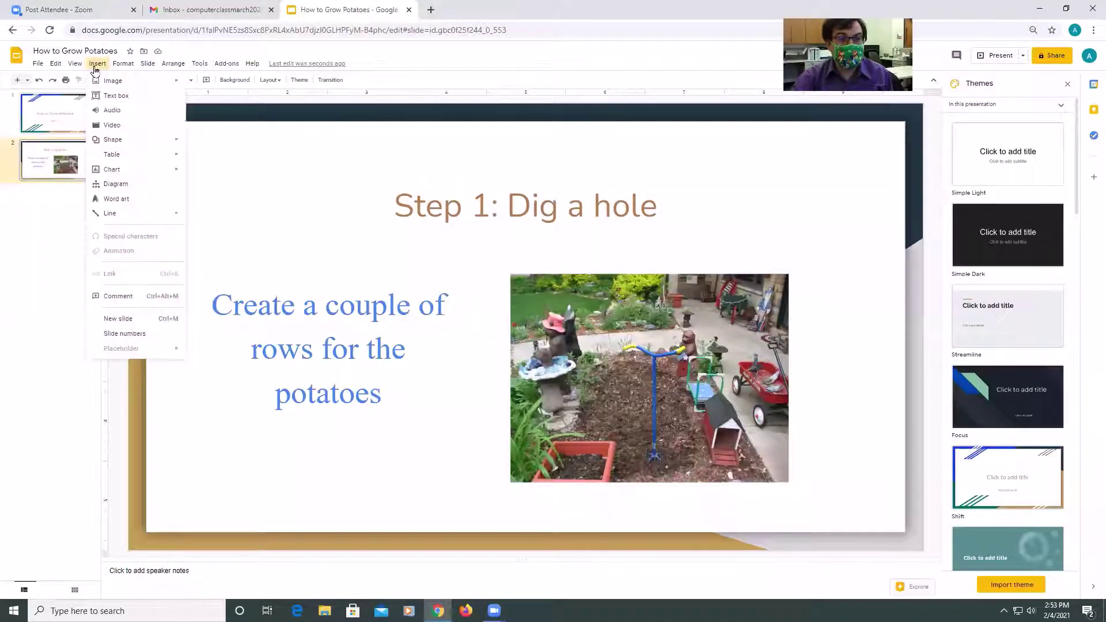
left_click(118, 319)
left_click(312, 195)
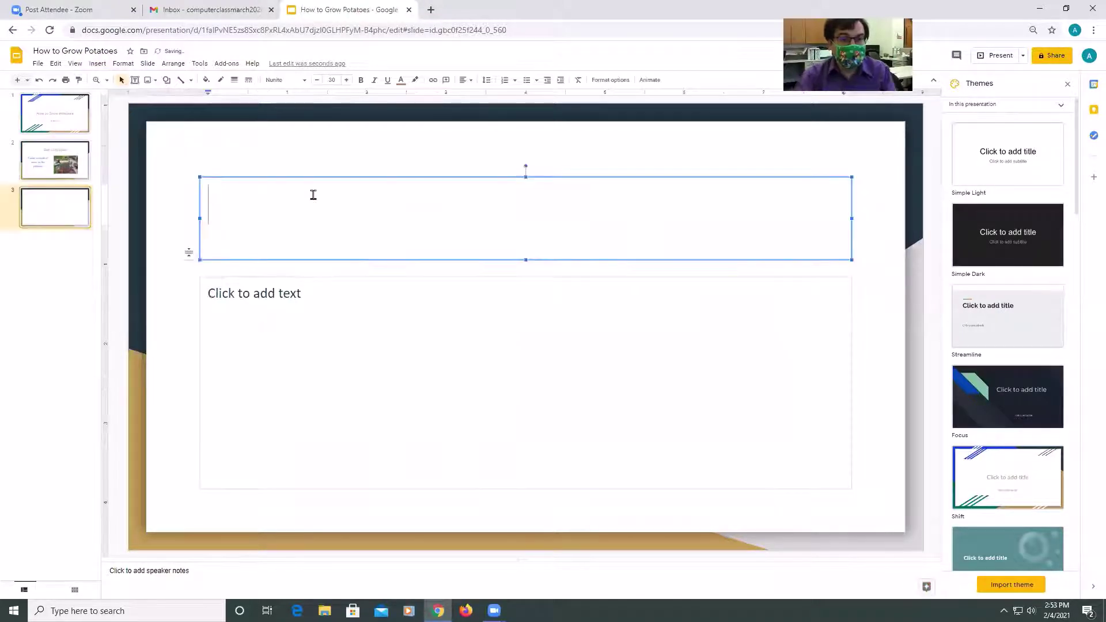
type("Step 2:")
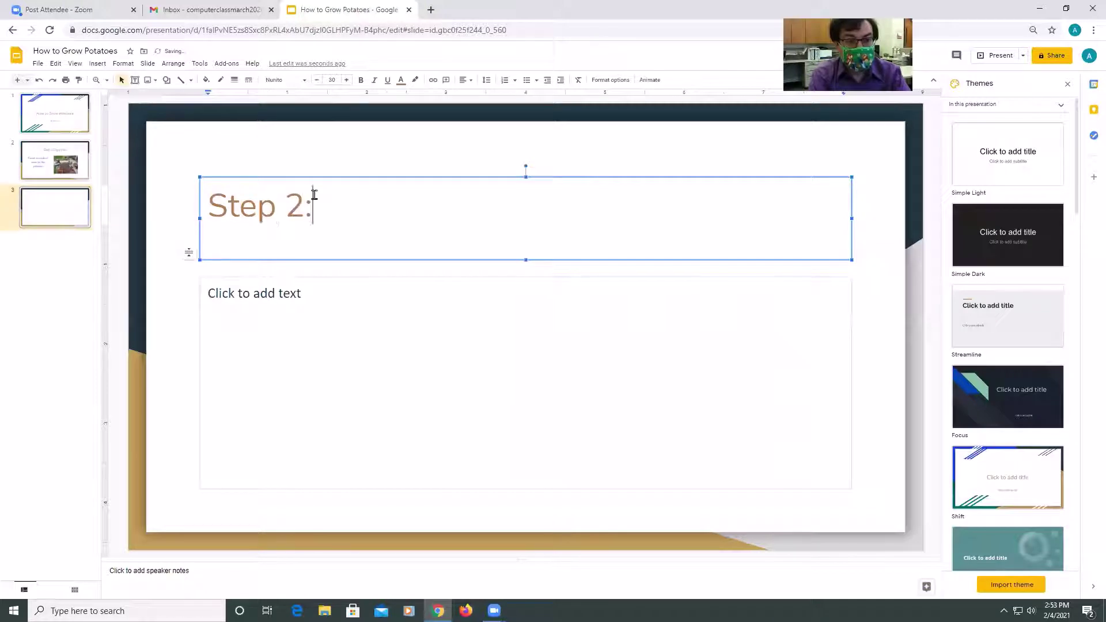
type(" cut up the p")
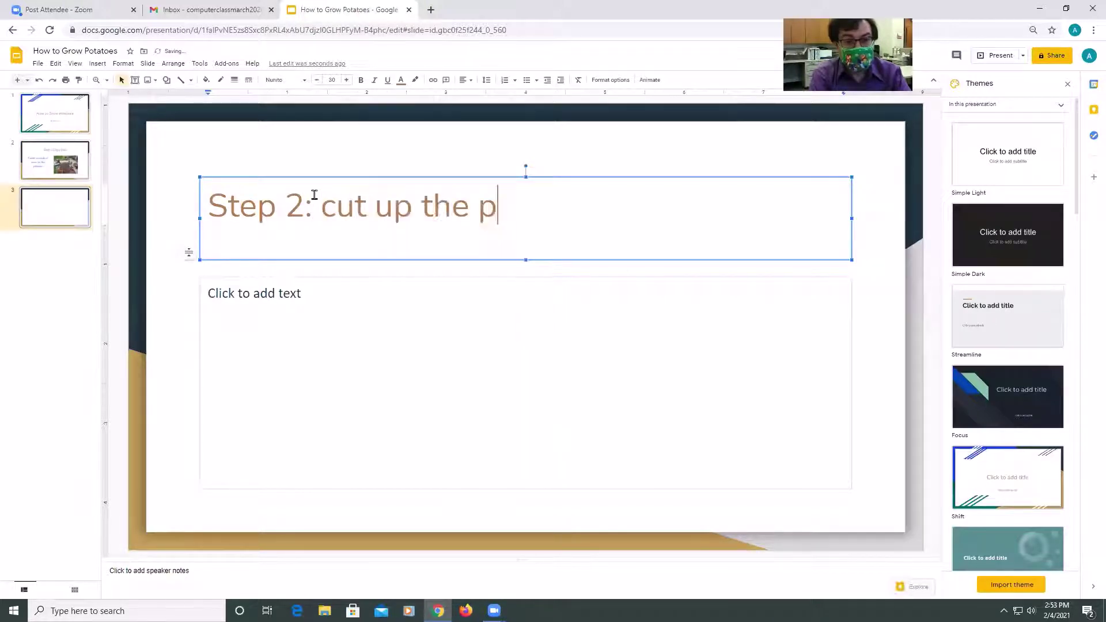
type("otatoes and p")
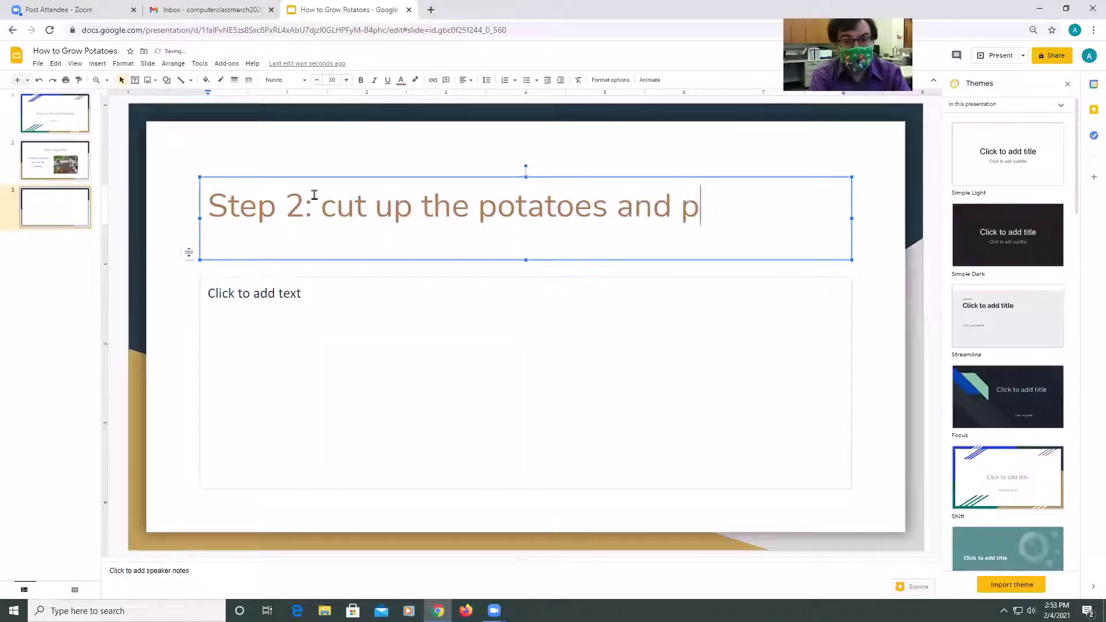
type("lace in")
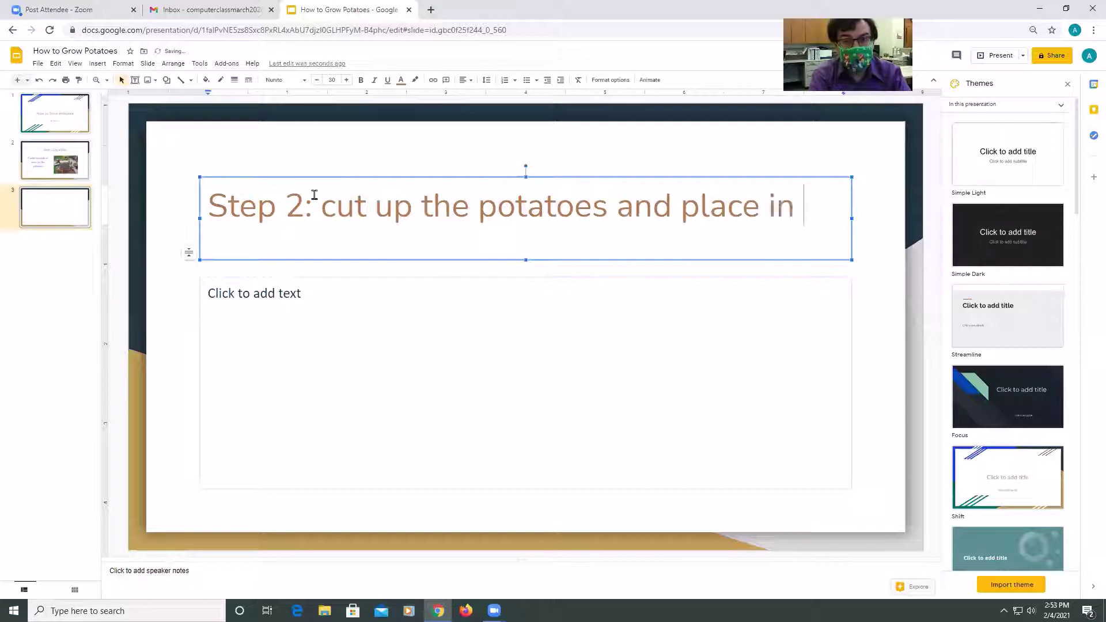
type(" ground")
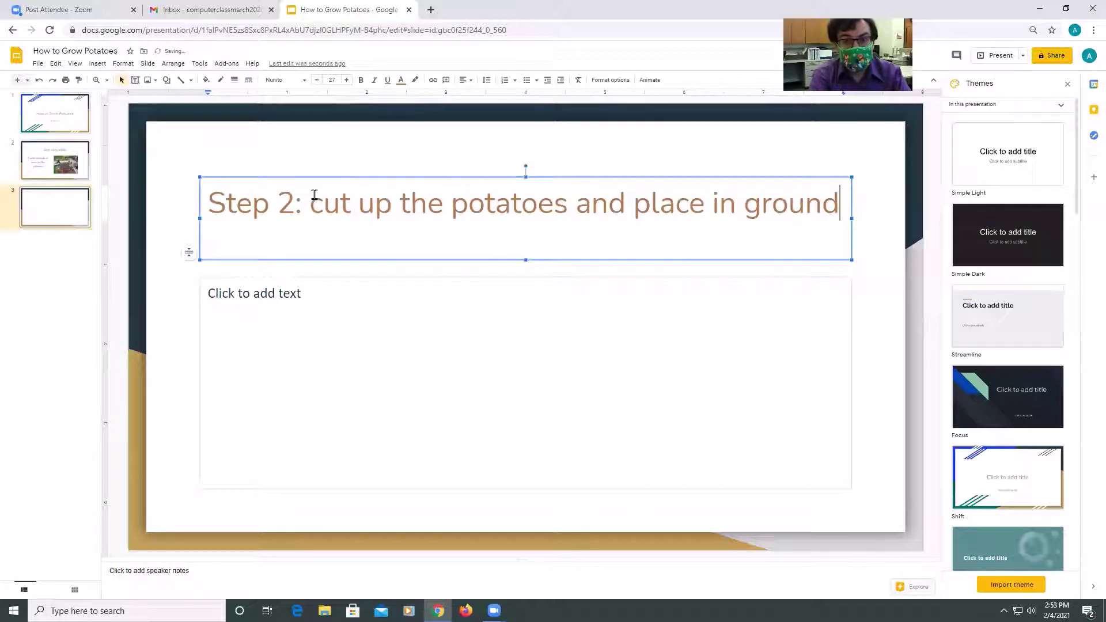
Make the body a bulleted list: 'Make sure to have eyes facing upward' and 'Keep potatoes spaced out'.
left_click(236, 302)
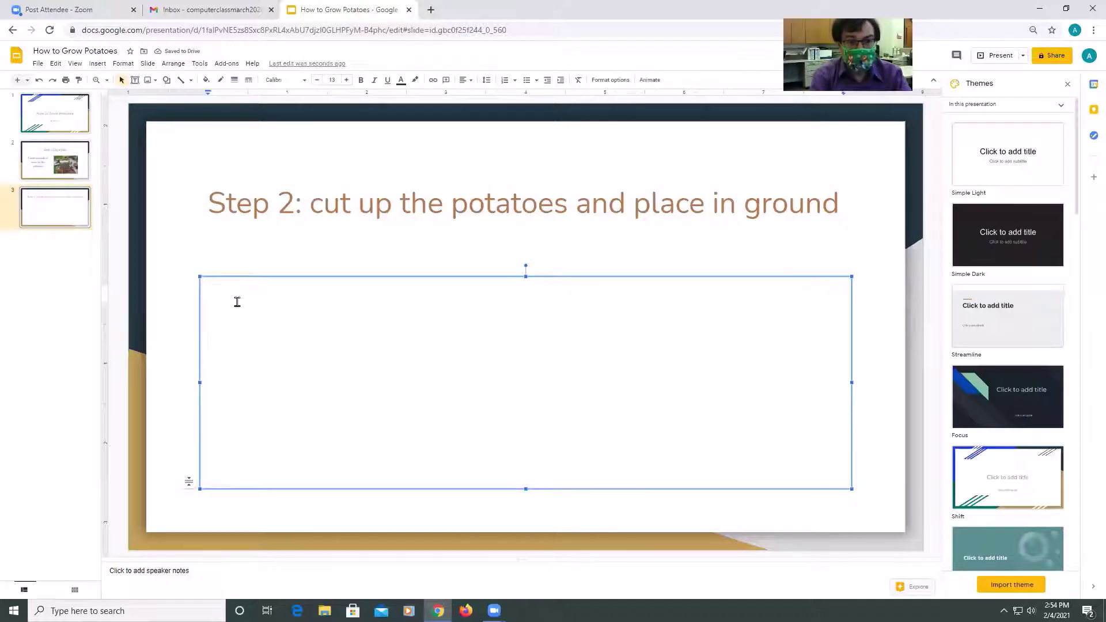
left_click(515, 80)
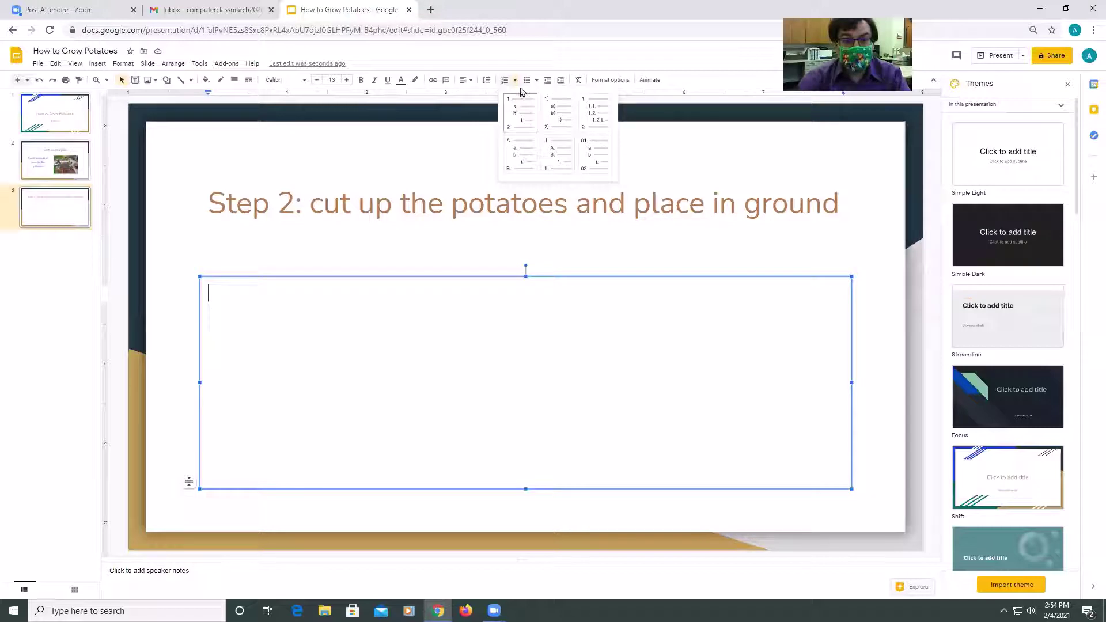
left_click(527, 83)
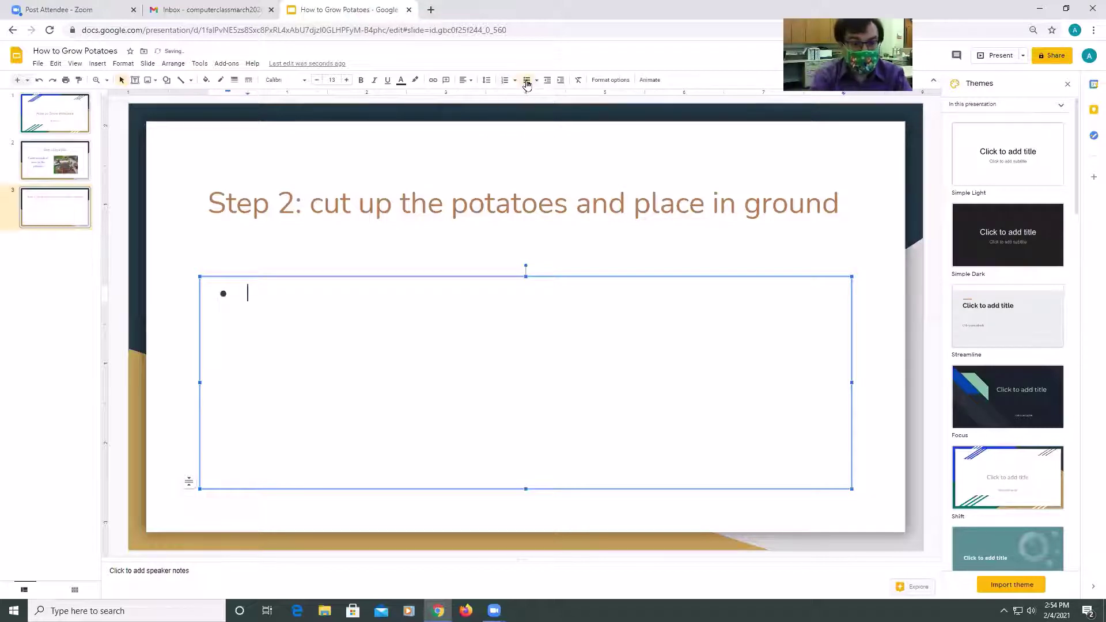
type("Make sure to have")
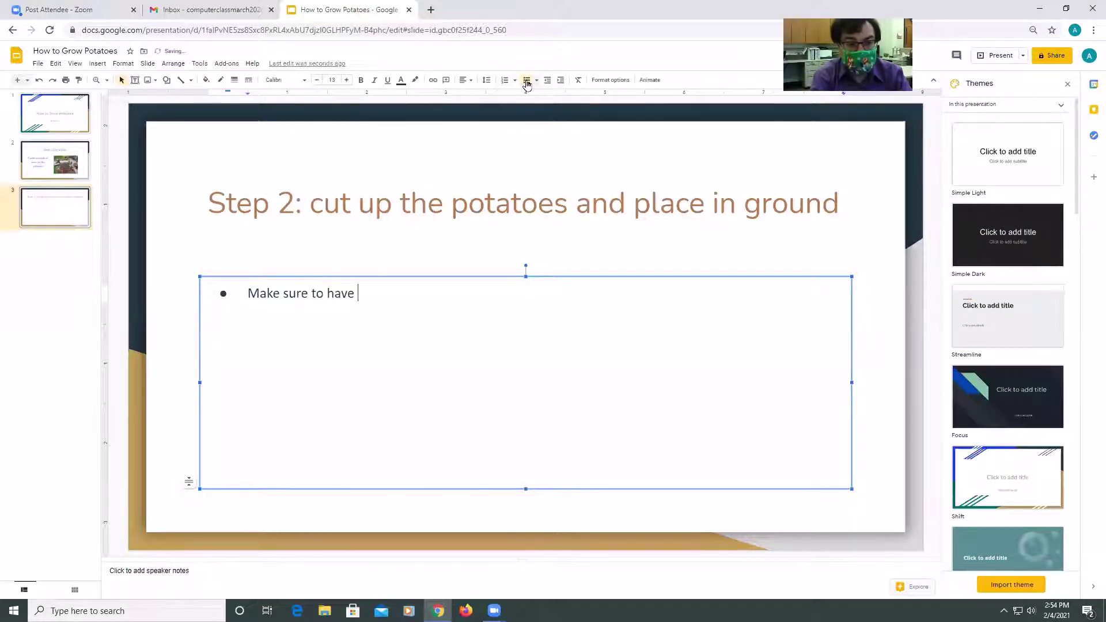
type(" eyes facing up")
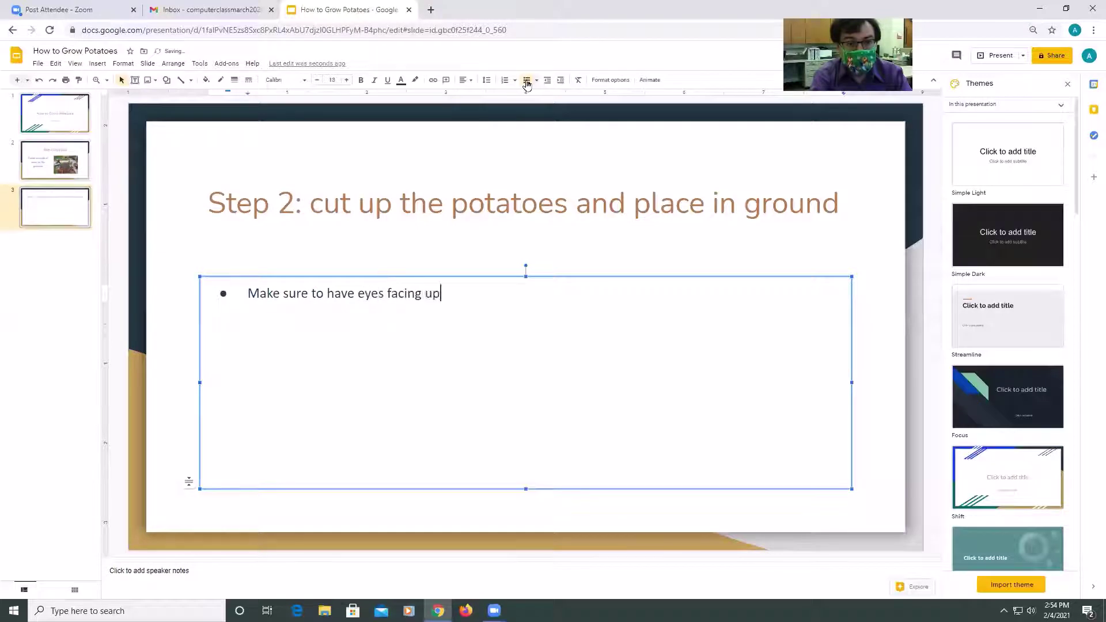
type("ward")
key("Return")
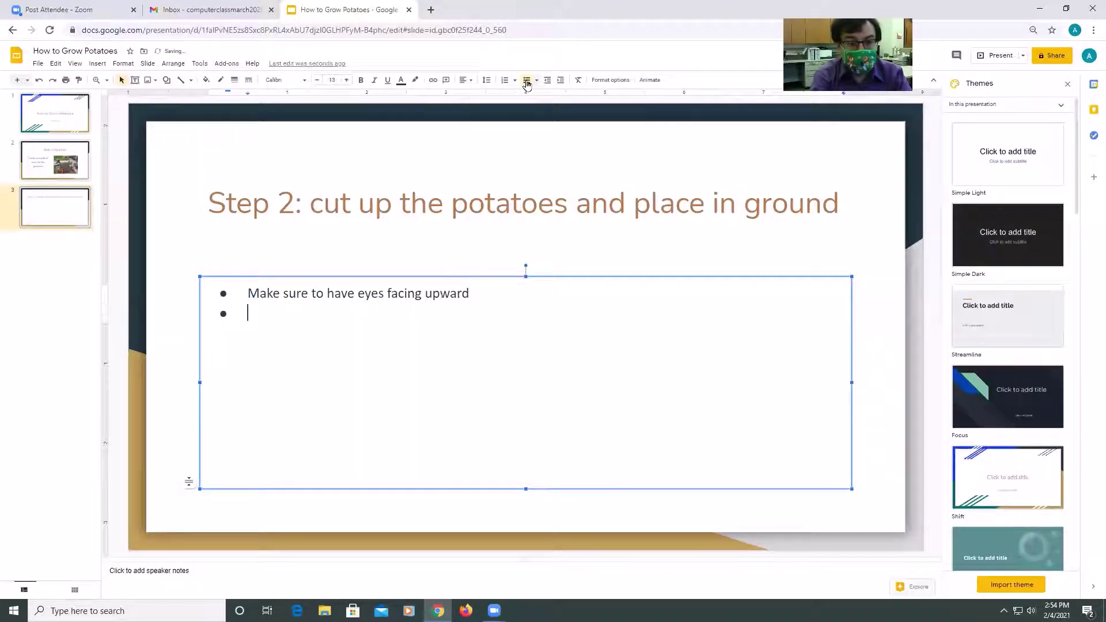
type("Keep potatoes spaced out")
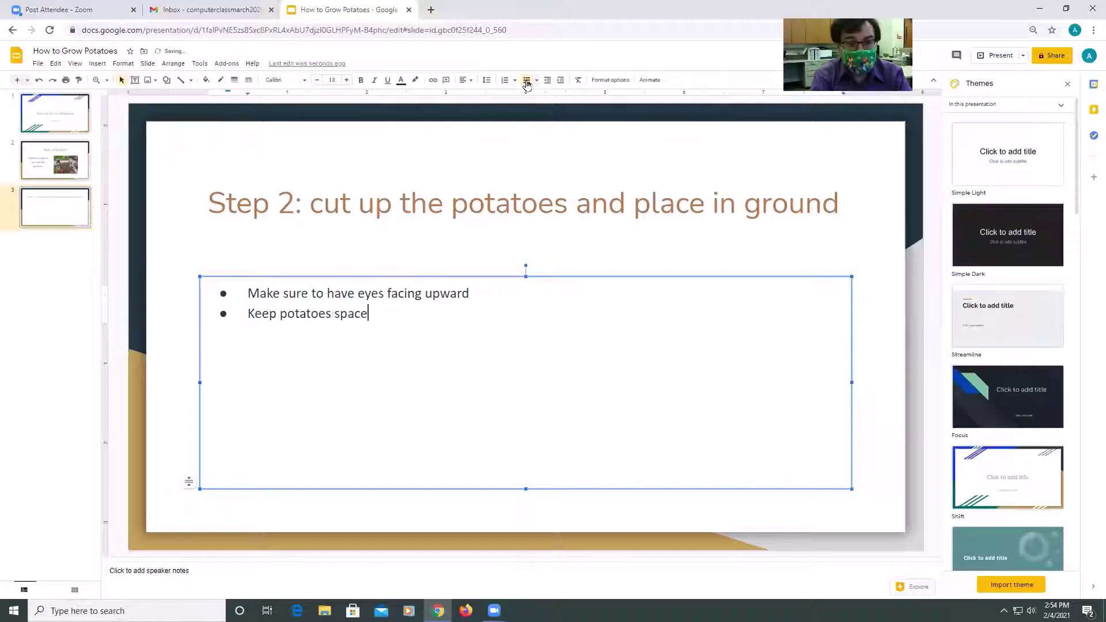
left_click(392, 200)
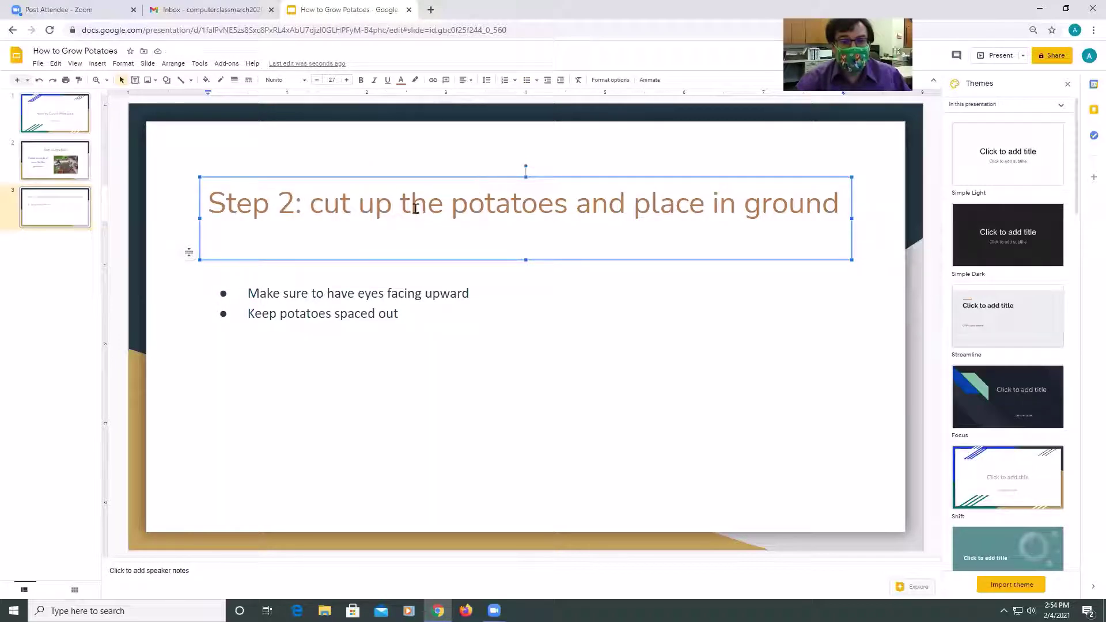
left_click(282, 297)
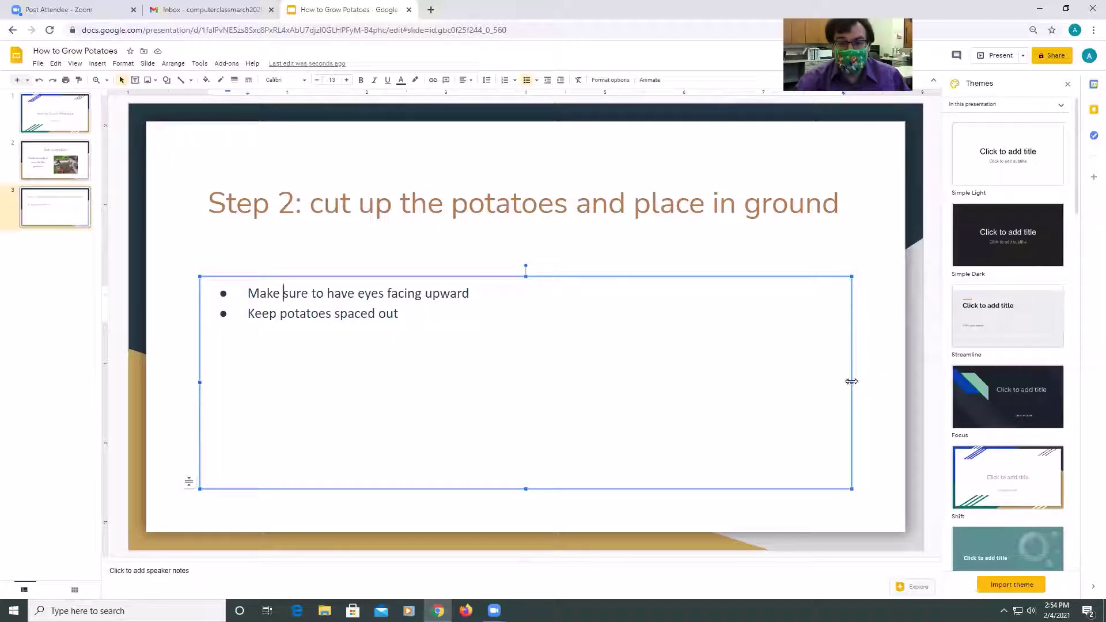
Shrink the bulleted text box to a shorter box on the slide's left half.
left_click_drag(852, 382, 494, 344)
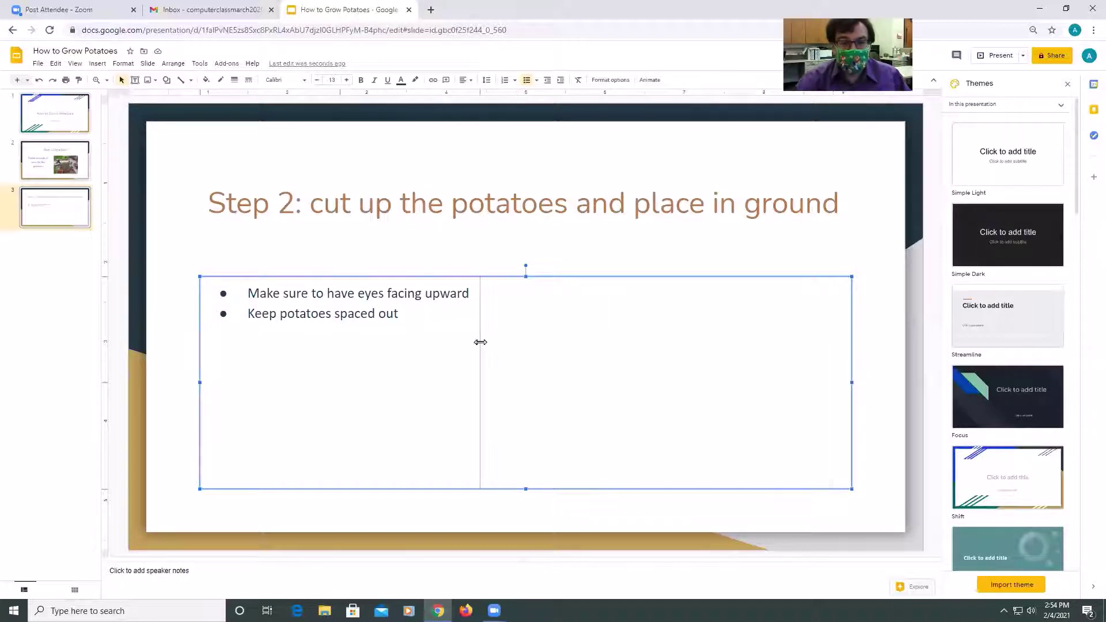
left_click_drag(480, 342, 481, 342)
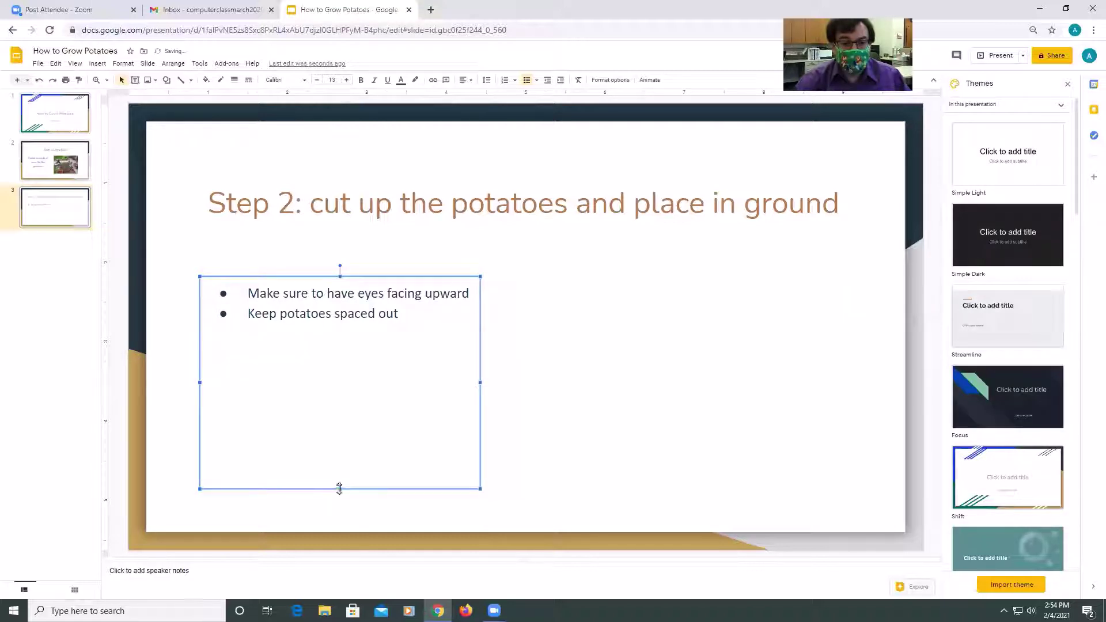
left_click_drag(340, 489, 332, 334)
left_click(494, 350)
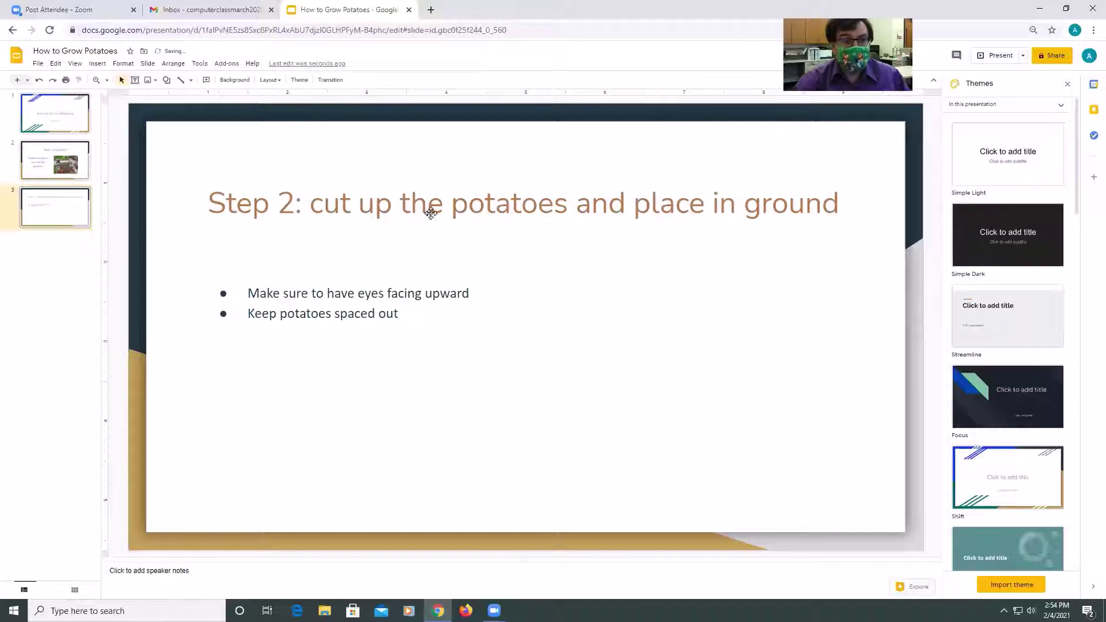
Upload photo IMG_6251 and place it on the slide's right side.
left_click(97, 64)
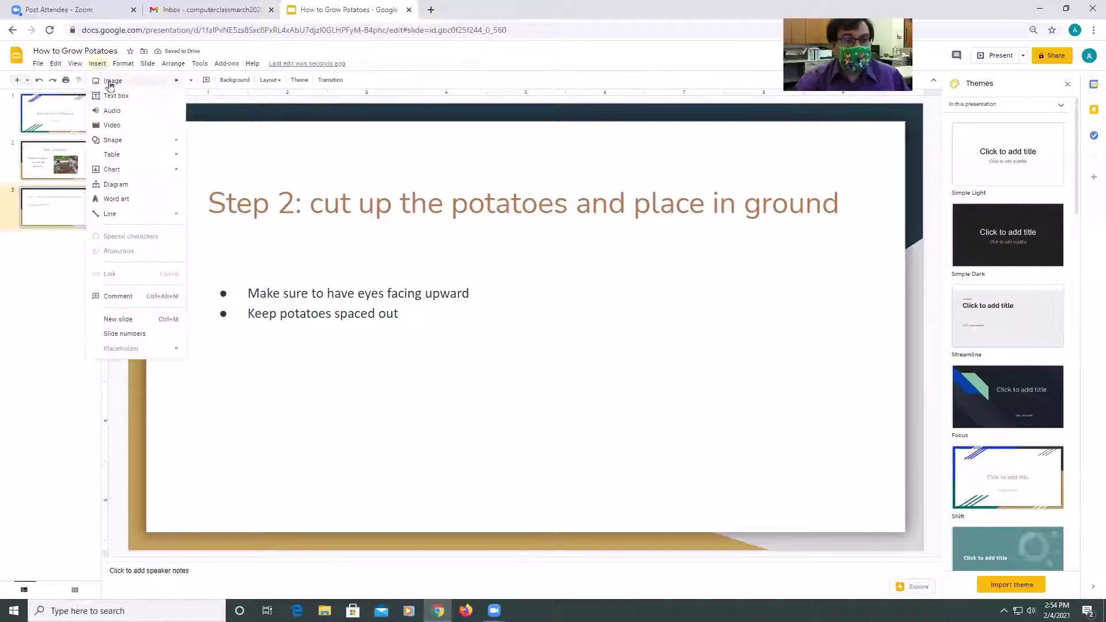
left_click(206, 81)
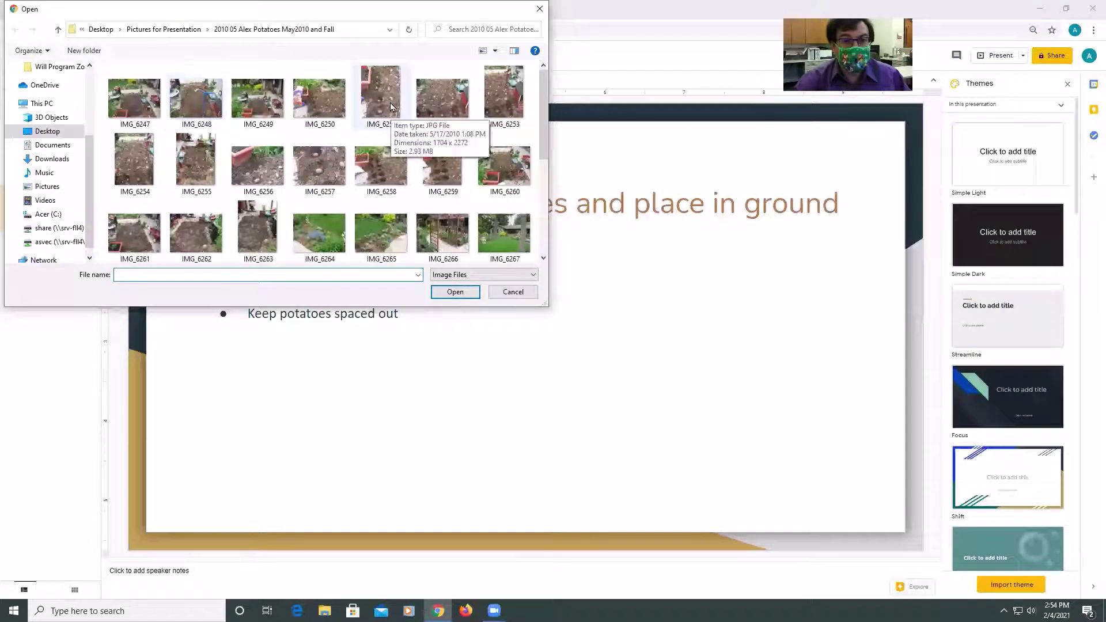
double_click(391, 107)
left_click_drag(640, 348, 715, 332)
left_click(518, 355)
left_click(369, 315)
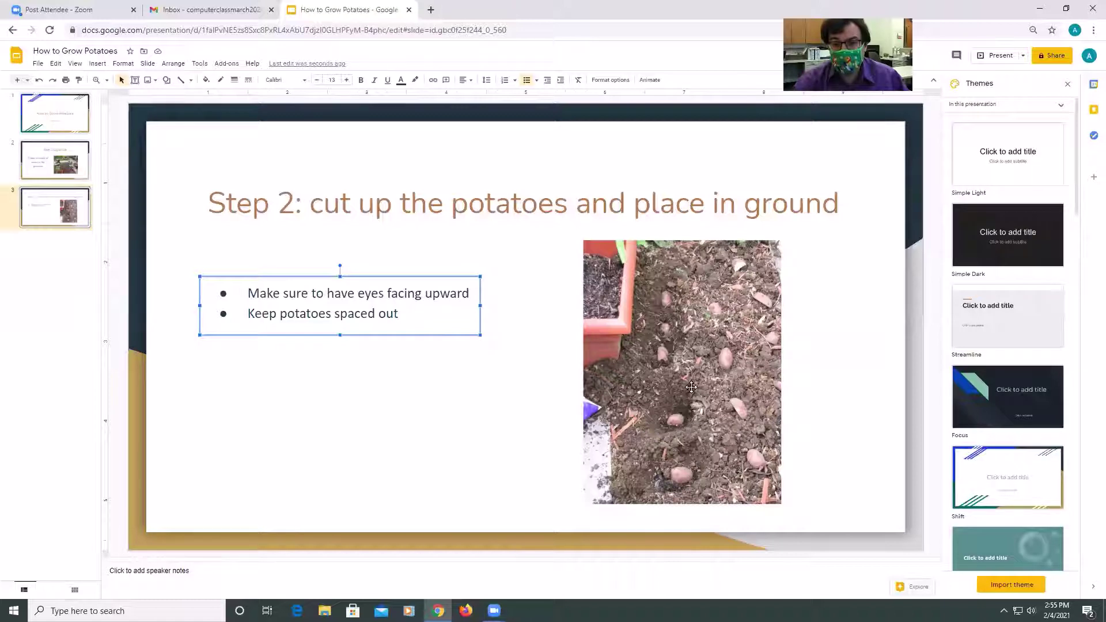
left_click(150, 306)
left_click(69, 276)
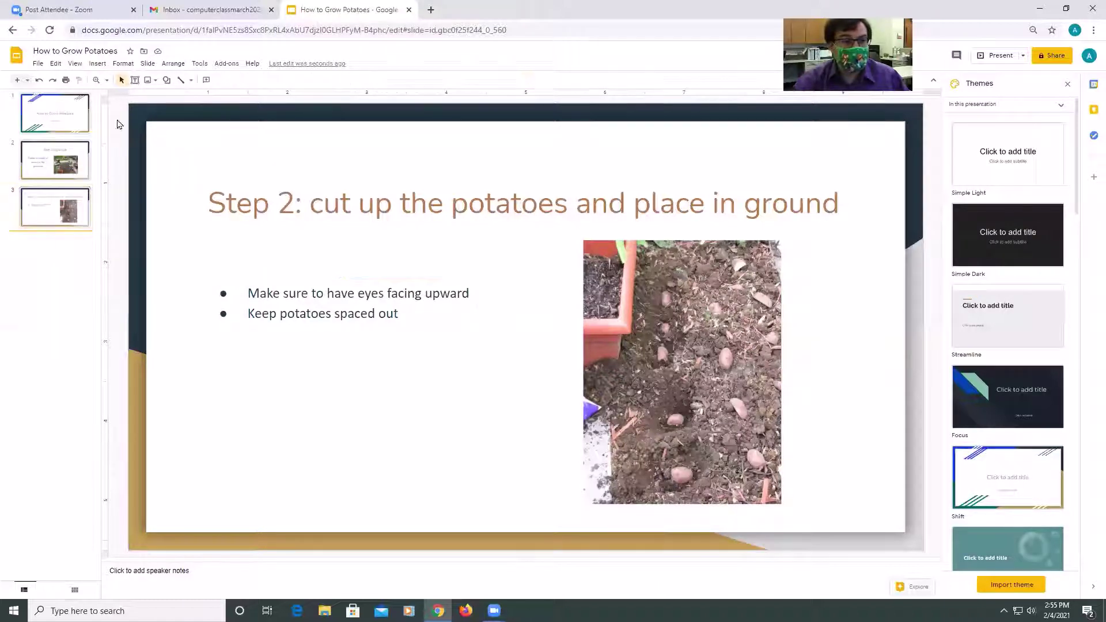
left_click(96, 63)
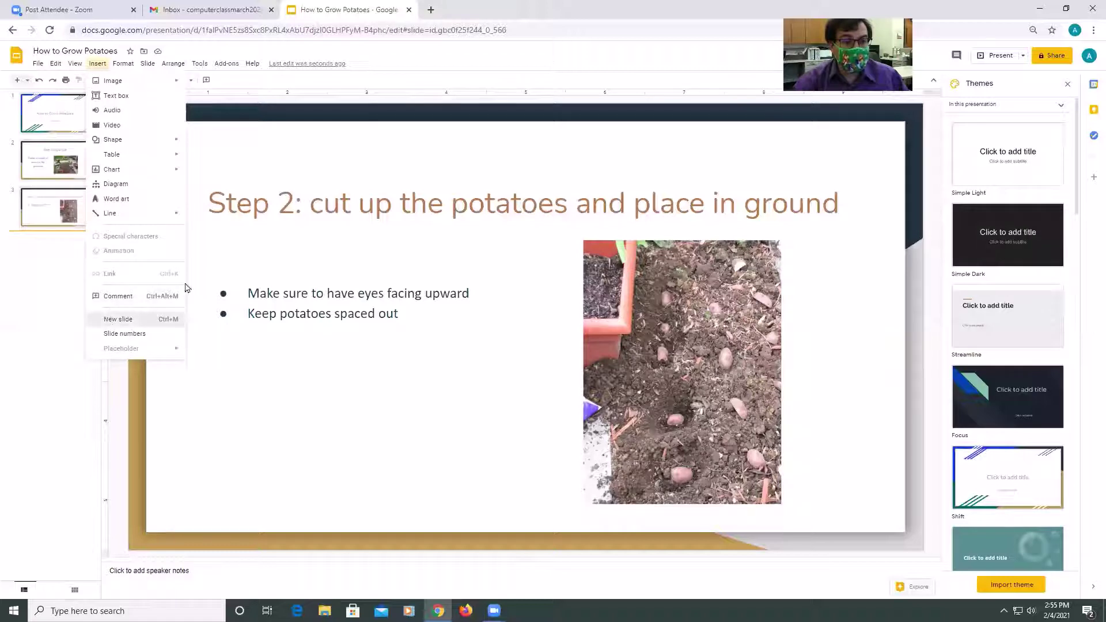
Add slide 4 titled 'Step 3: Cover all the potatoes with compost' and delete its empty body box.
left_click(115, 318)
left_click(259, 231)
type("Step 3: ")
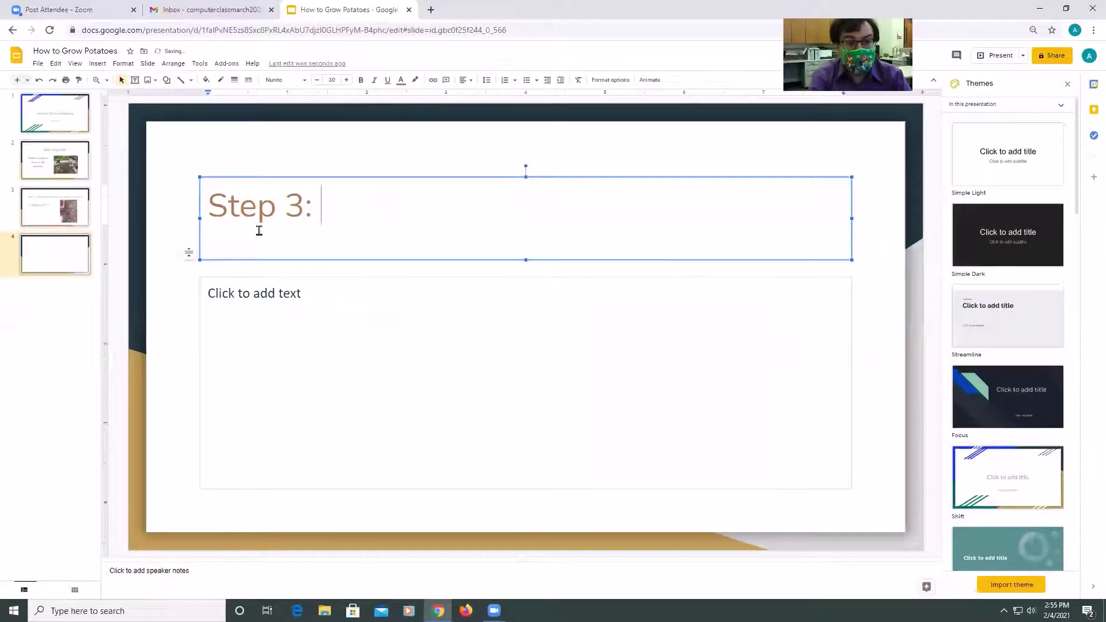
type("Cover all ")
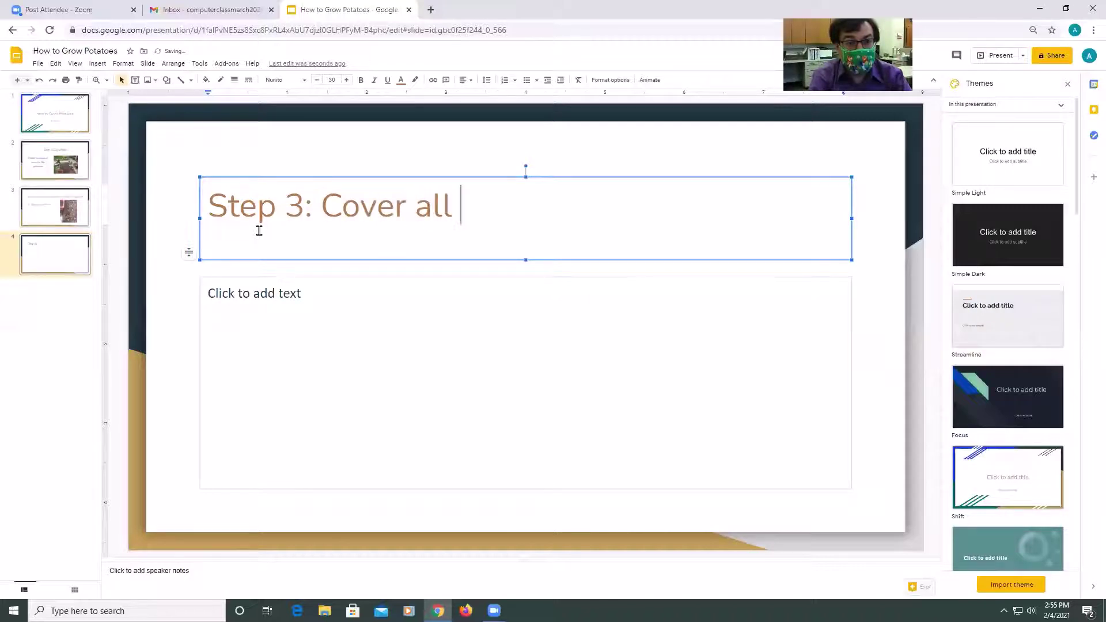
type("the potatoes wit")
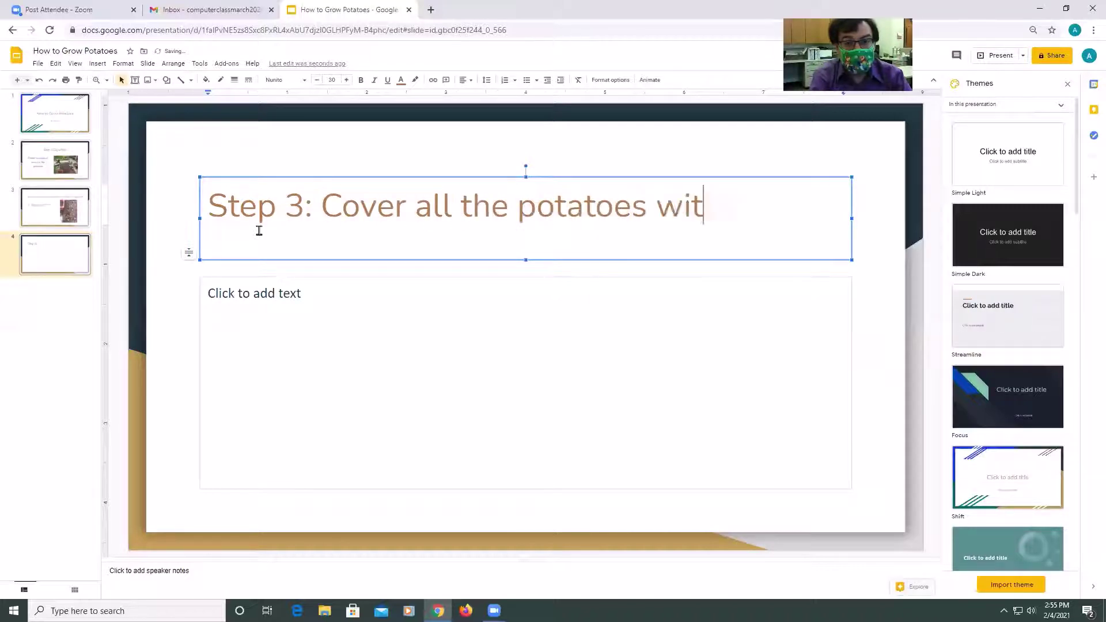
type("h compost")
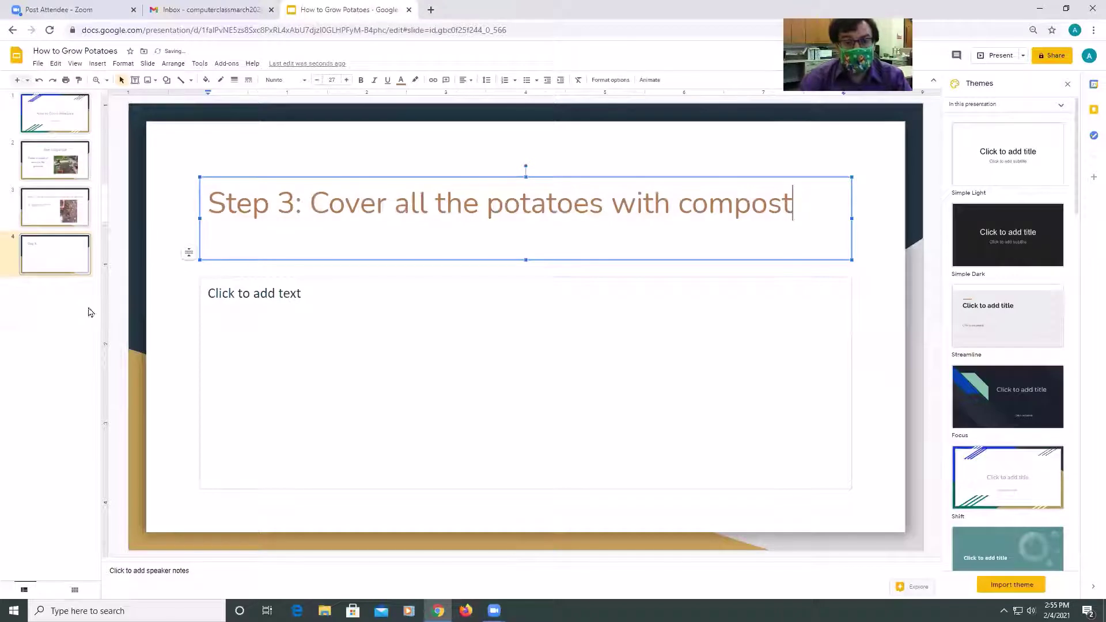
left_click(221, 294)
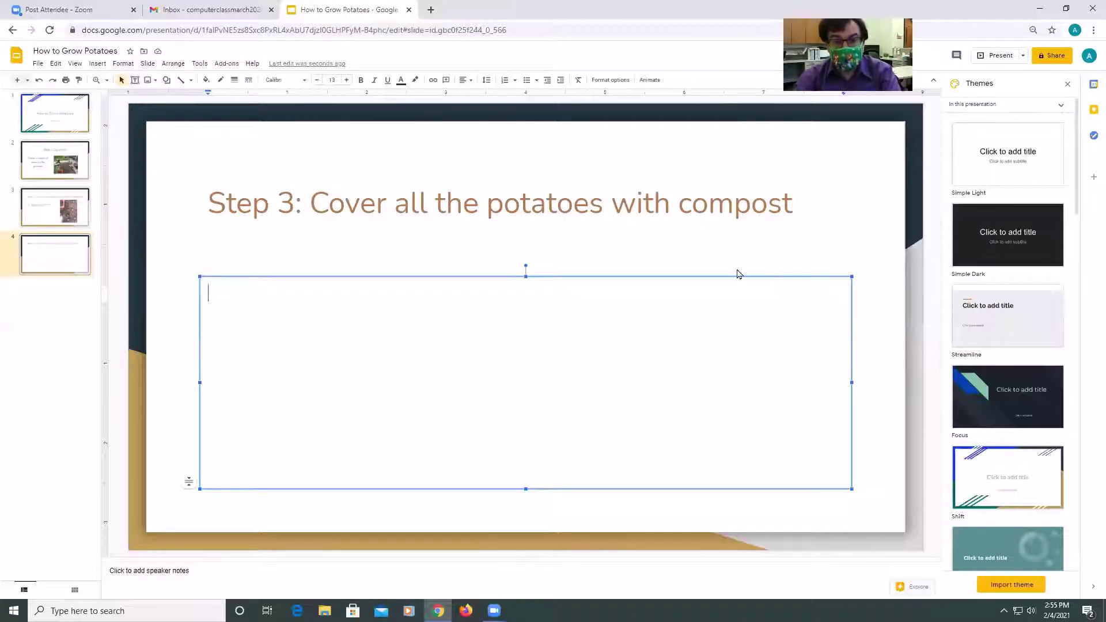
left_click(733, 277)
key("Delete")
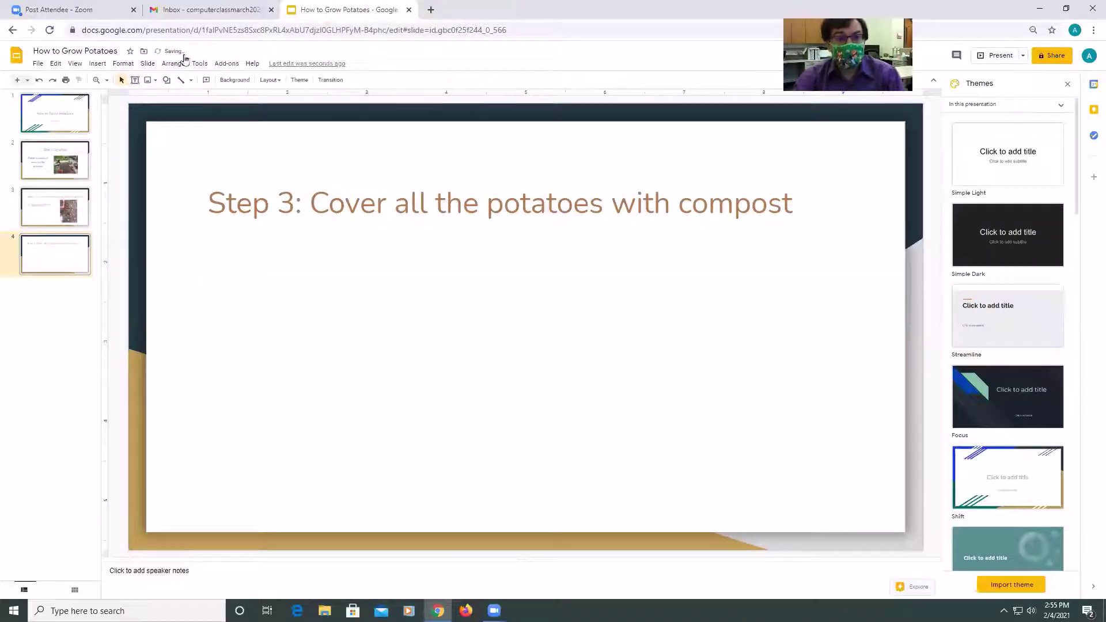
Upload garden photo IMG_6259 and move it left, below the title.
left_click(98, 63)
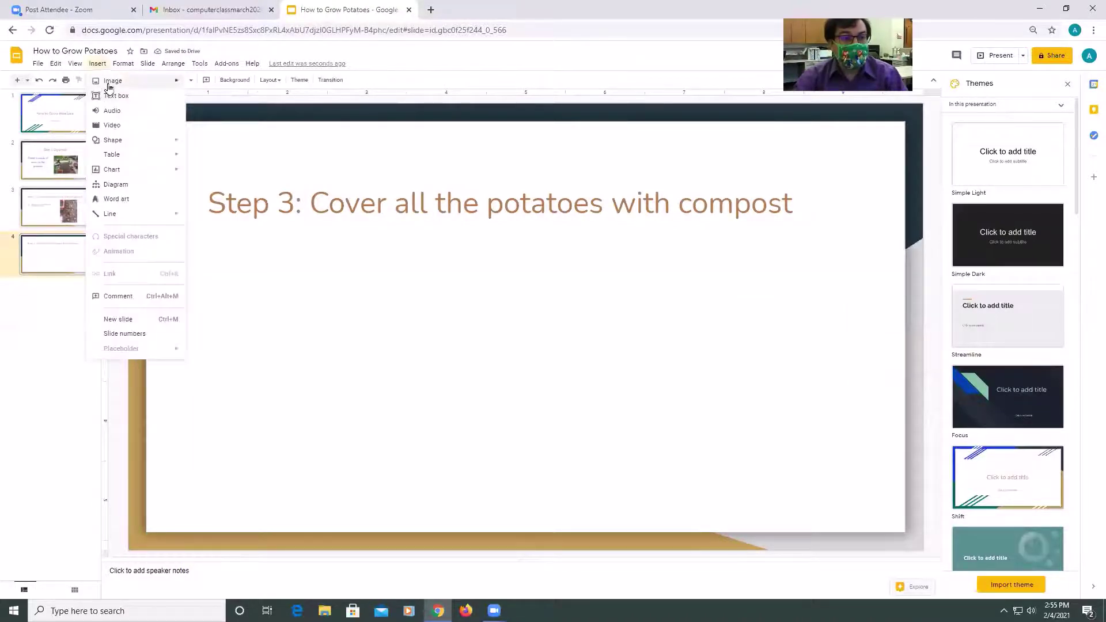
mouse_move(113, 81)
left_click(218, 85)
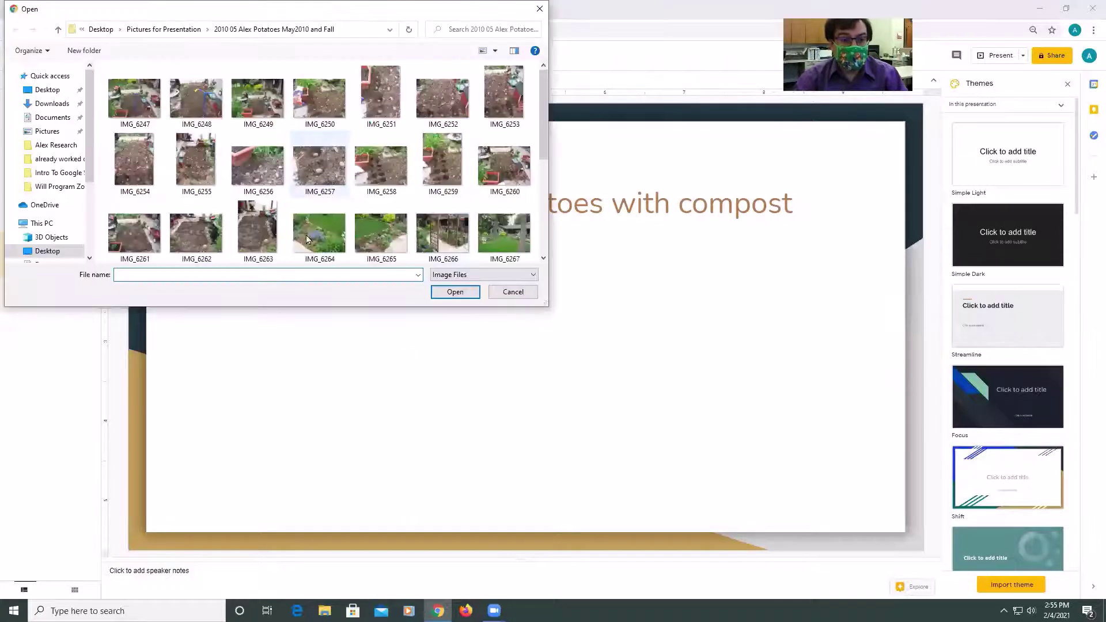
double_click(441, 171)
left_click_drag(296, 344, 416, 314)
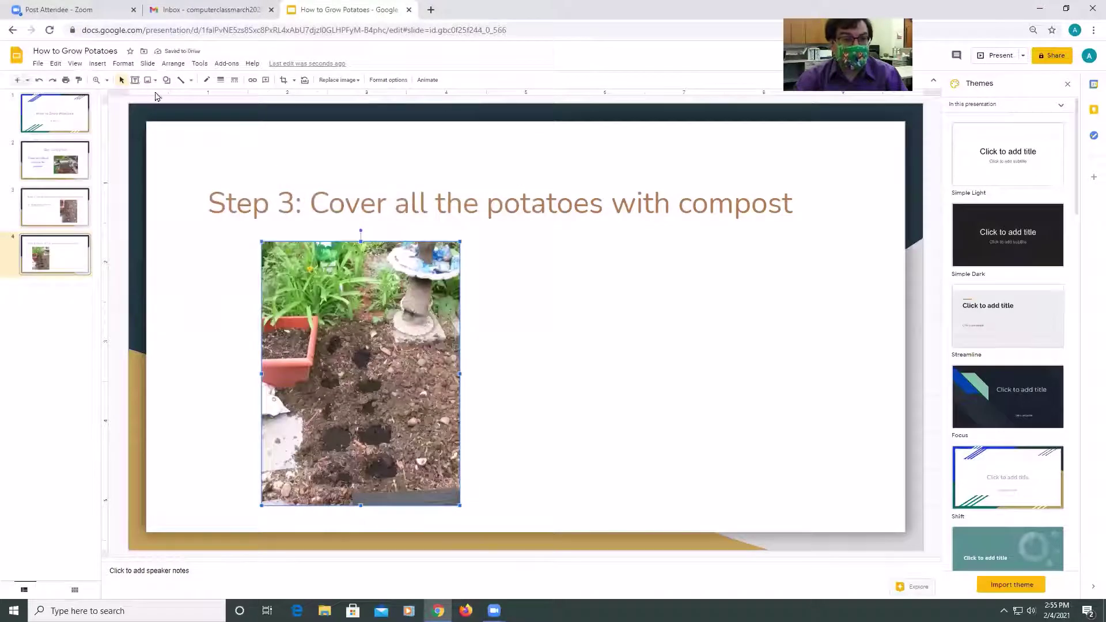
Draw a cloud callout overlapping the photo's right side, its tail pointing onto the photo.
left_click(98, 64)
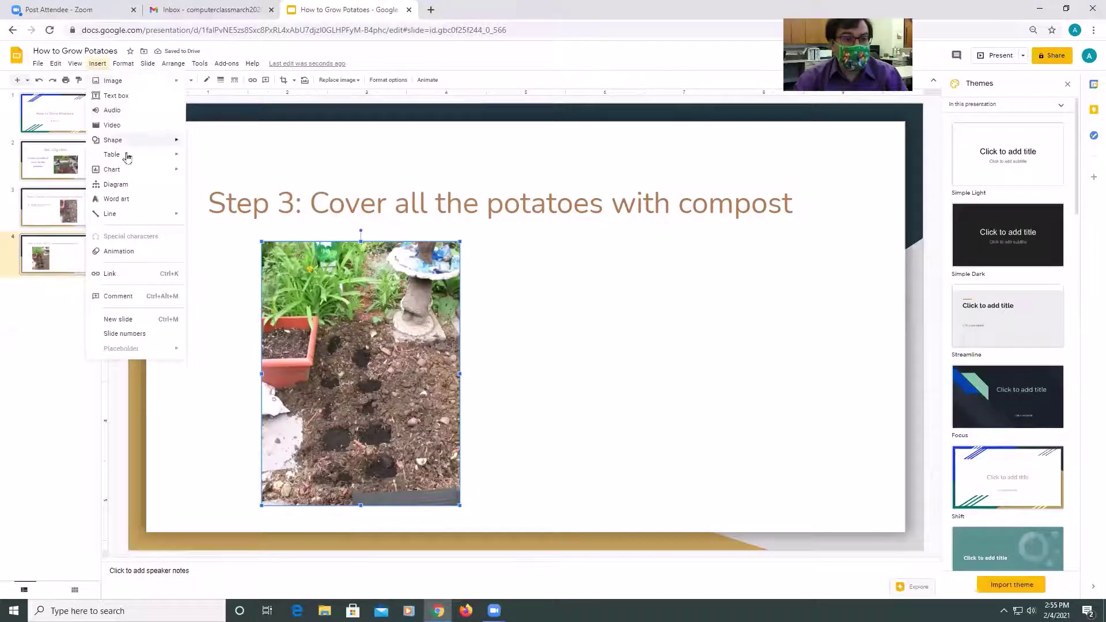
mouse_move(131, 146)
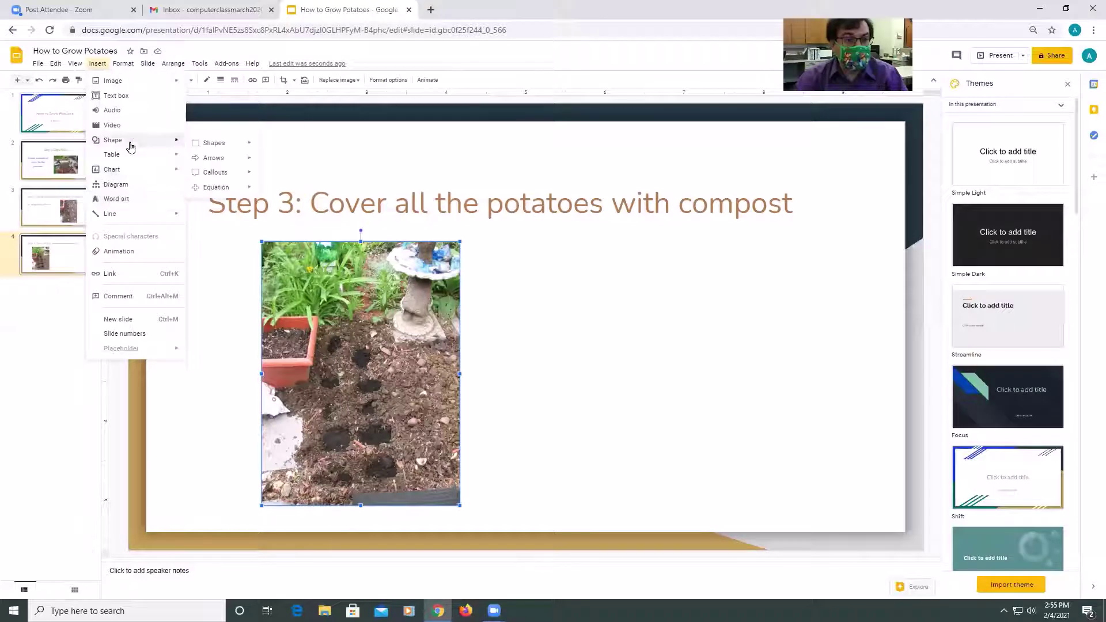
mouse_move(214, 145)
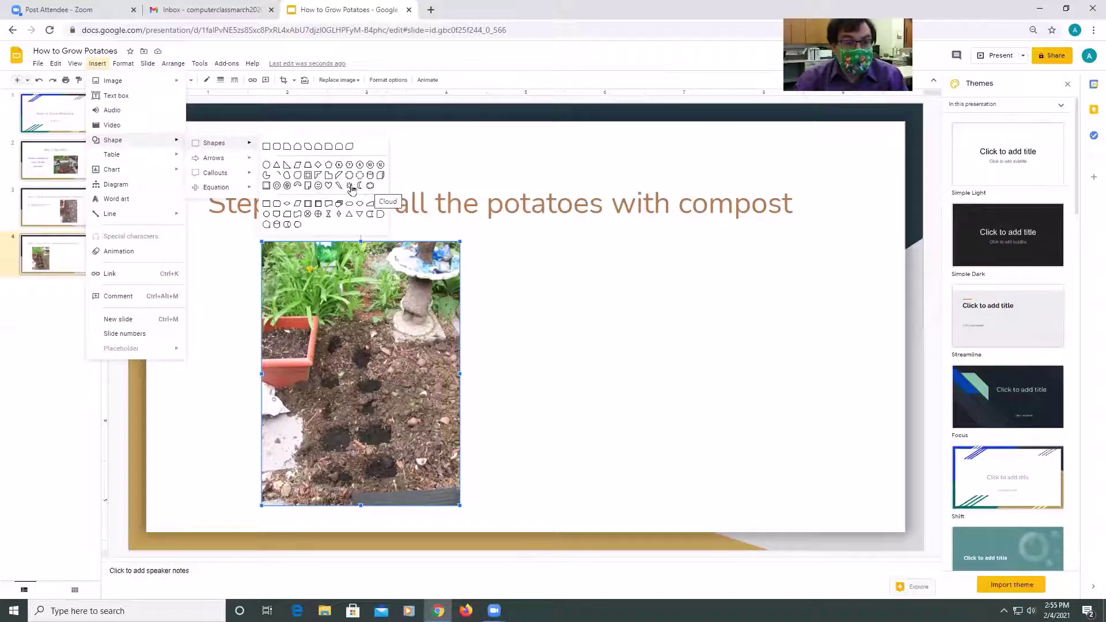
mouse_move(237, 178)
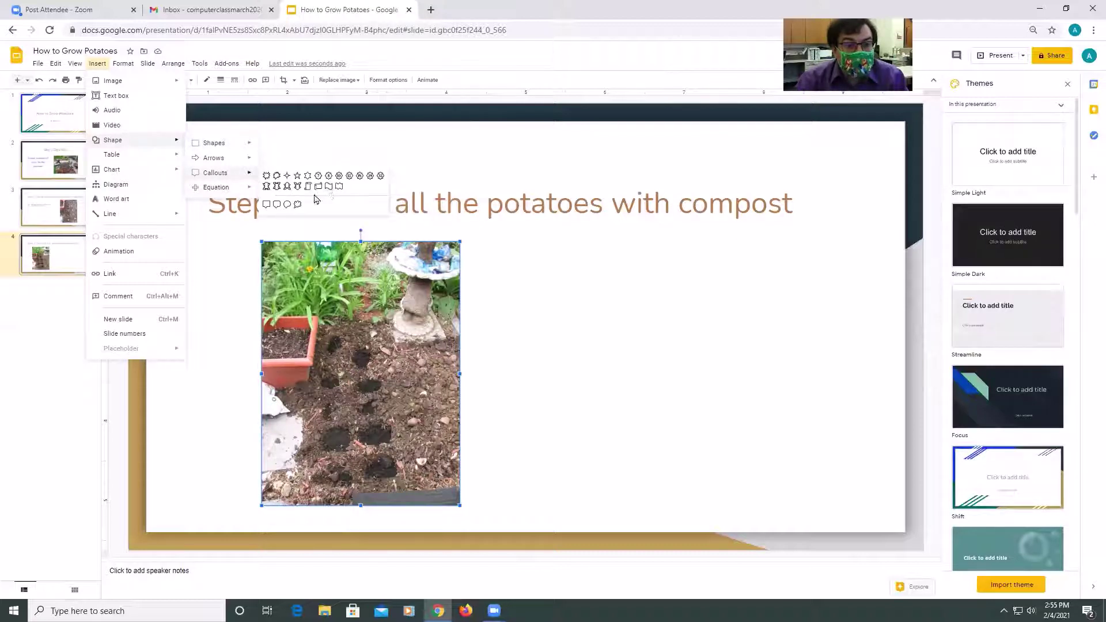
left_click(298, 204)
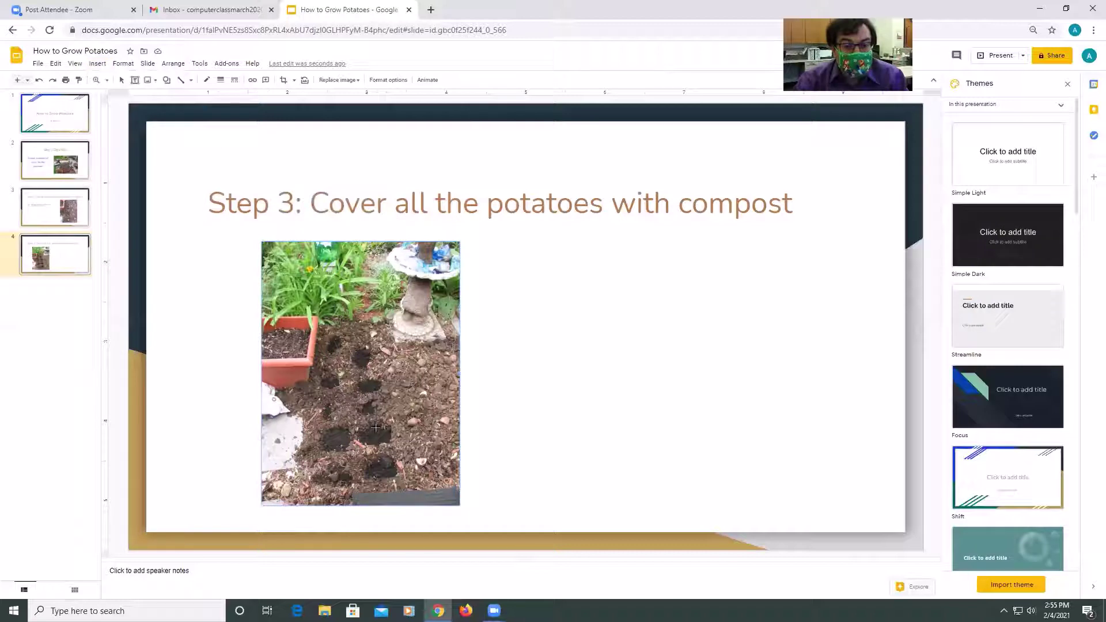
left_click_drag(375, 427, 625, 283)
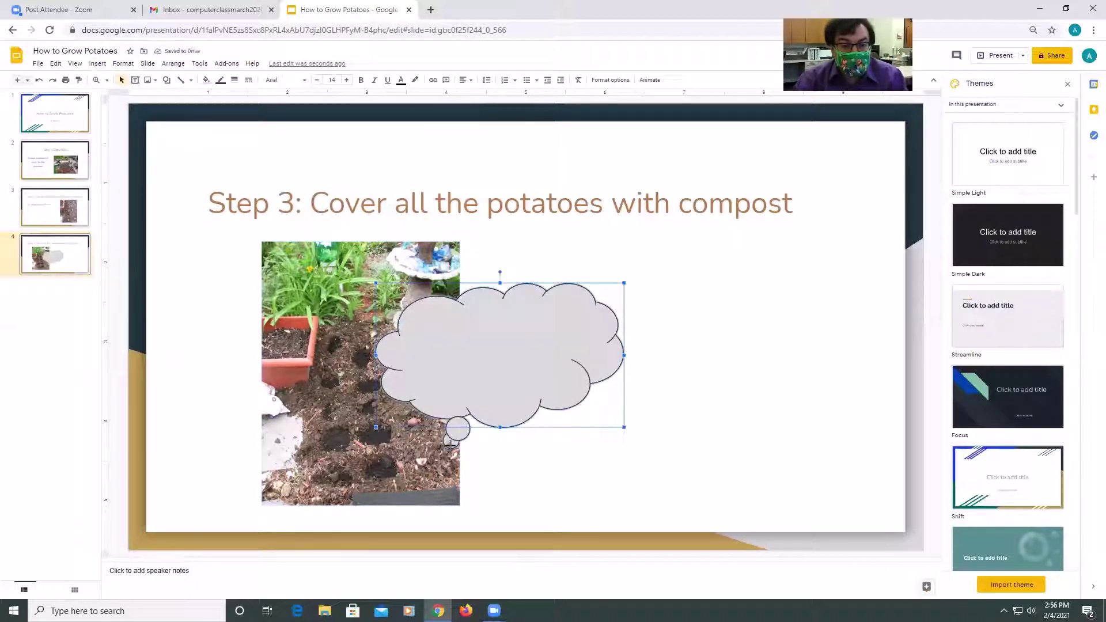
left_click_drag(383, 438, 379, 437)
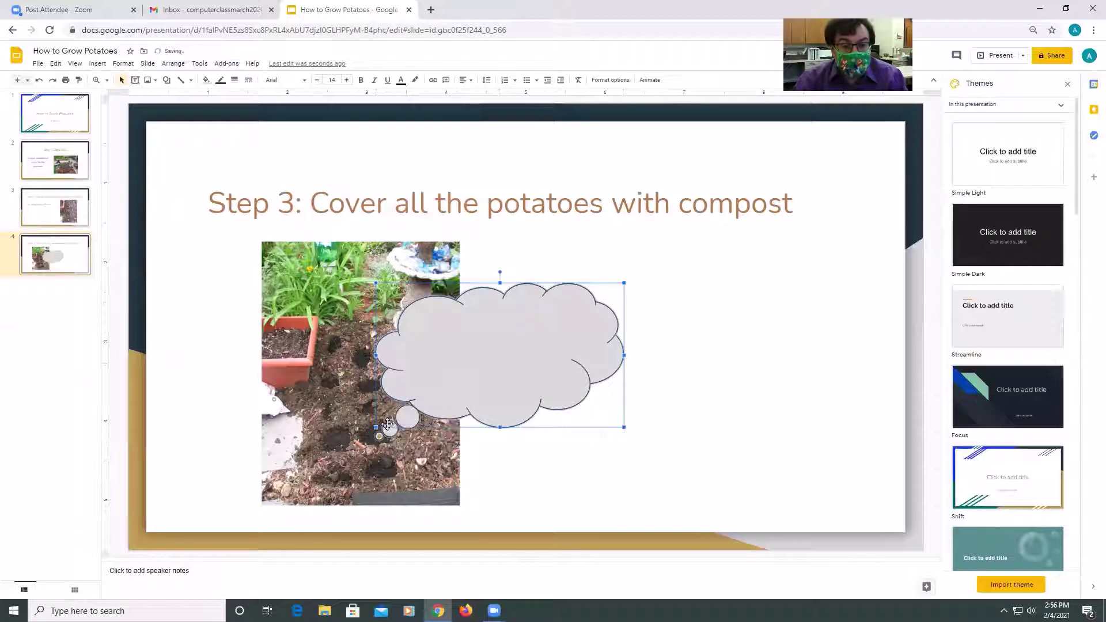
Write 'Mushroom Compost' and 'to cover potatoes' on two lines inside the cloud.
type("Mushroom Com")
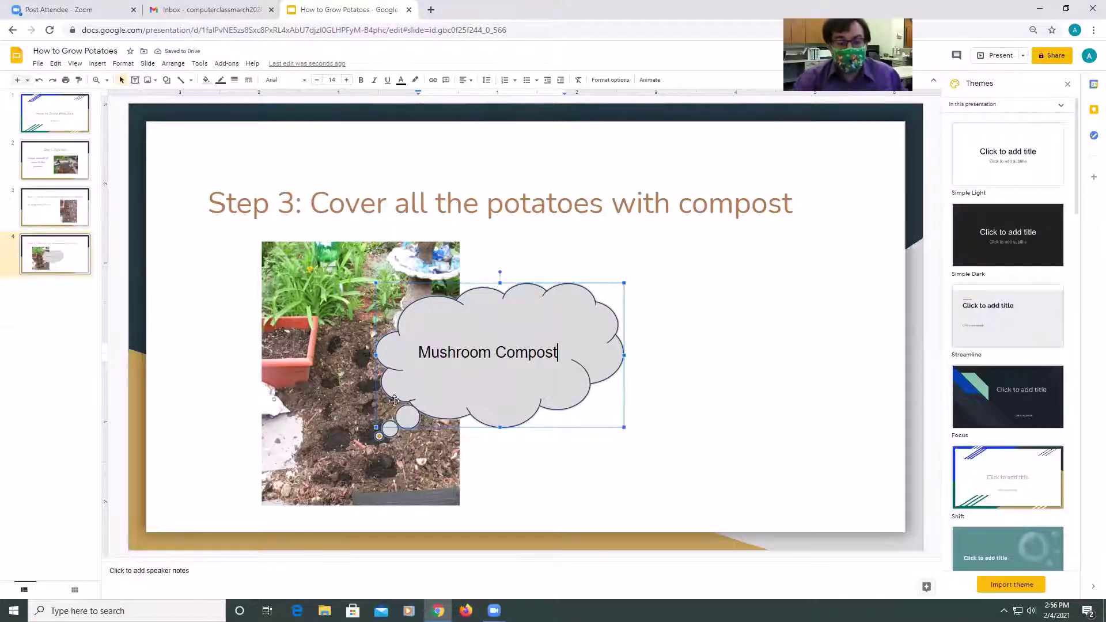
type("post")
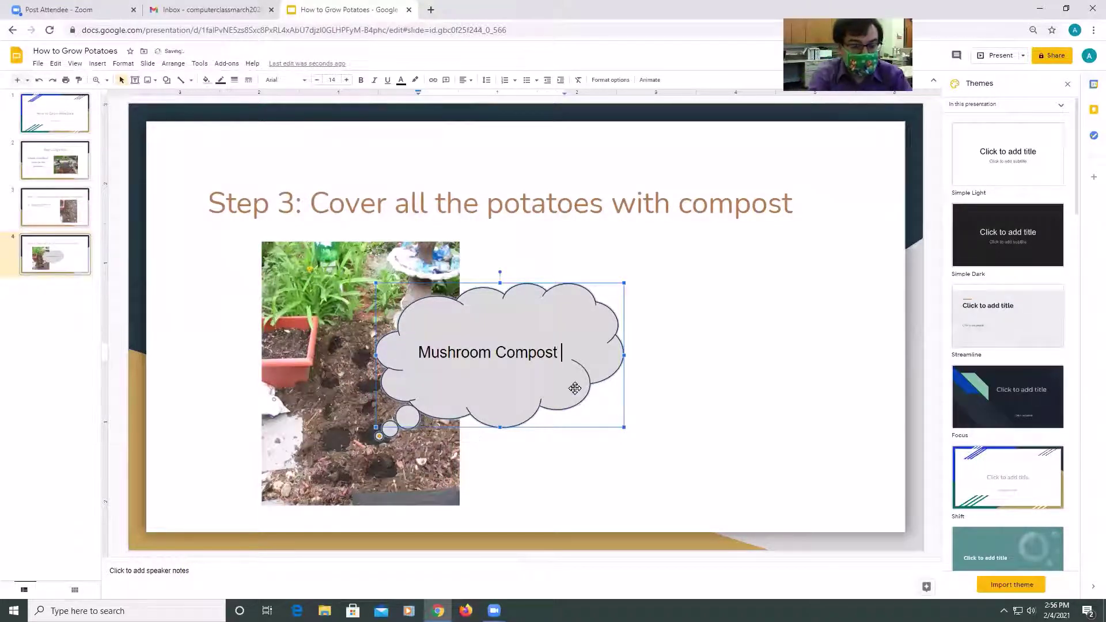
key("Return")
type("ti")
key("BackSpace")
key("BackSpace")
type("o cover po")
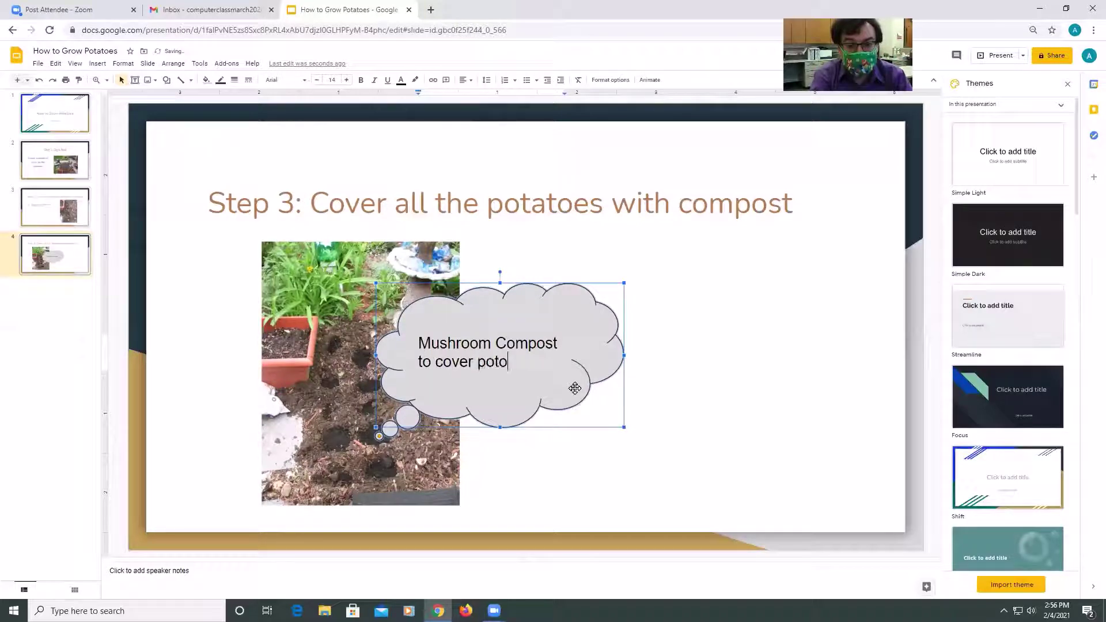
type("to")
key("BackSpace")
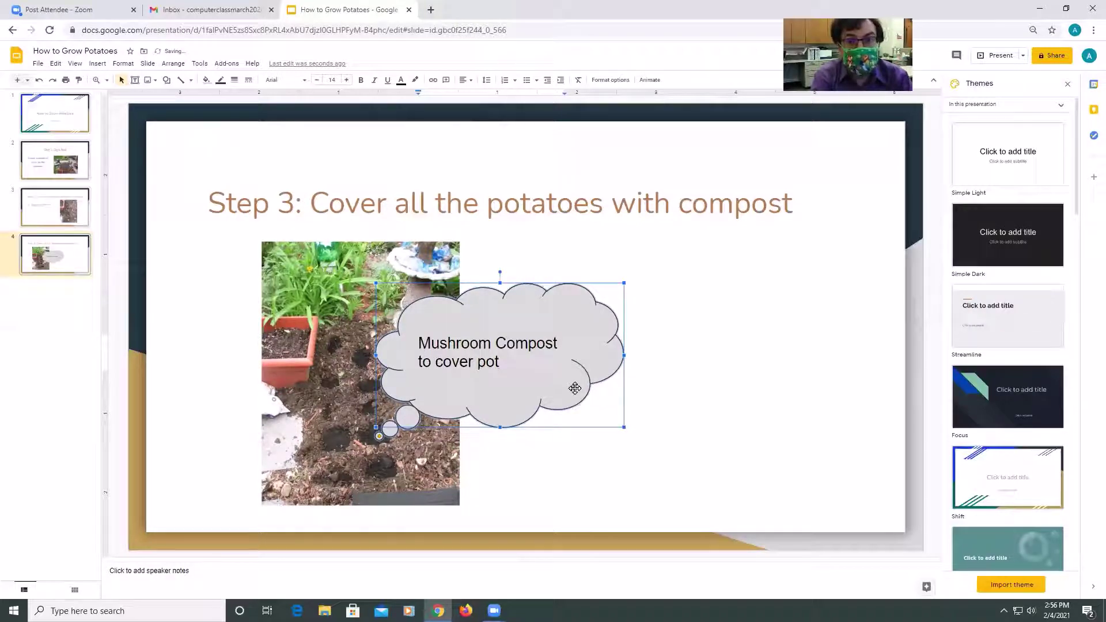
type("atoes")
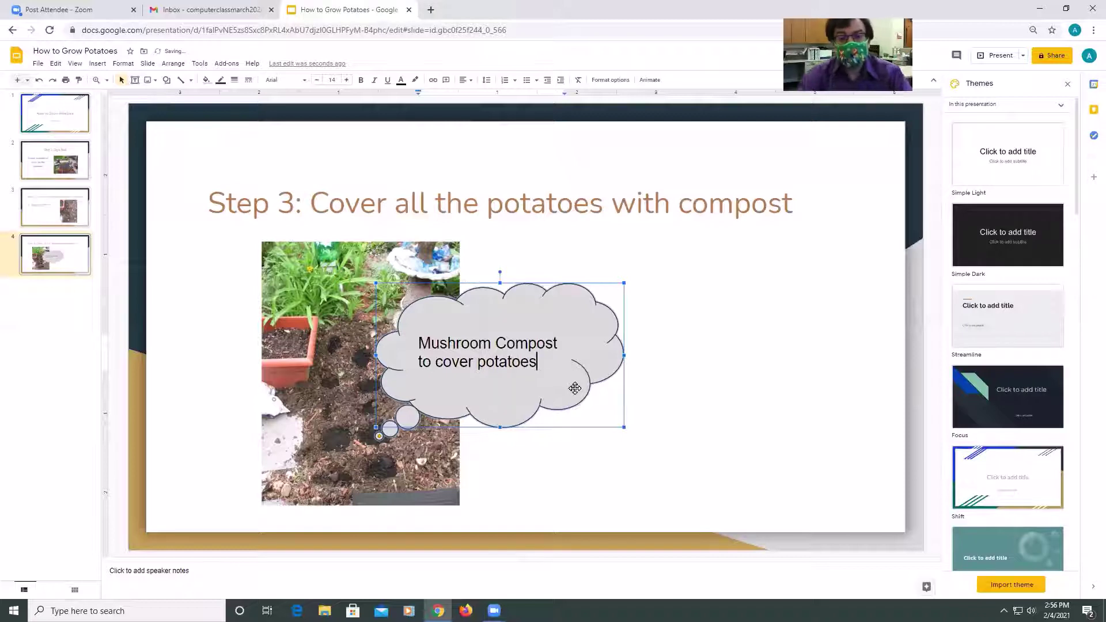
left_click(638, 346)
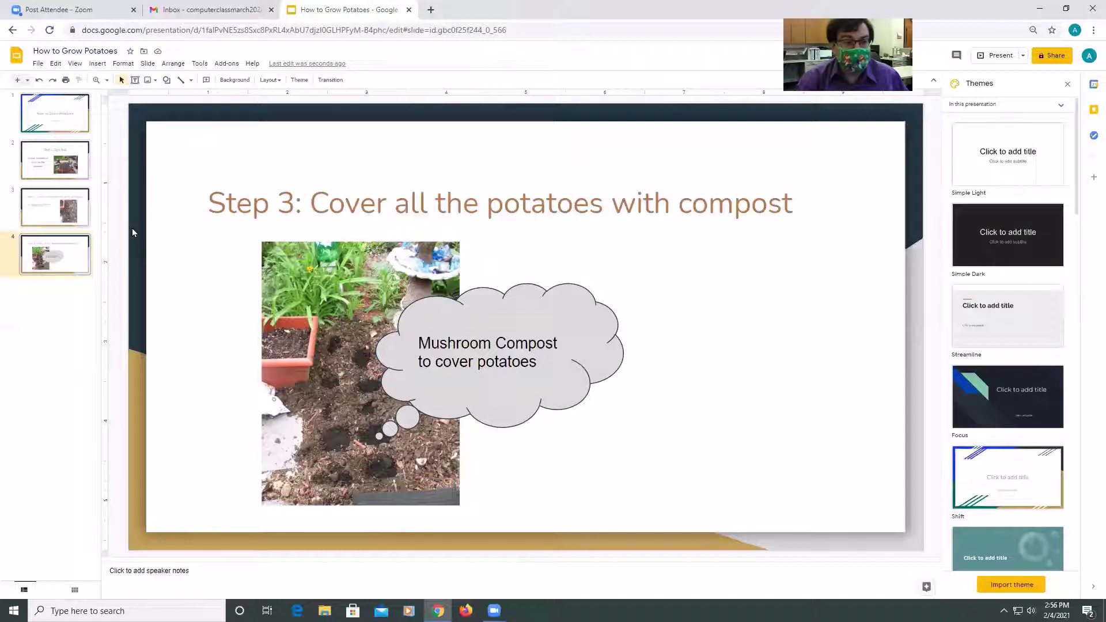
left_click(66, 284)
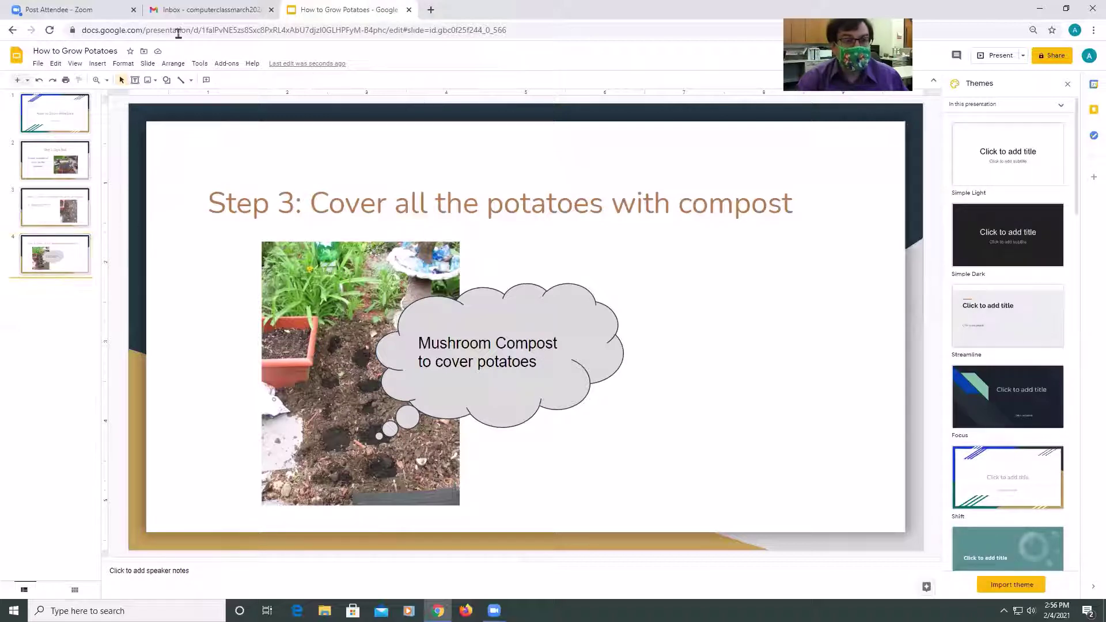
Add slide 5 titled 'Step 4: Let grow for a couple of months'.
left_click(99, 64)
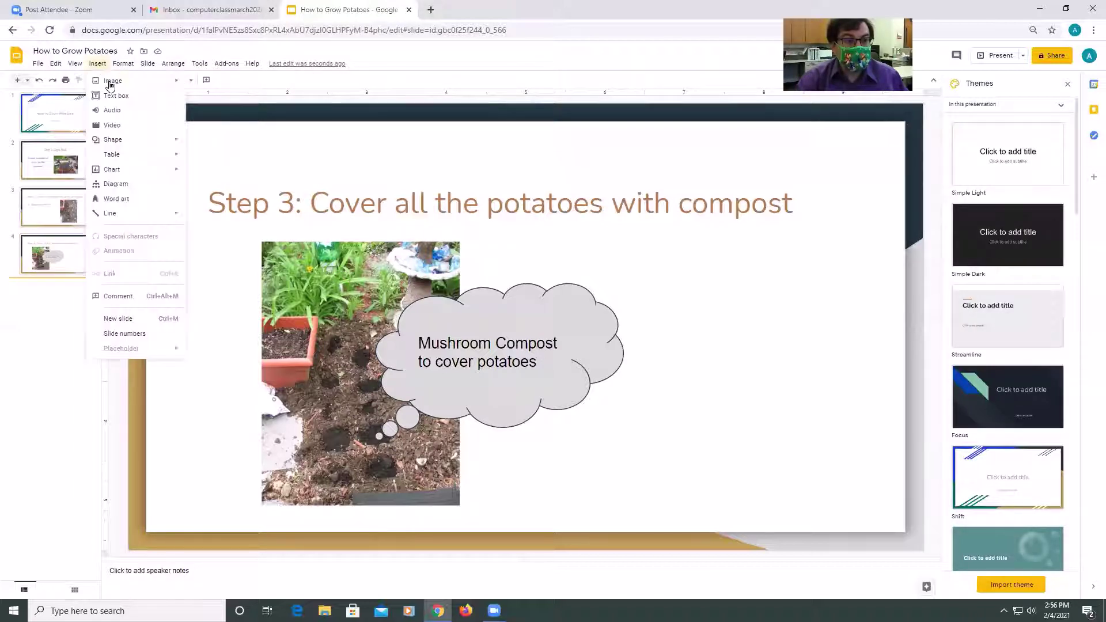
mouse_move(111, 82)
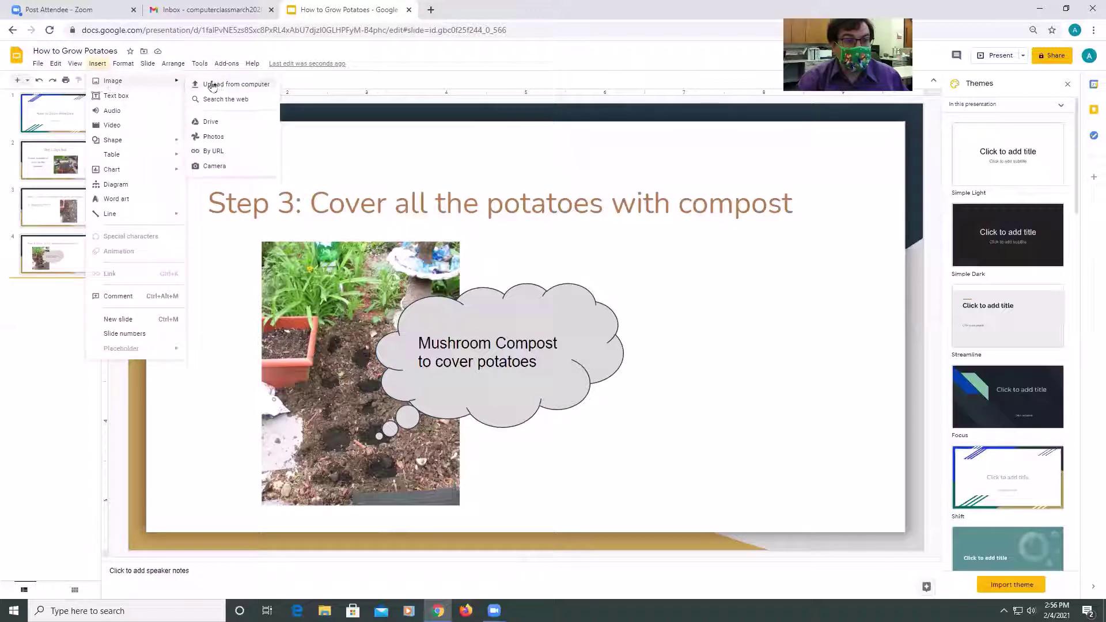
left_click(137, 318)
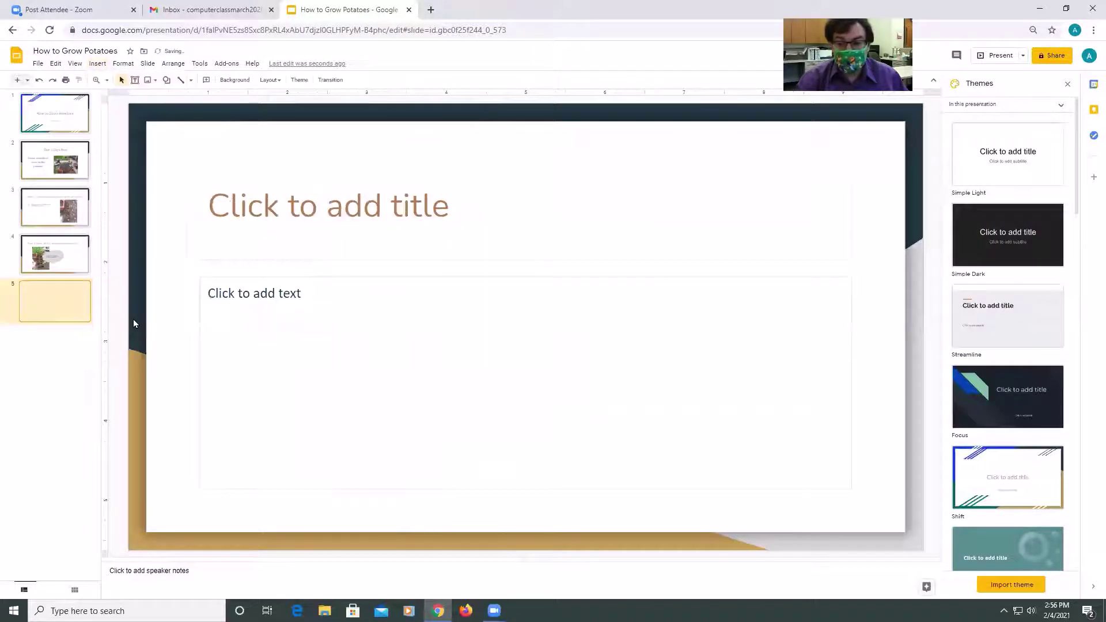
left_click(306, 229)
type("Step ")
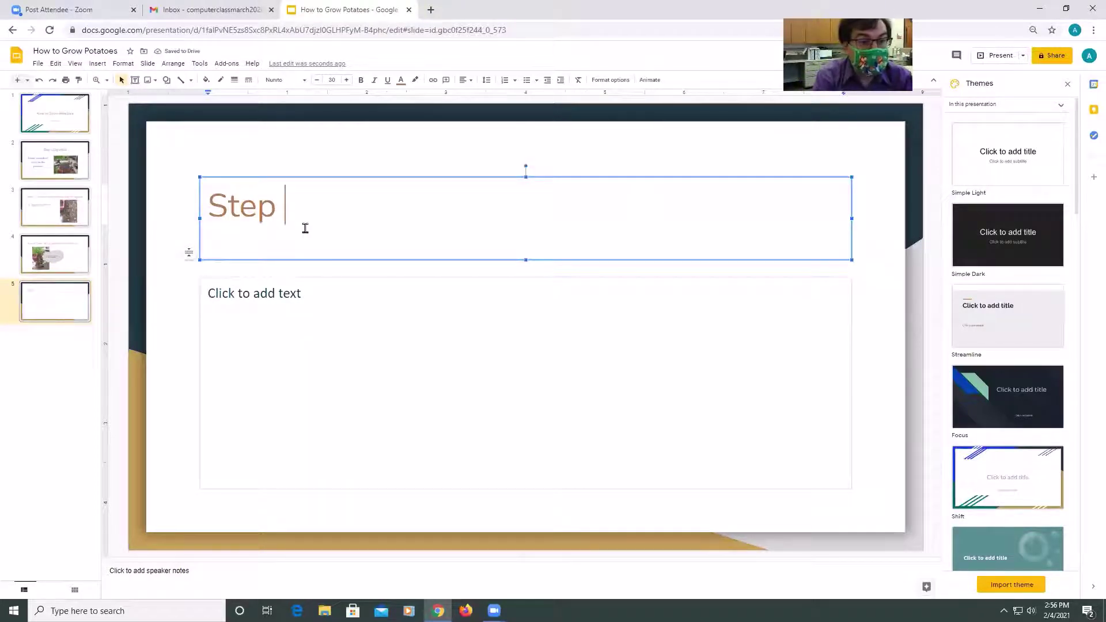
type("4: Let g")
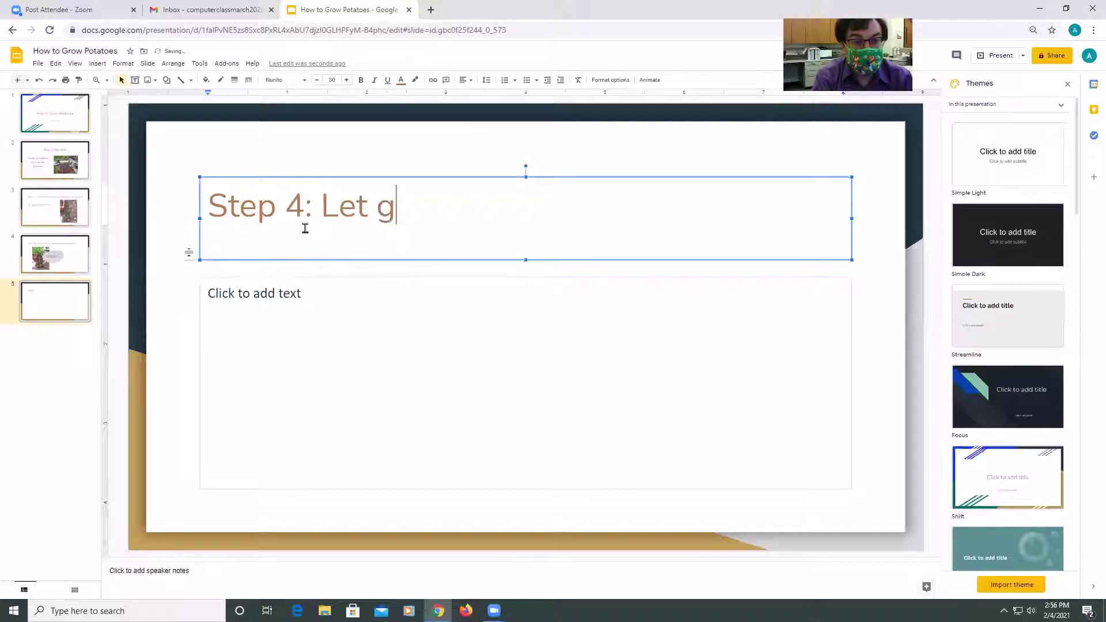
type("row for a coup")
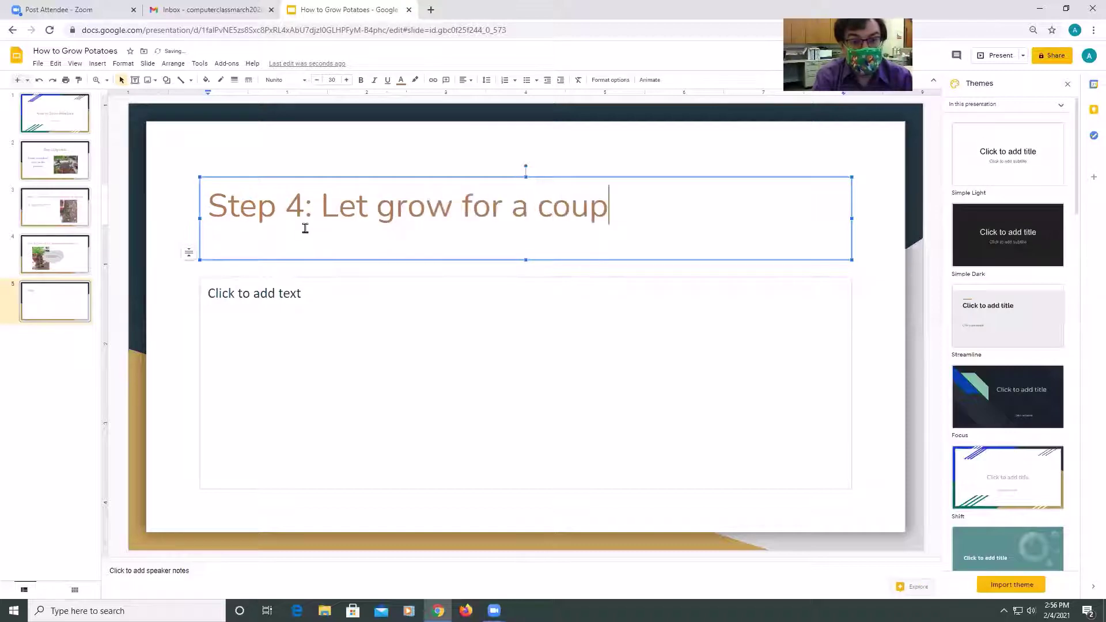
type("le of months")
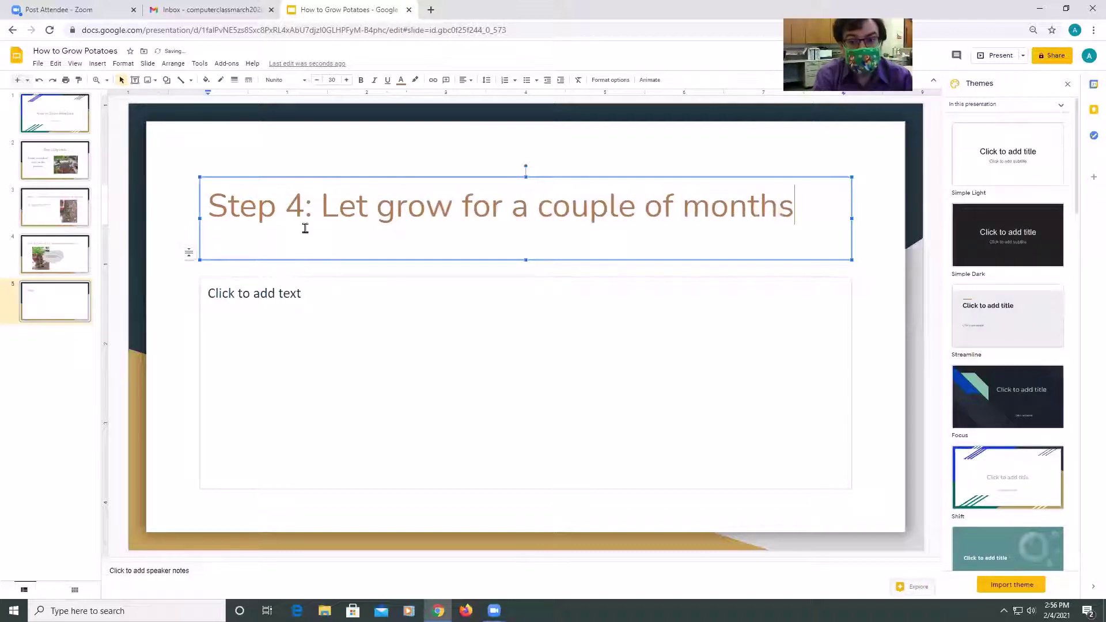
Write 'When do I start to harvest?' and the wait-until-plants-dry-up, dig-under-ground answer in the body.
left_click(219, 301)
type("When")
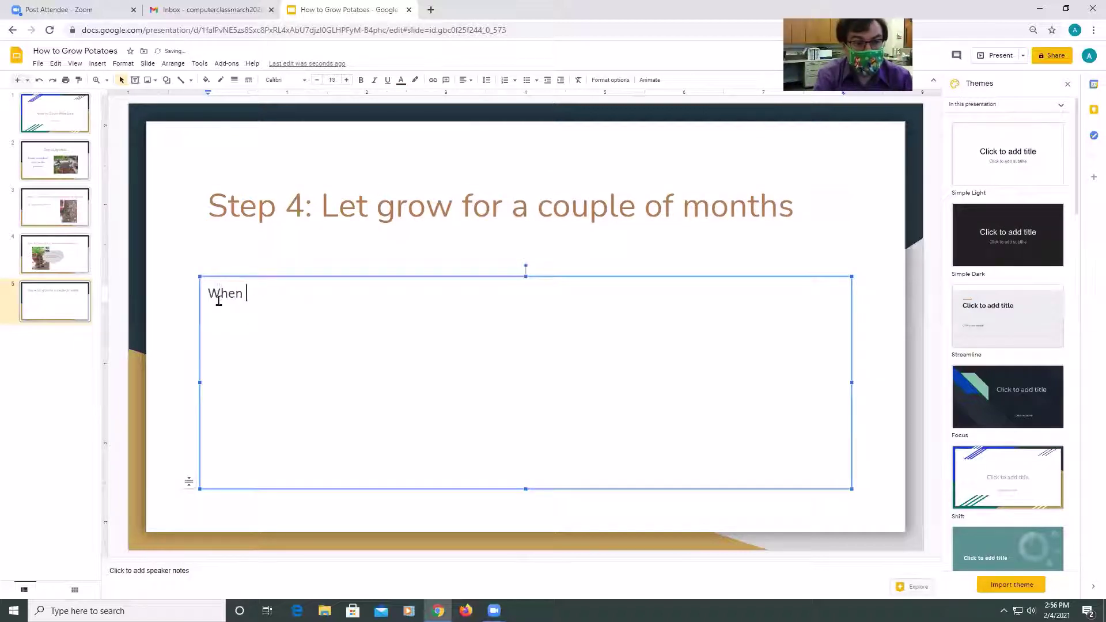
type(" do I start to harvest")
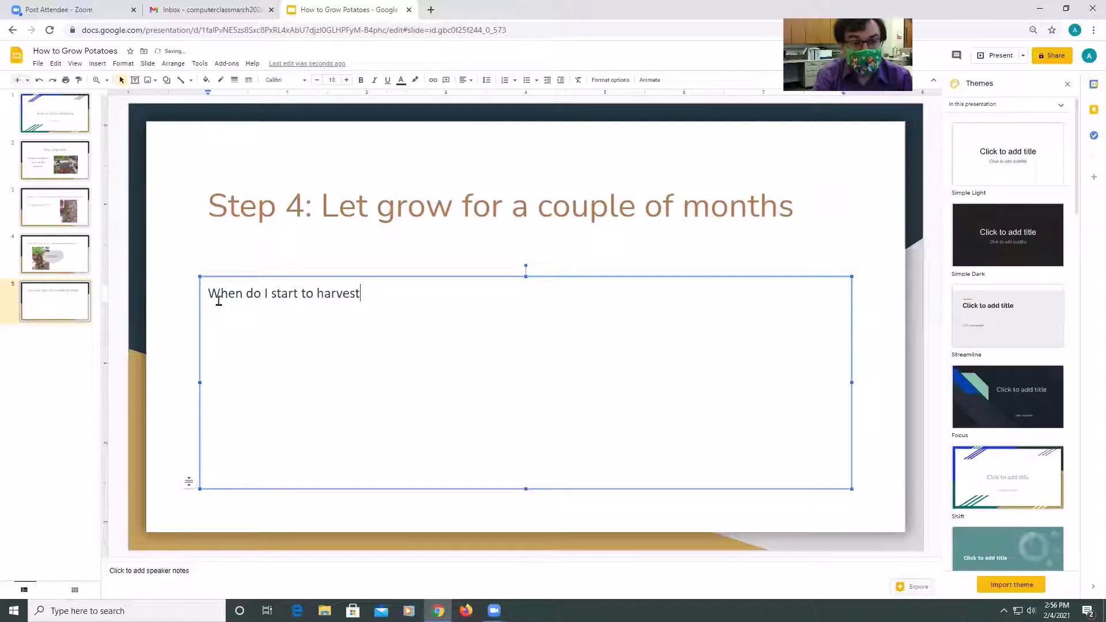
type("?  HY")
key("BackSpace")
type("You will want to wait until teh ")
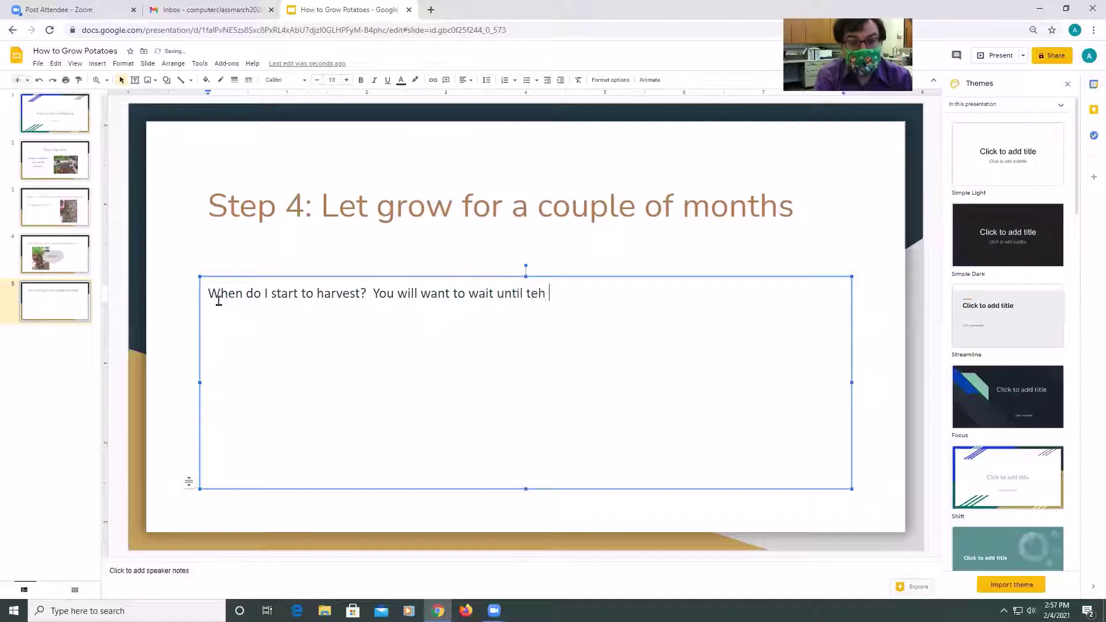
key("BackSpace")
key("BackSpace")
key("BackSpace")
type("he plants dry up")
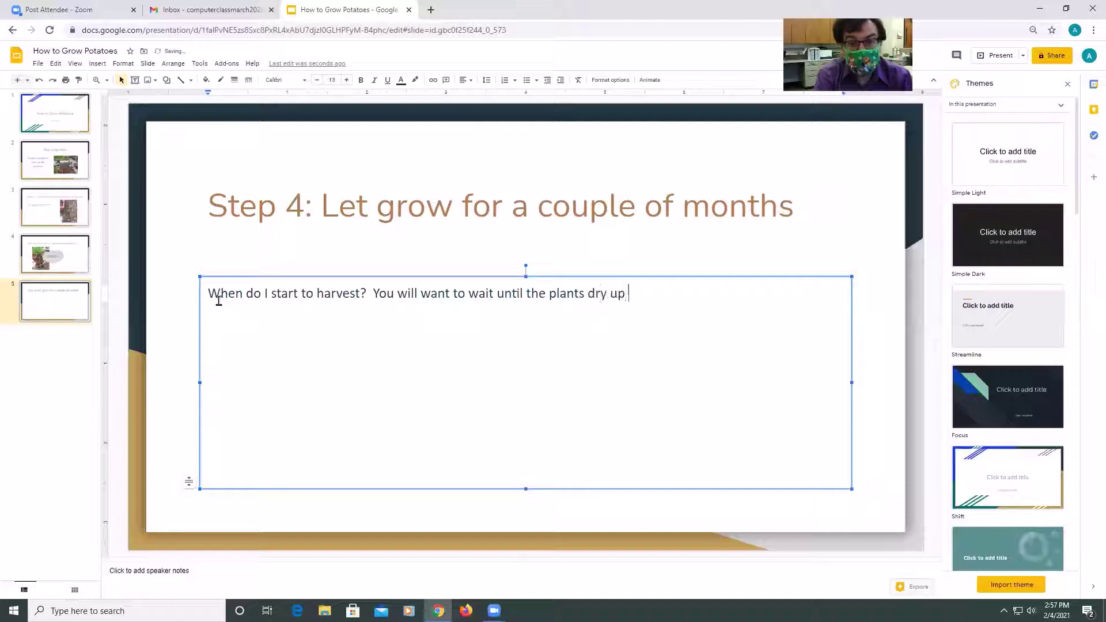
type(" and")
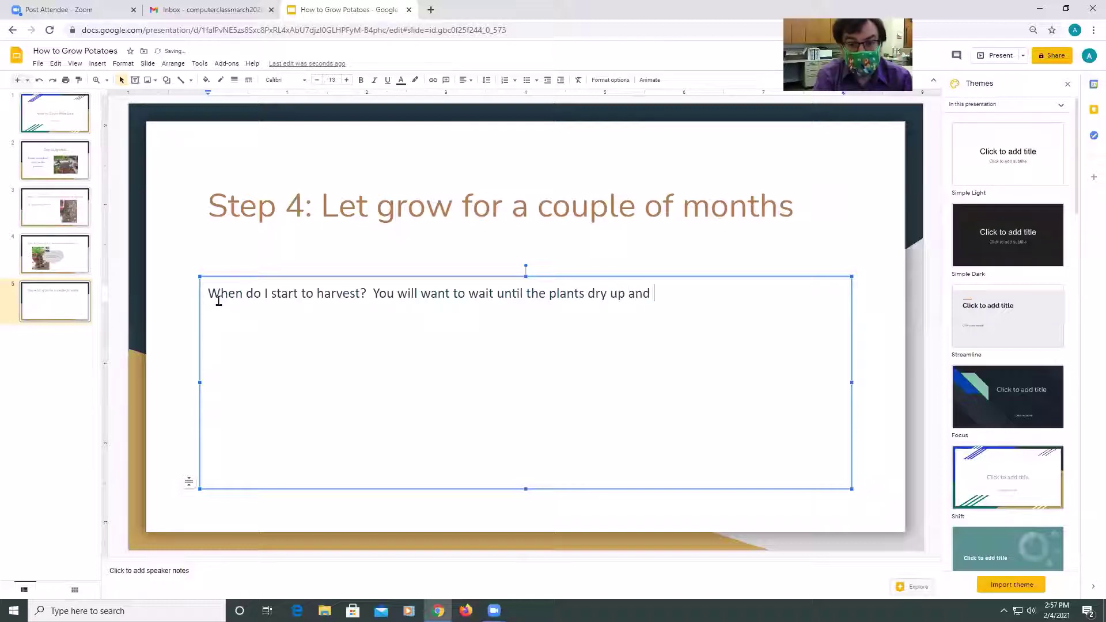
type(" then you can star")
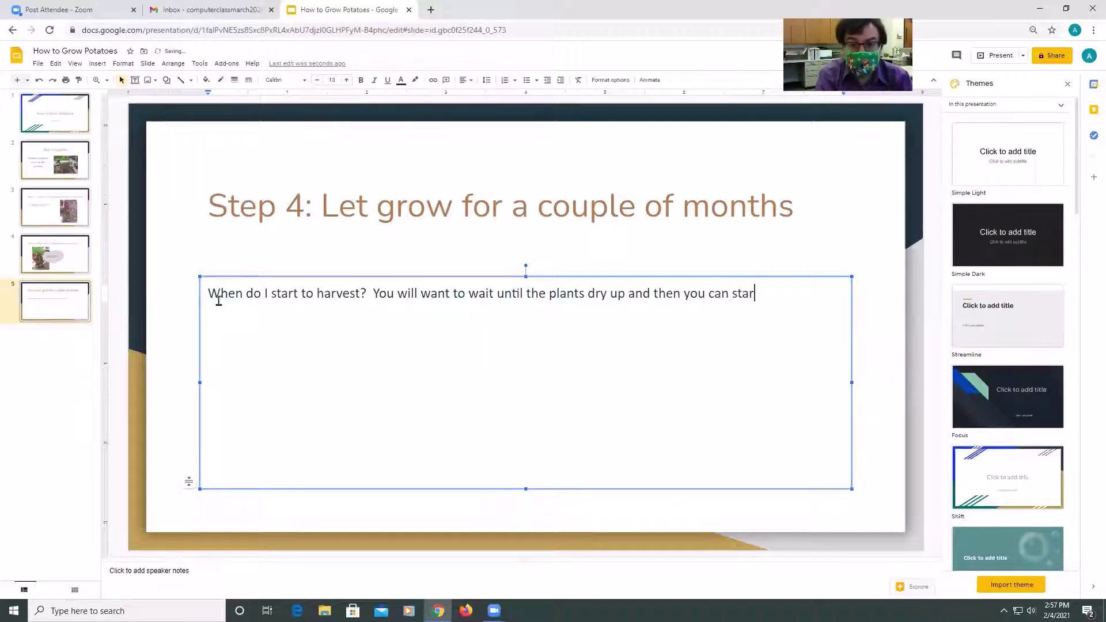
type("t to dig under groun")
type("d.")
key("Return")
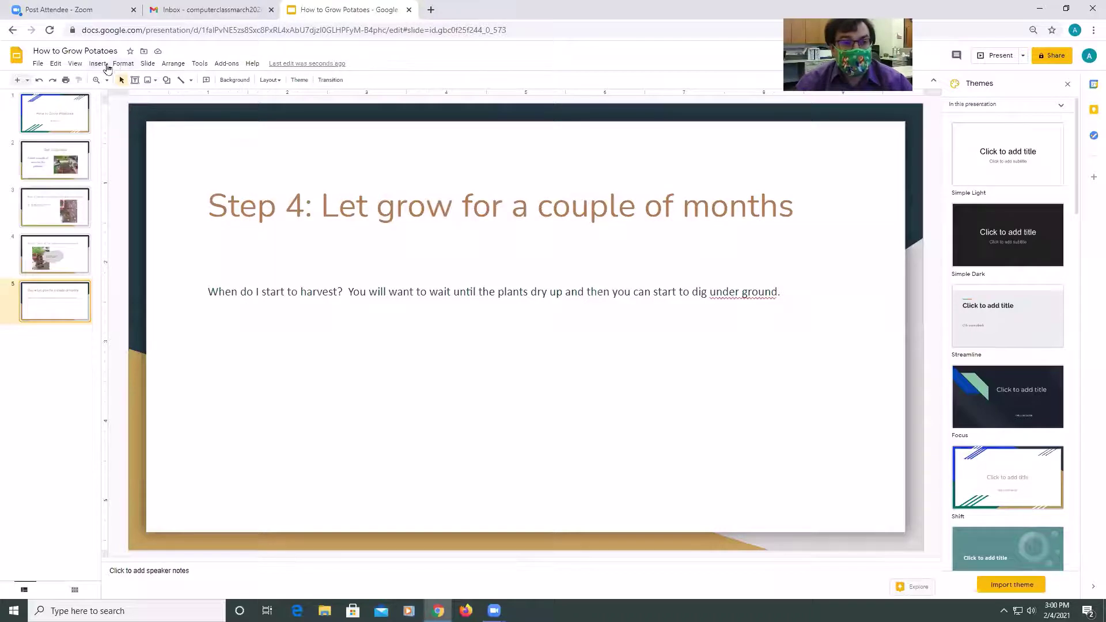
left_click(98, 63)
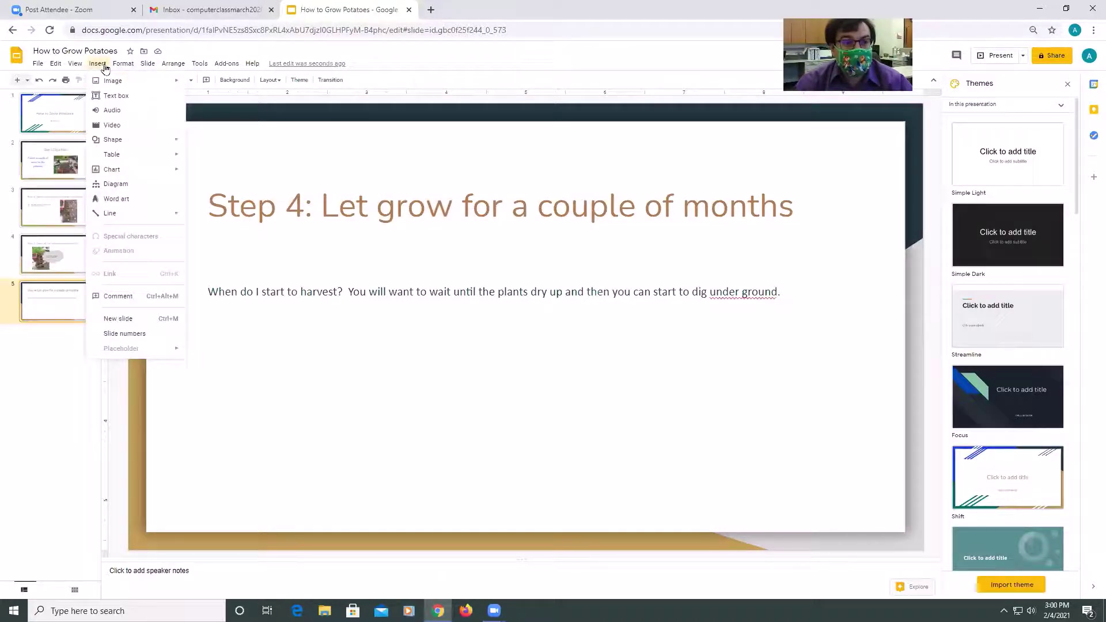
Insert a web-search photo of dug potatoes with a shovel at the slide's lower right.
mouse_move(116, 81)
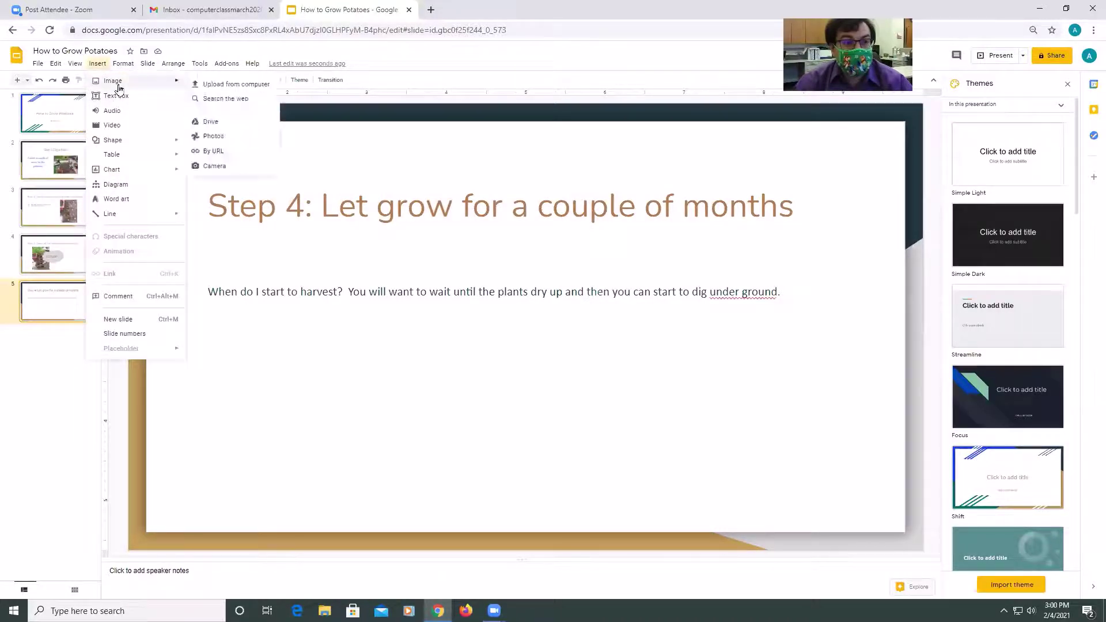
left_click(230, 99)
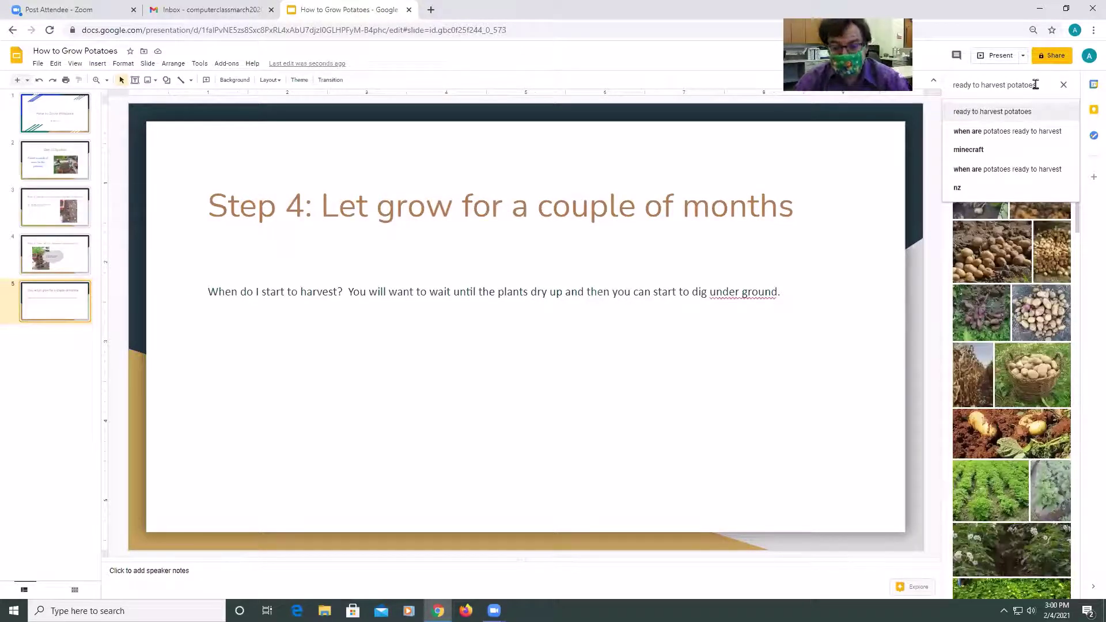
key("Return")
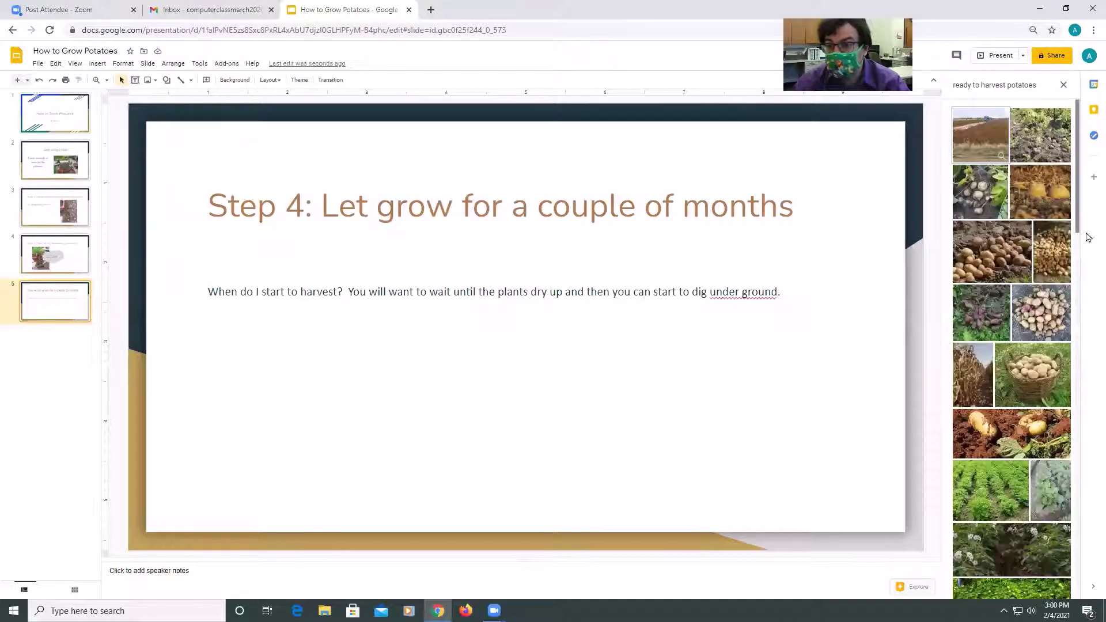
left_click(1046, 147)
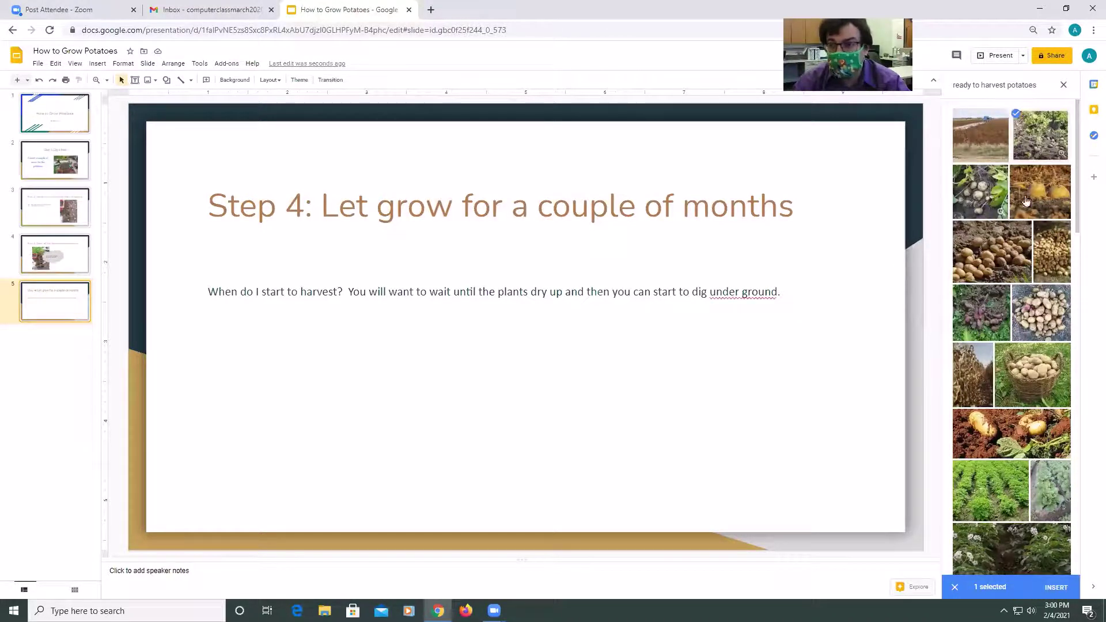
left_click(1055, 587)
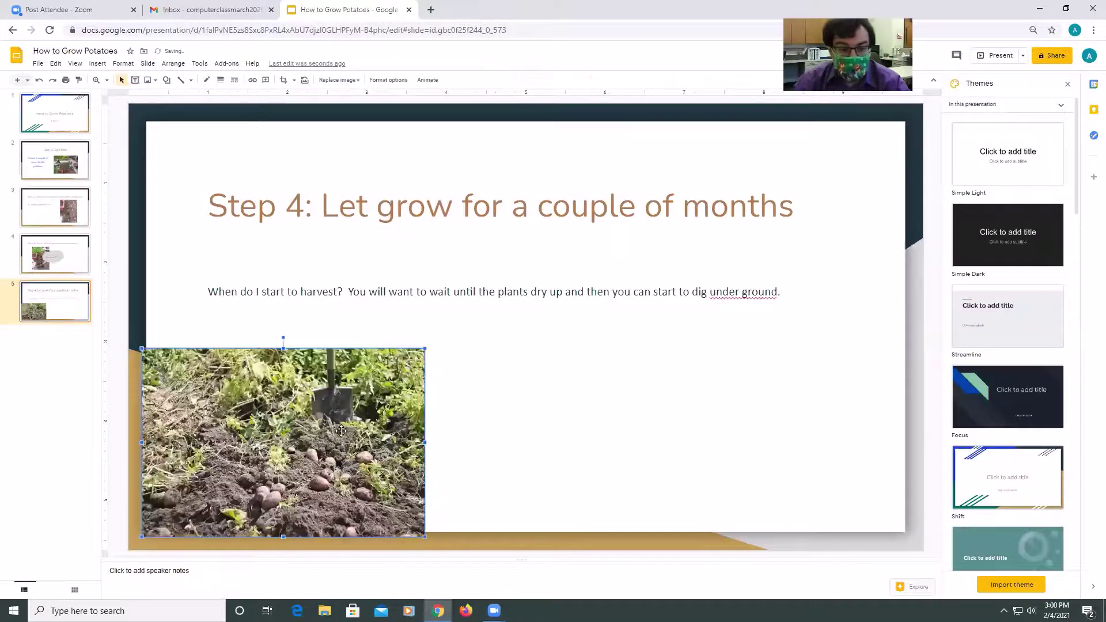
left_click_drag(344, 429, 764, 431)
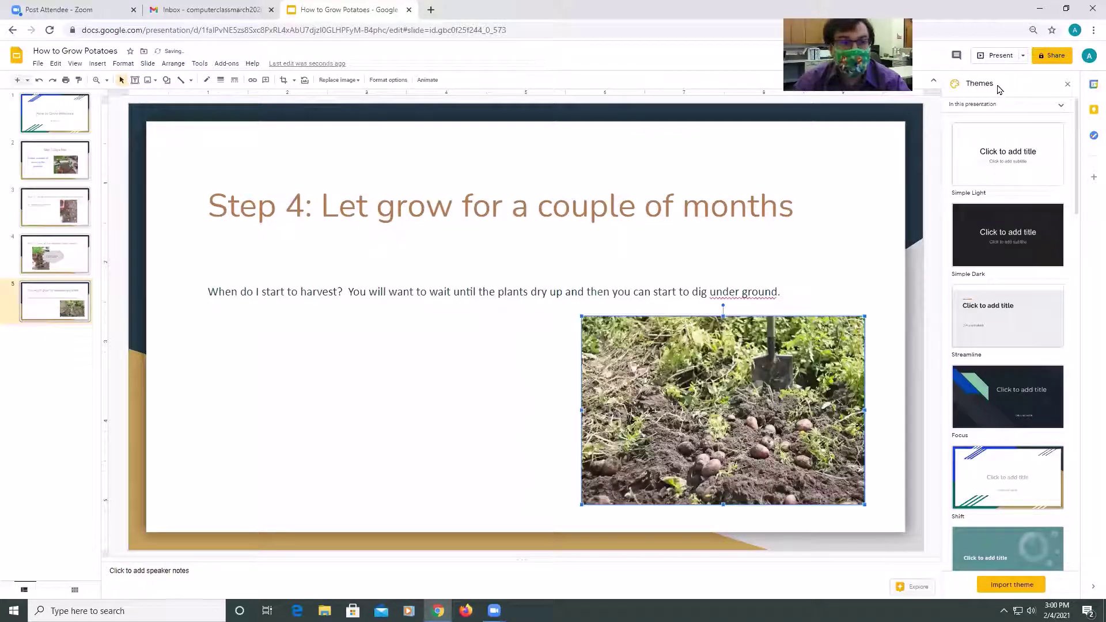
Insert a web photo of flowering potato plants and align it beside the dug-potato photo.
left_click(97, 63)
mouse_move(119, 89)
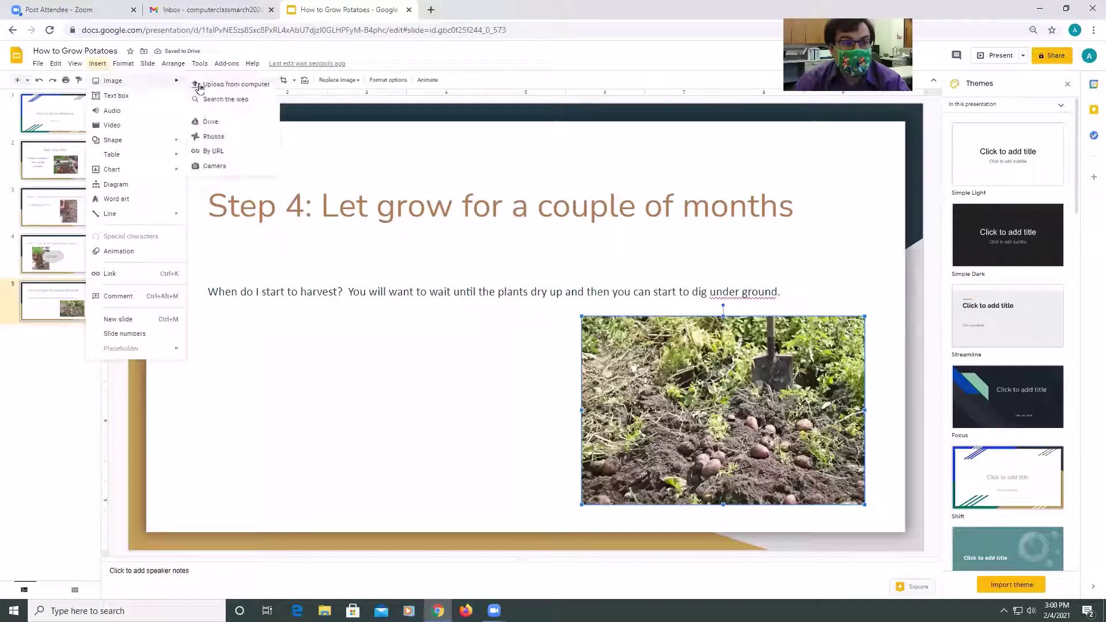
left_click(205, 99)
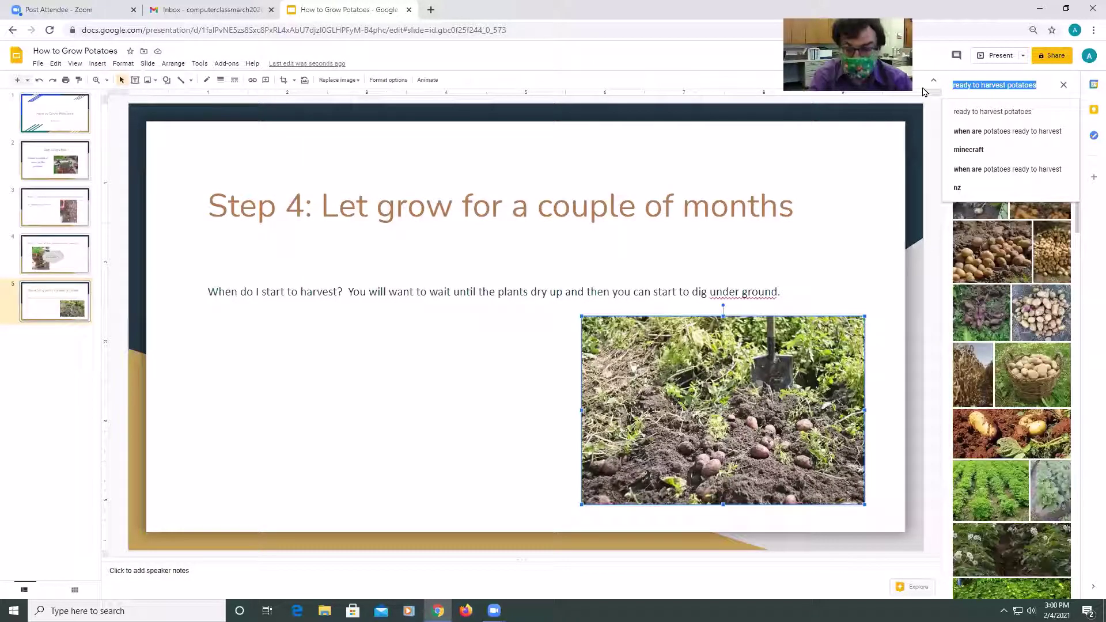
left_click(1010, 553)
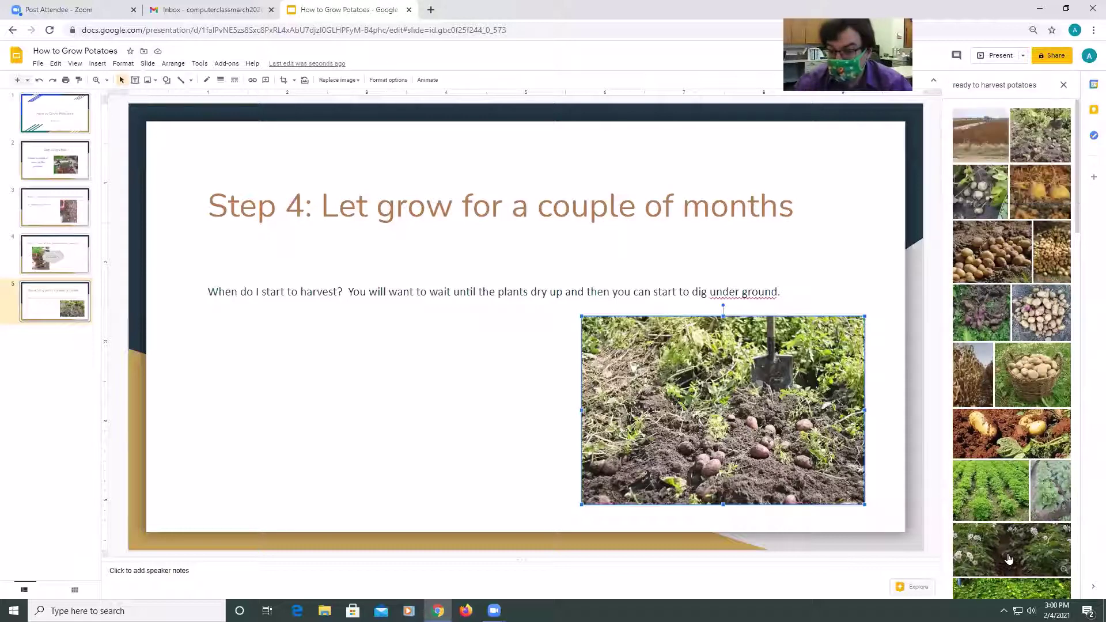
left_click(1009, 557)
left_click(1049, 588)
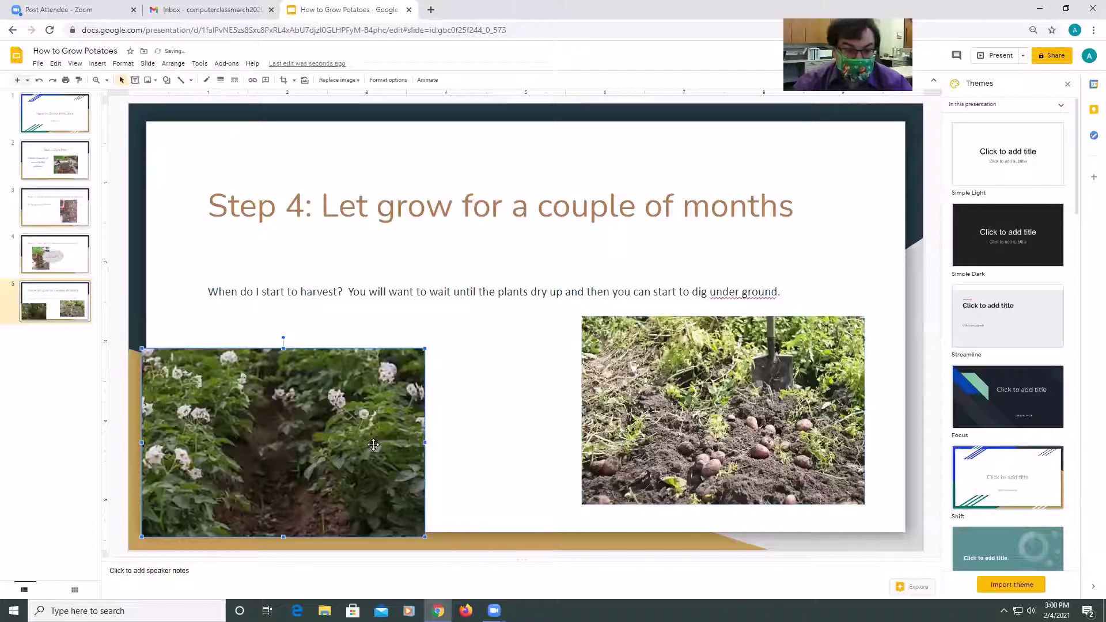
left_click_drag(390, 436, 453, 410)
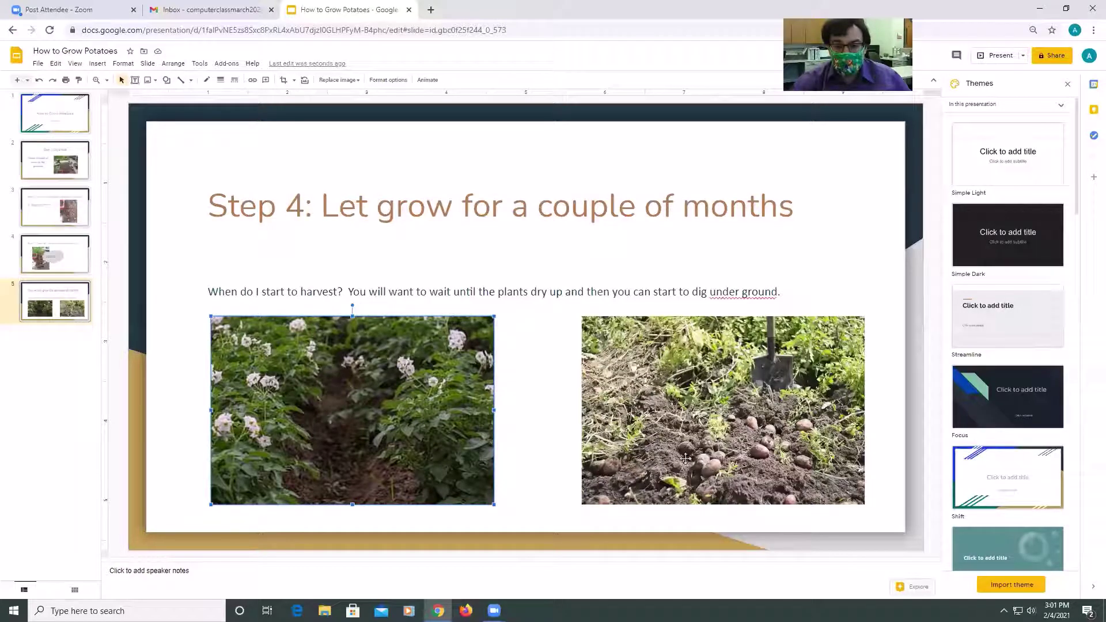
left_click(672, 428)
left_click(69, 344)
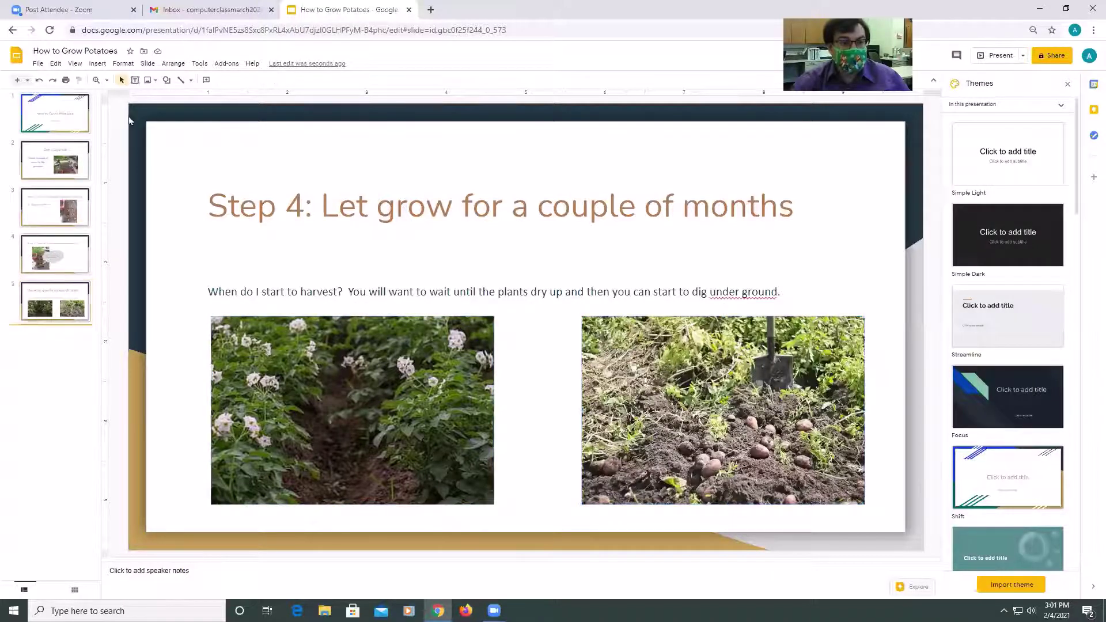
left_click(76, 64)
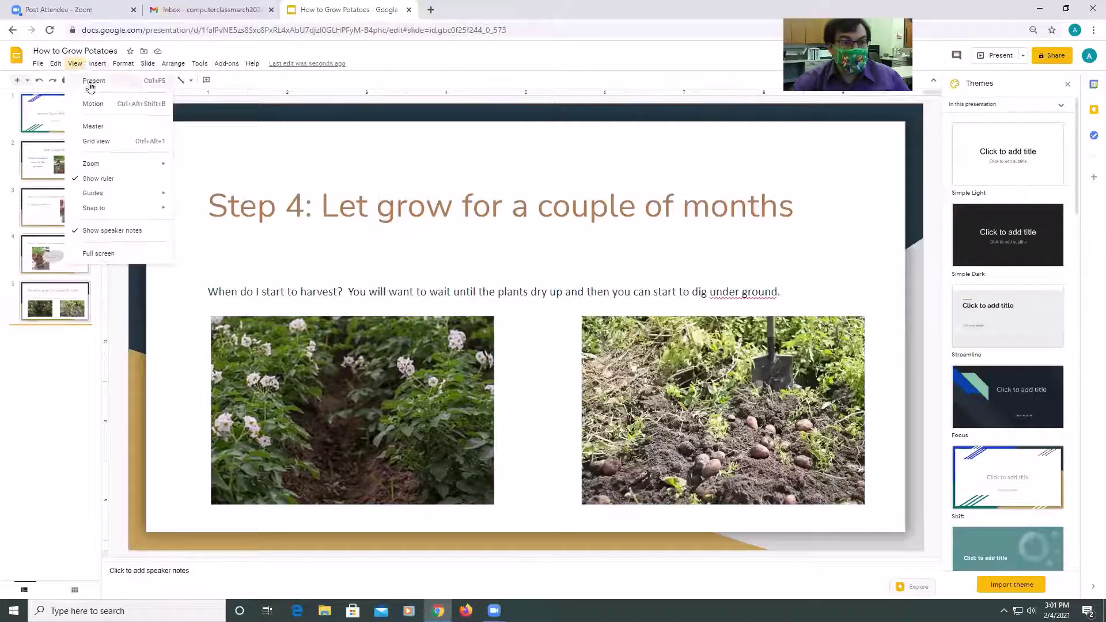
left_click(91, 83)
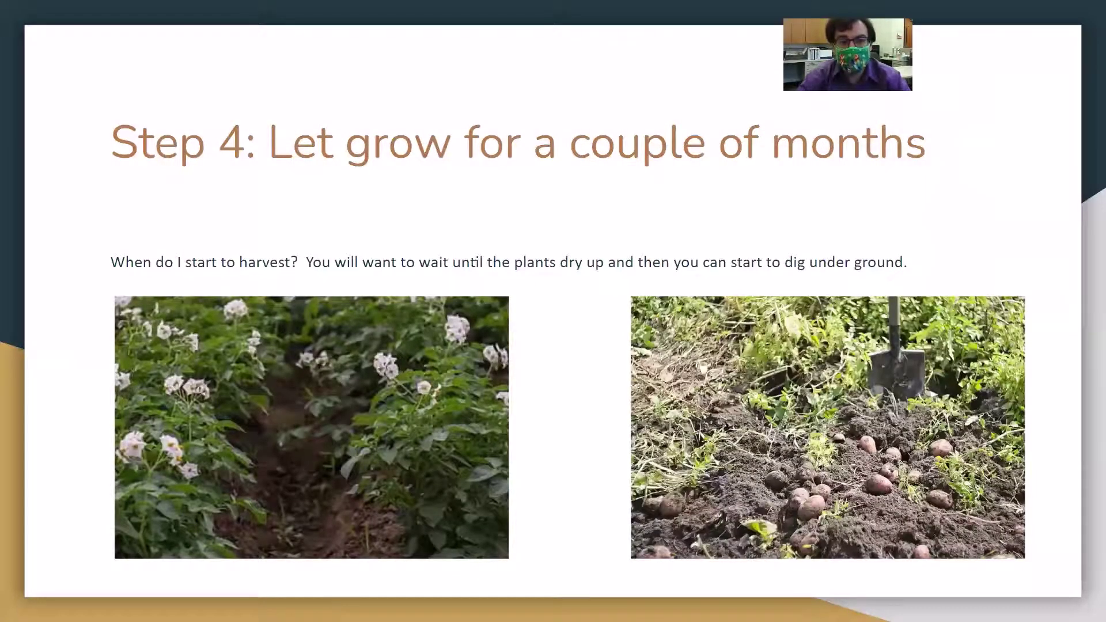
key("Escape")
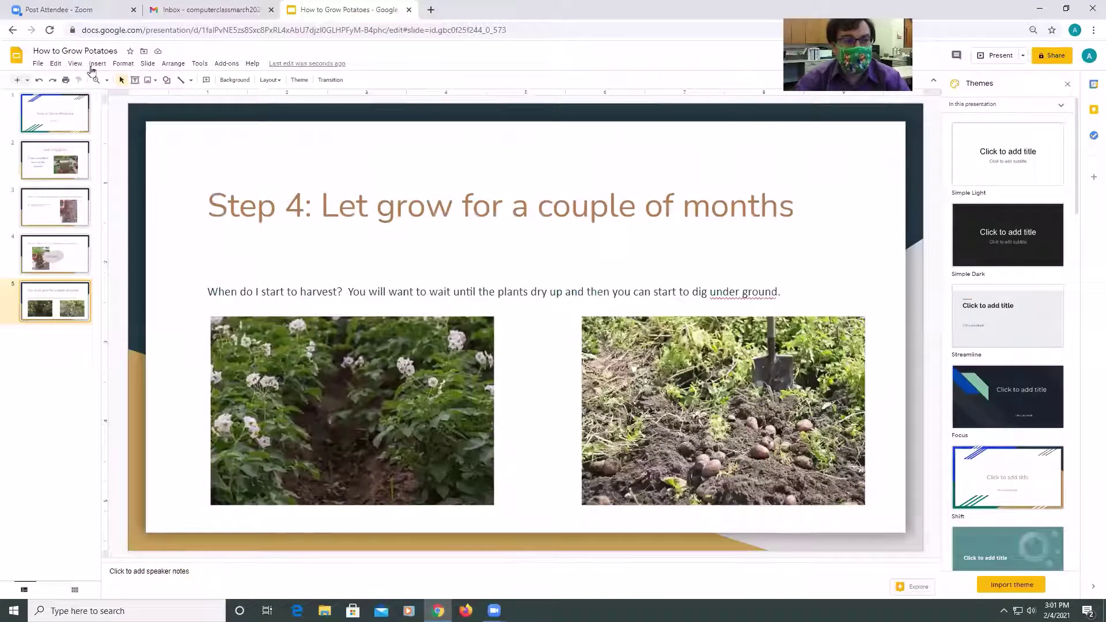
Add slide 6 after slide 5, titled 'Step 5: Harvest the potatoes'.
left_click(96, 64)
mouse_move(107, 87)
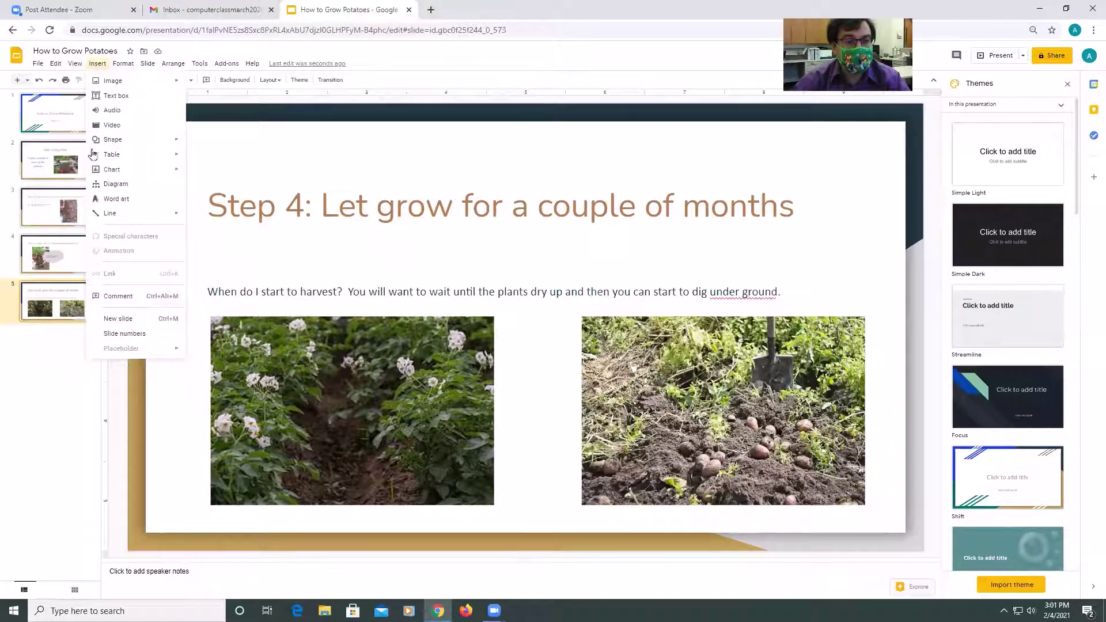
left_click(117, 319)
left_click(305, 222)
type("Step 5: ")
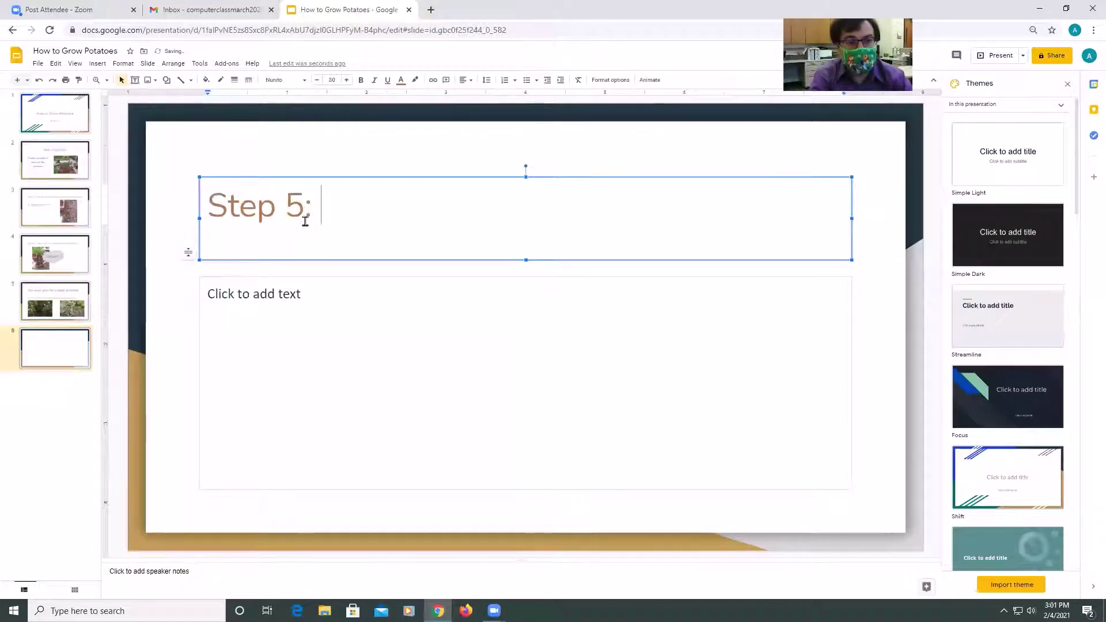
type("Harvest the pot")
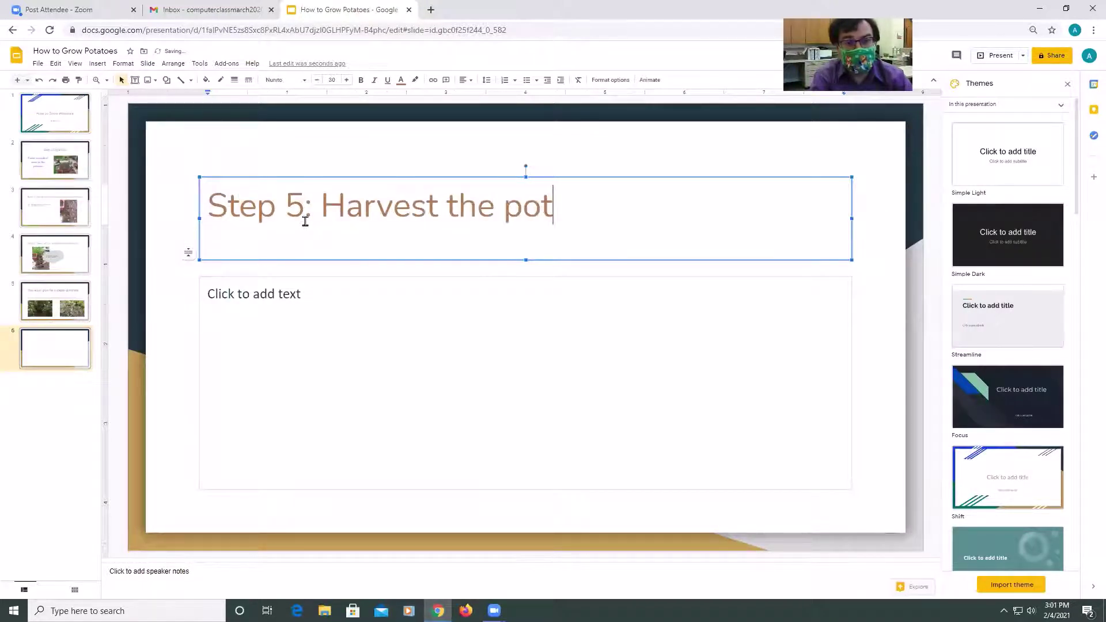
type("atoes")
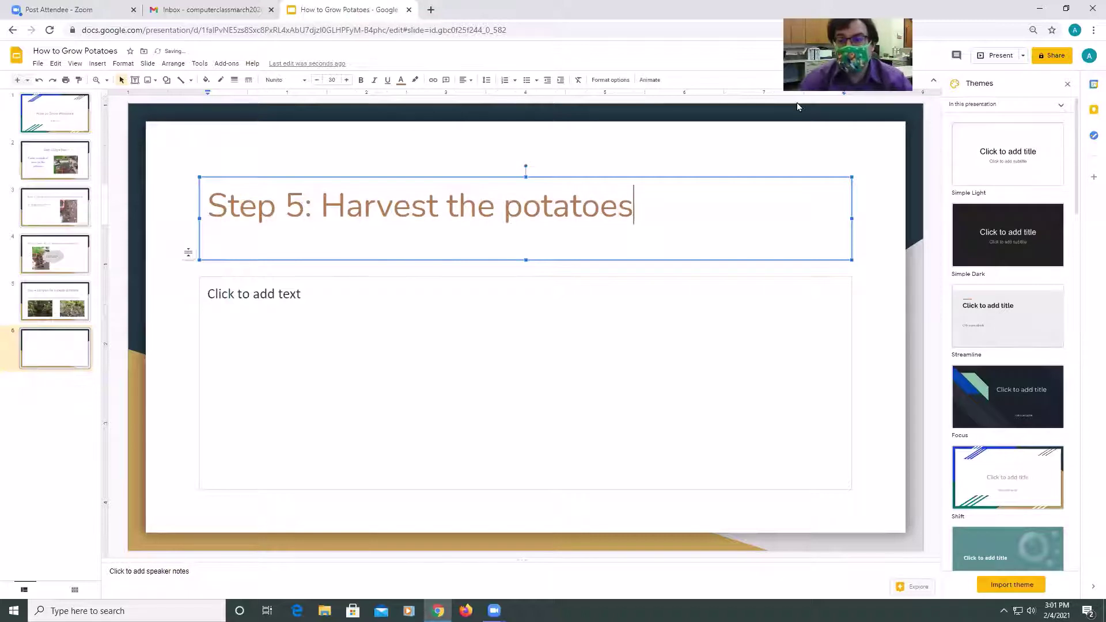
left_click(105, 64)
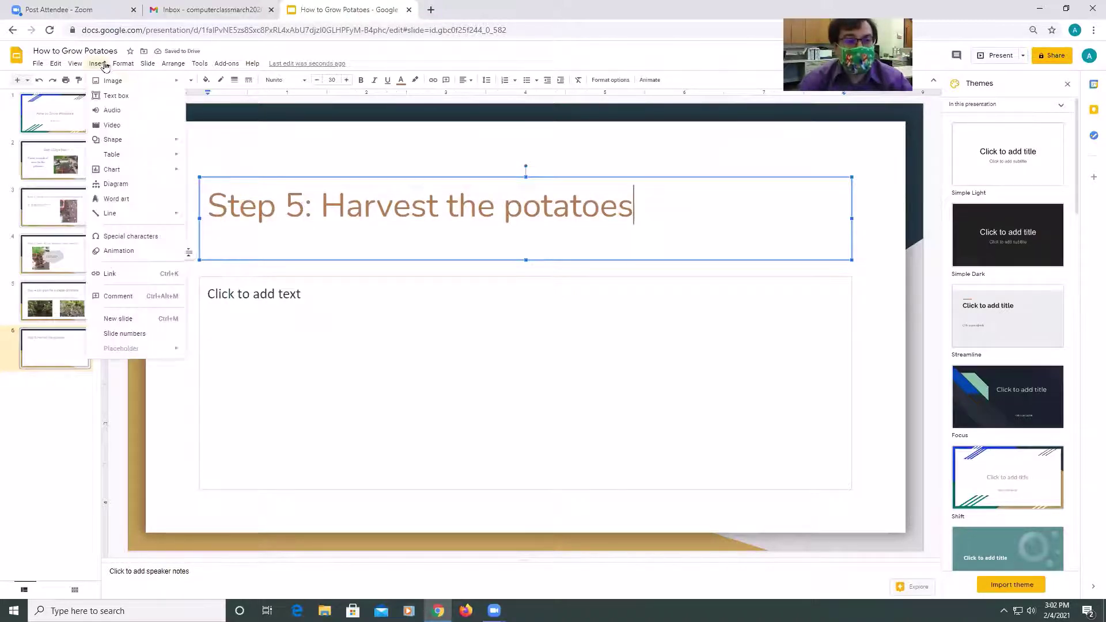
Upload photo IMG_6497 from Desktop > Pictures for Presentation > May 2010 potatoes folder.
left_click(225, 92)
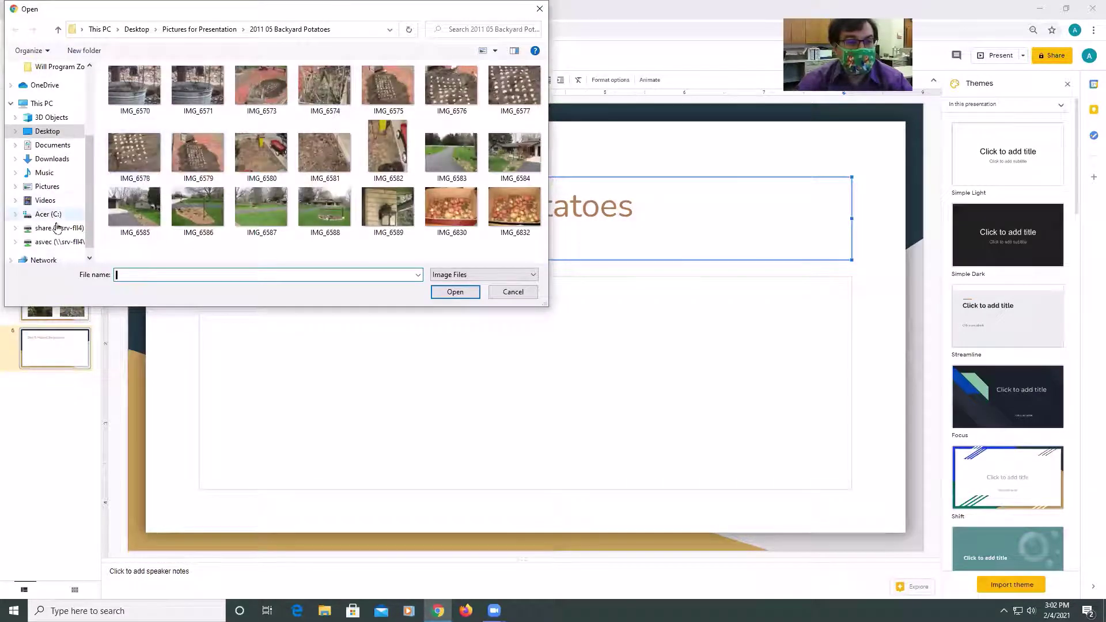
left_click(47, 130)
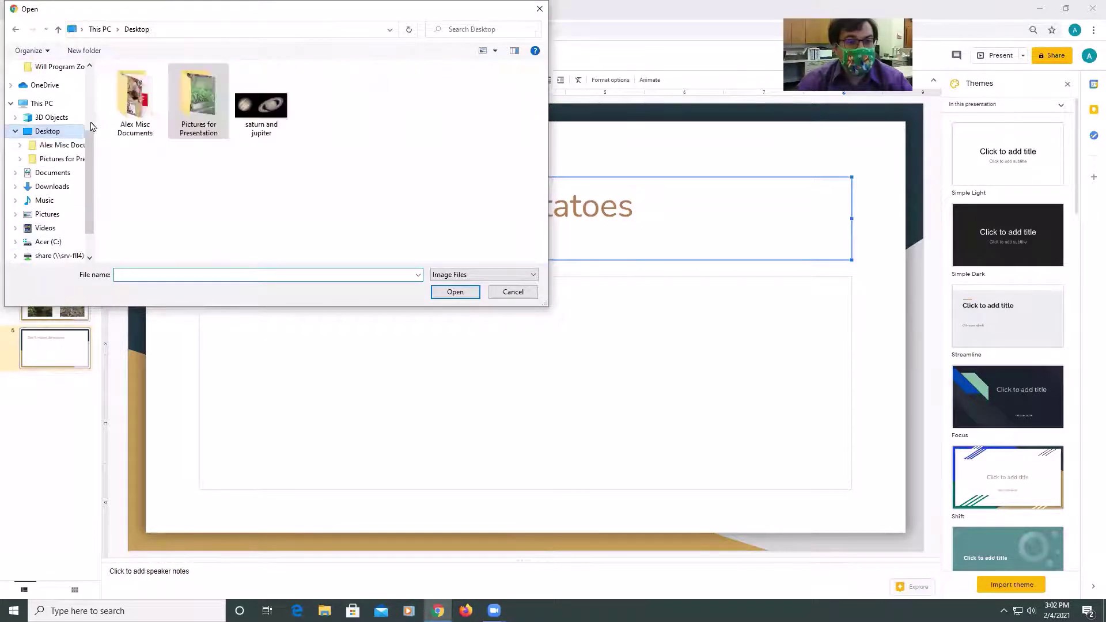
double_click(193, 106)
left_click(180, 100)
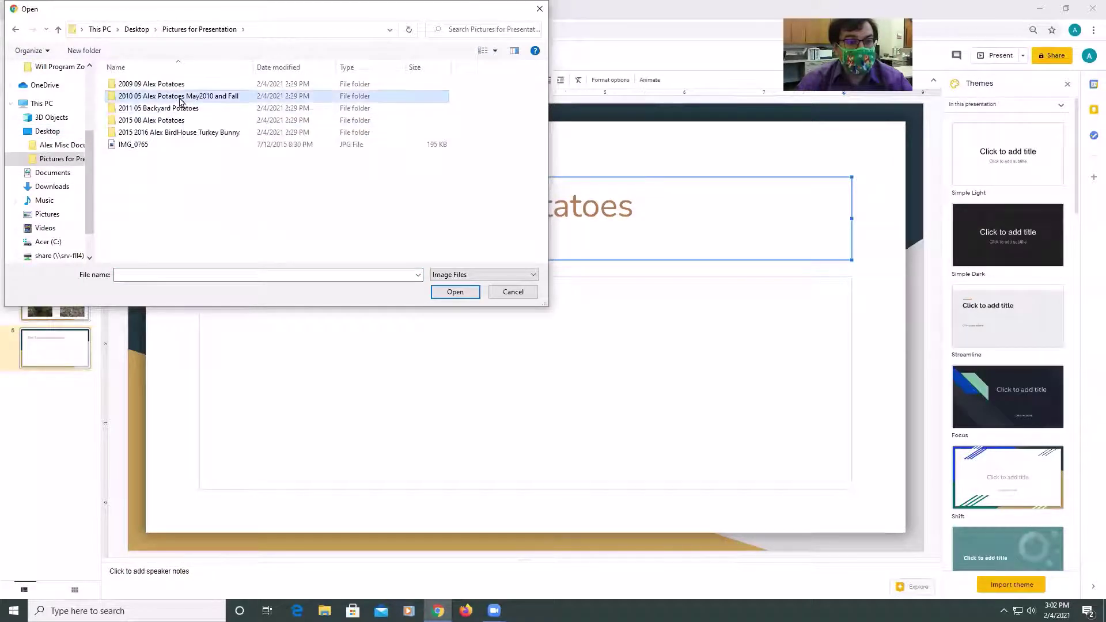
double_click(180, 99)
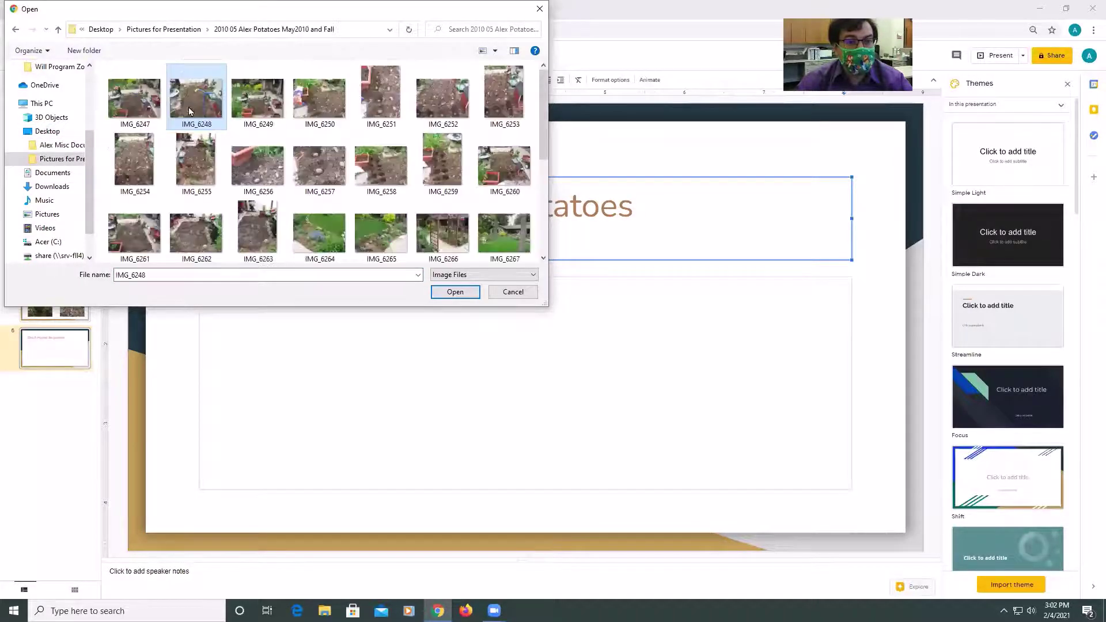
scroll(247, 225, "down", 3)
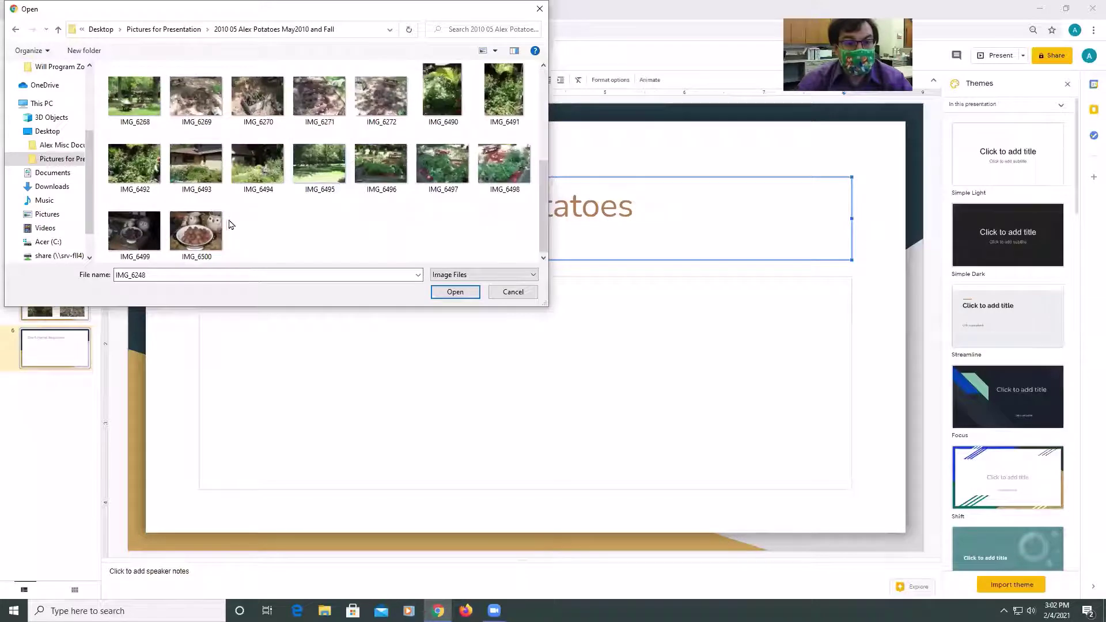
double_click(455, 169)
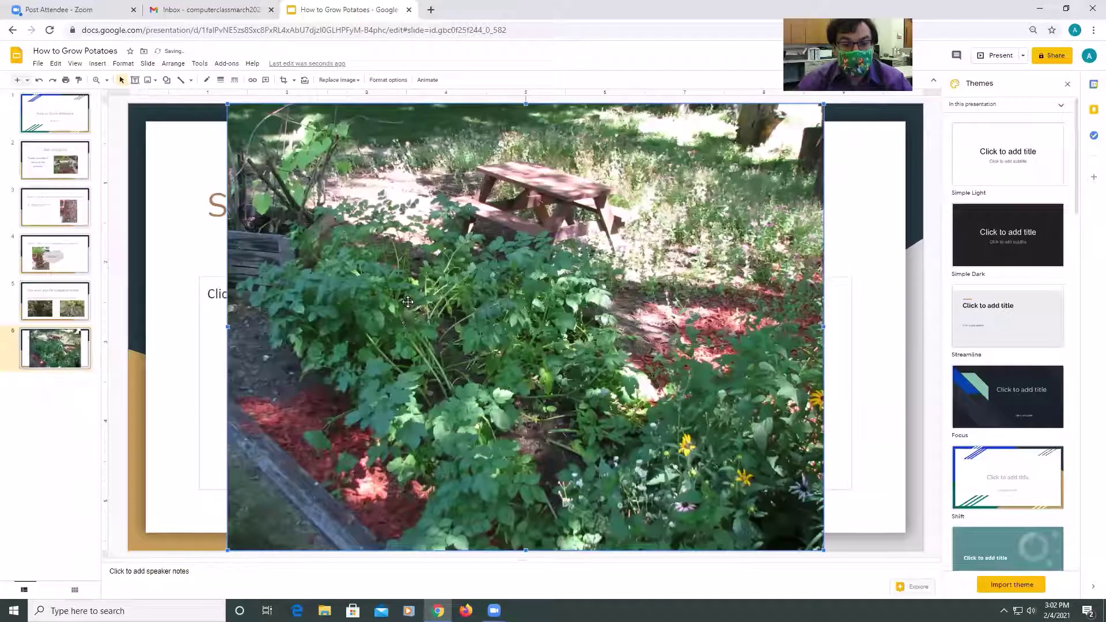
Restore the uncropped garden photo and resize it to fit under the title on the left.
left_click_drag(407, 322, 408, 234)
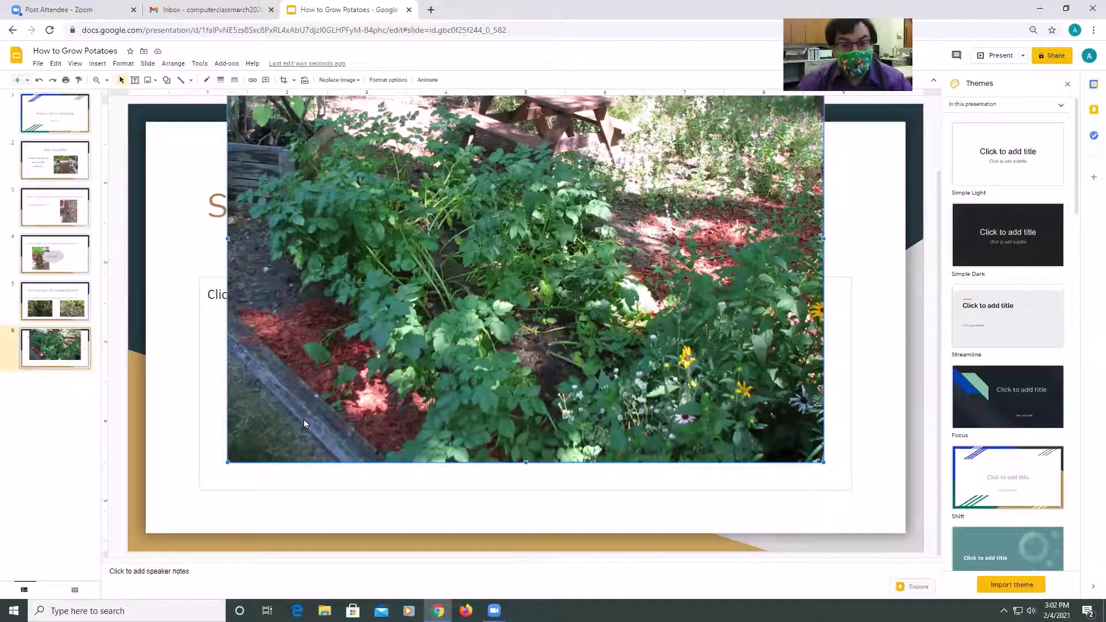
key("ctrl+z")
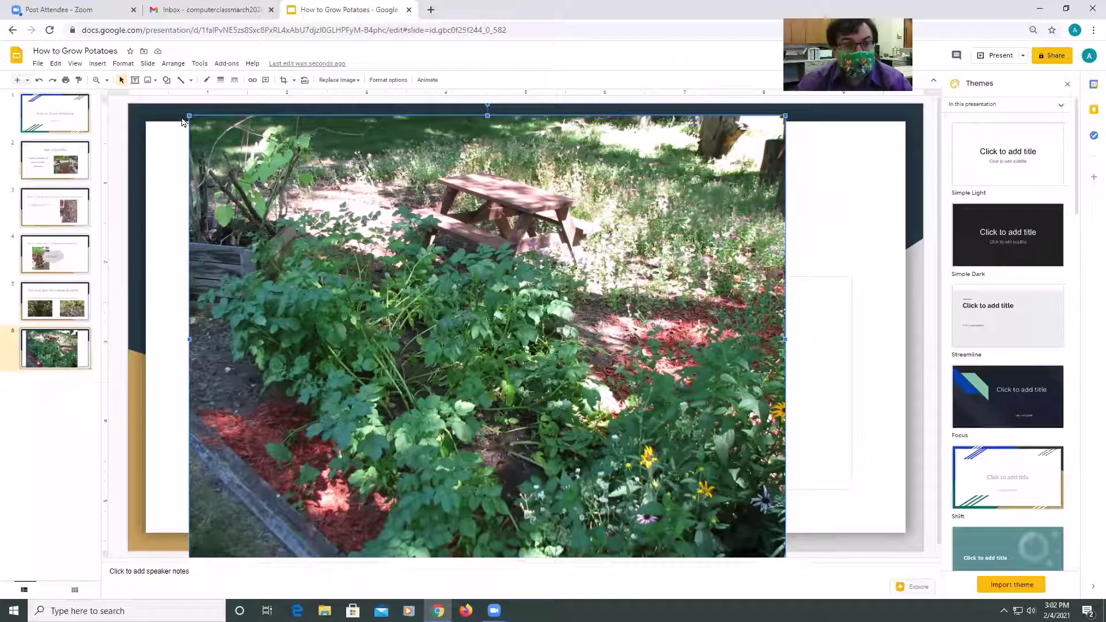
left_click_drag(188, 113, 398, 353)
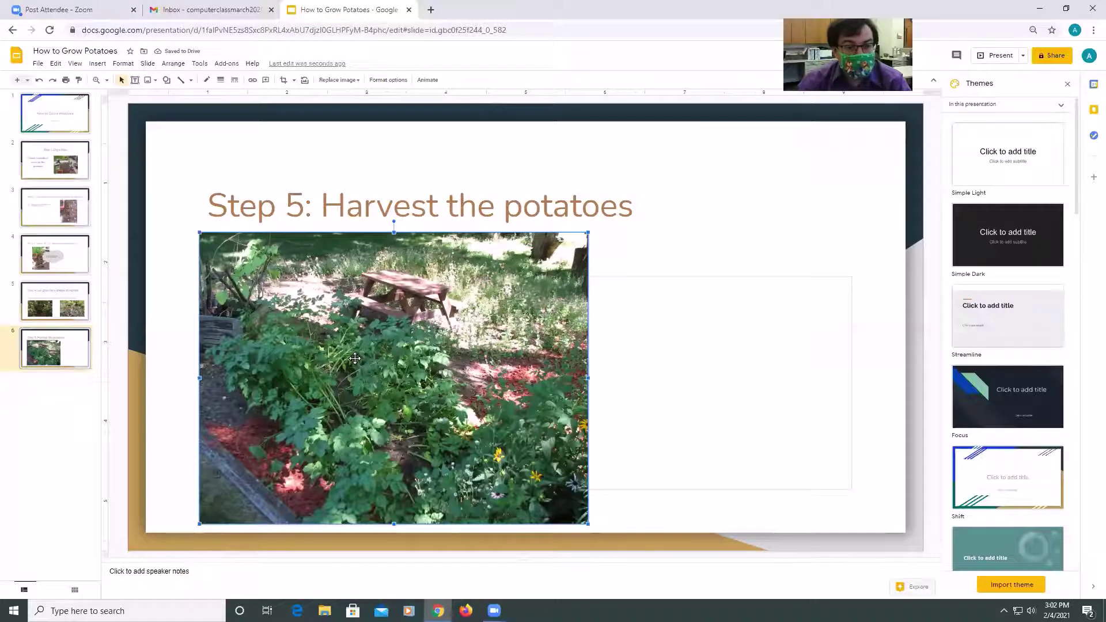
Copy the garden photo onto the Step 4 slide, replacing the potato-flower photo.
right_click(355, 358)
left_click(370, 306)
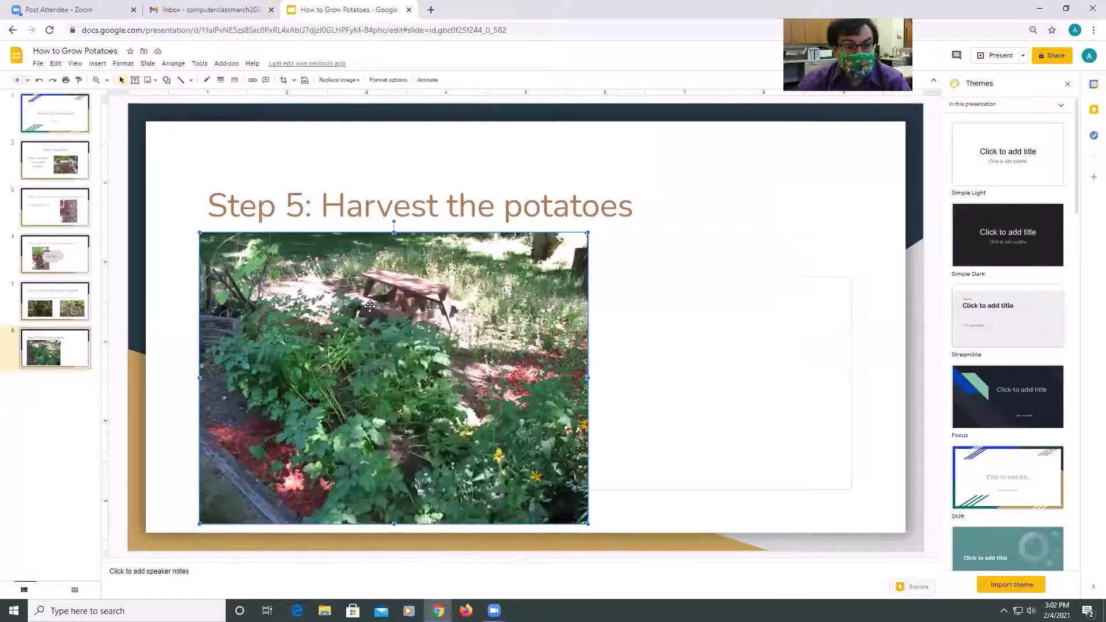
left_click(64, 301)
left_click(381, 374)
key("Delete")
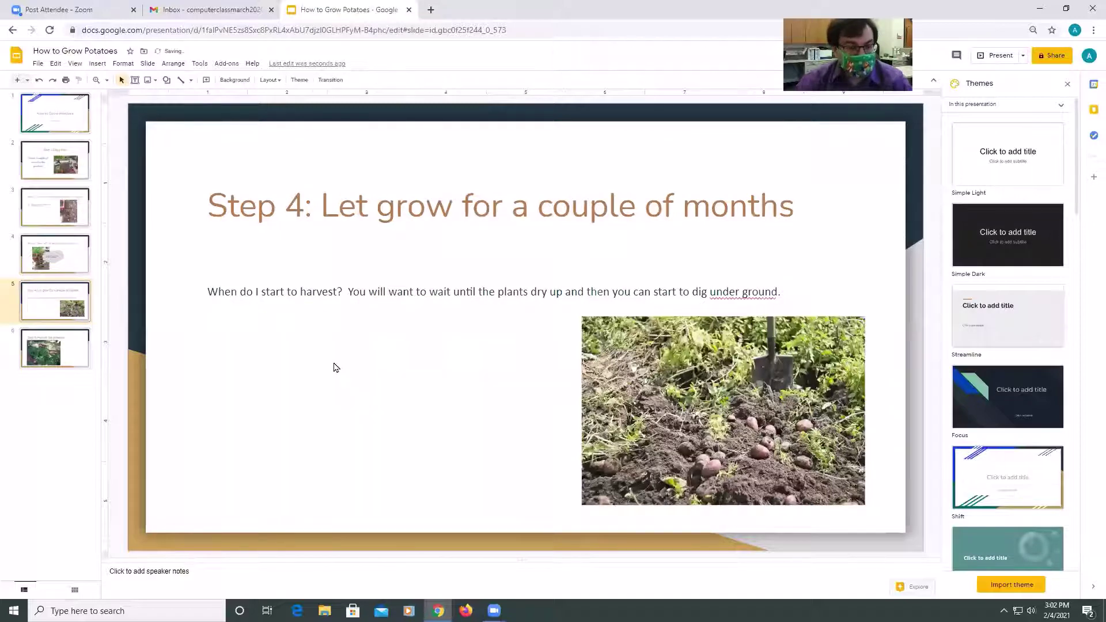
left_click(59, 64)
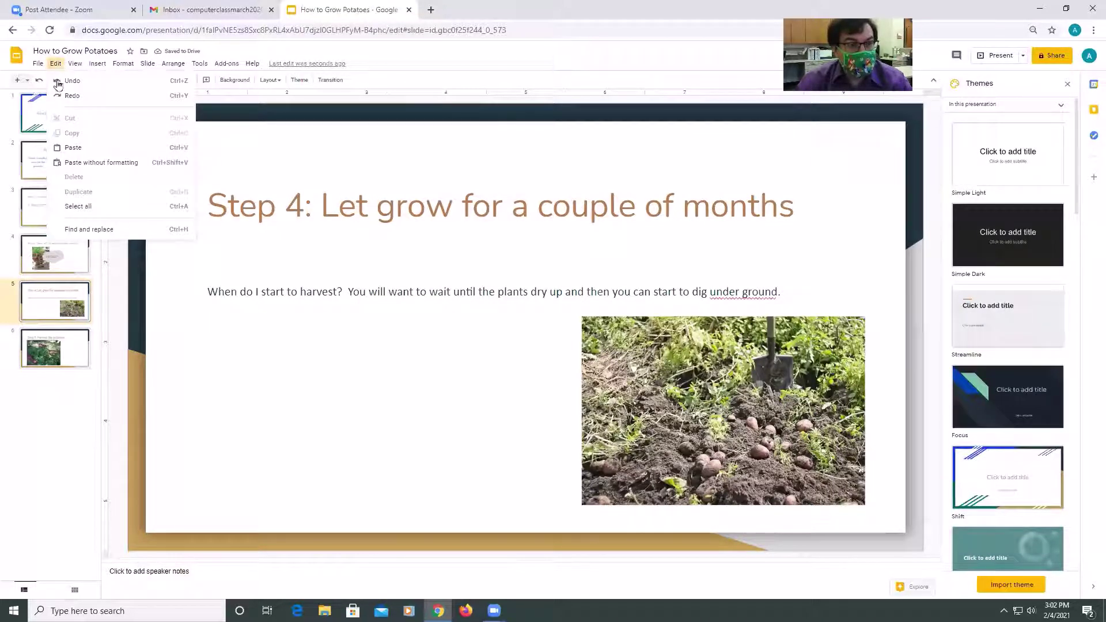
left_click(63, 149)
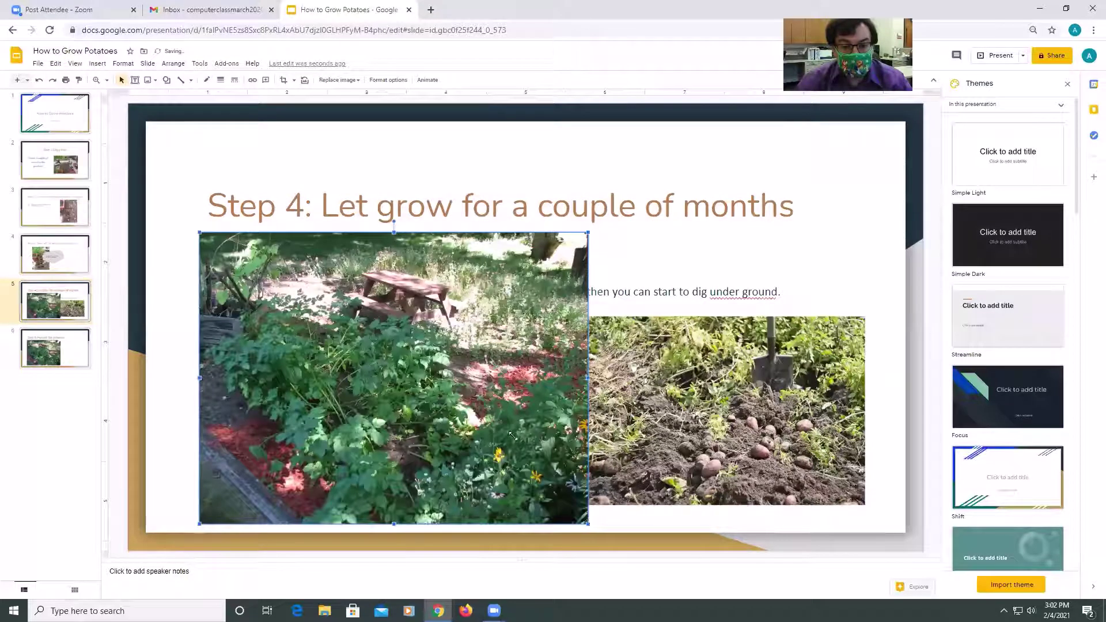
Size the garden photo below the caption and nudge the digging photo left.
left_click_drag(400, 341, 400, 342)
left_click_drag(353, 293, 389, 414)
left_click_drag(436, 350, 494, 315)
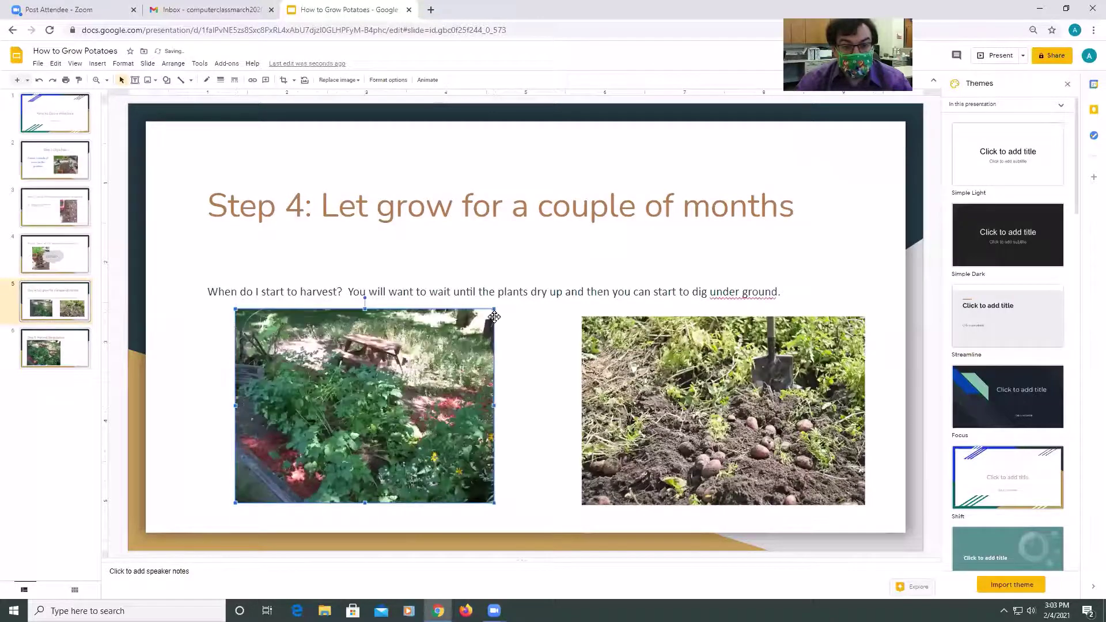
left_click(559, 387)
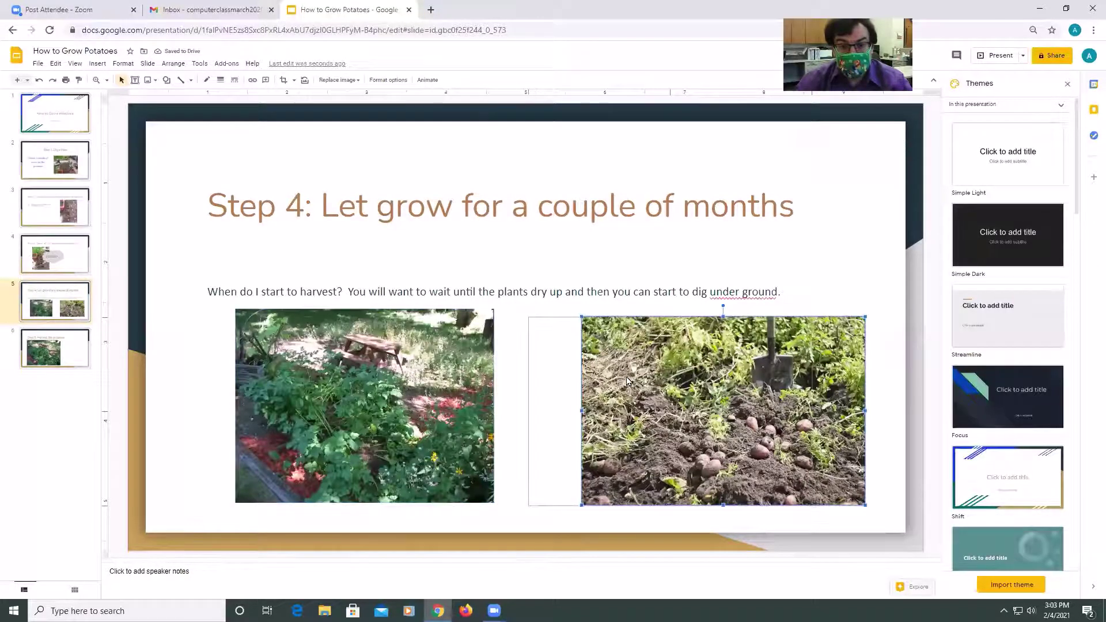
left_click_drag(628, 381, 575, 381)
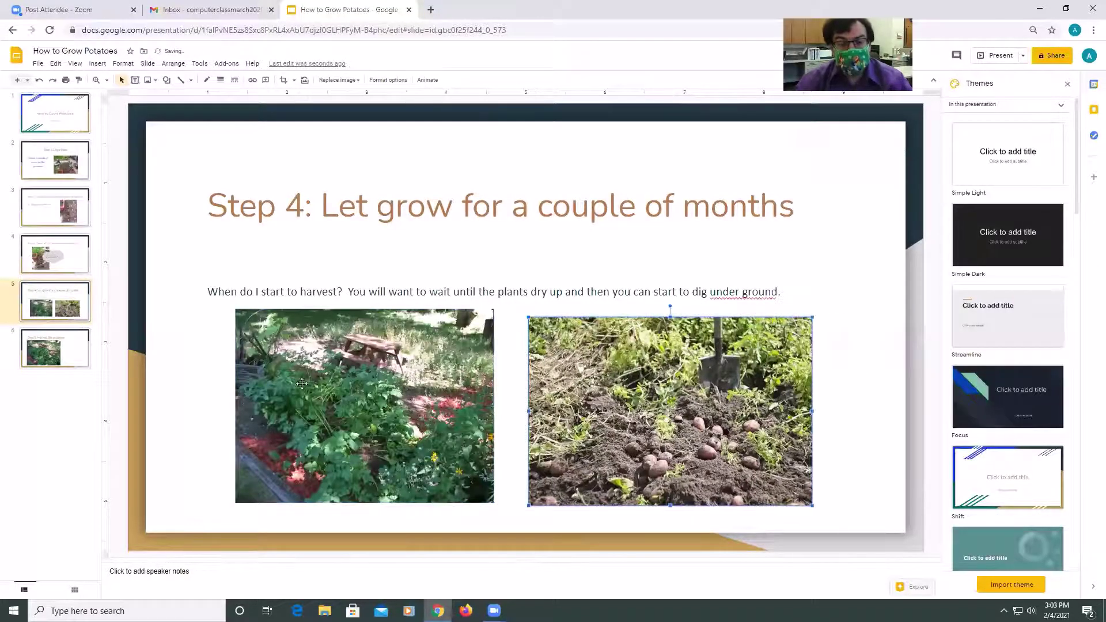
Delete the garden photo from the Step 5 slide.
left_click(51, 357)
left_click(426, 348)
key("Delete")
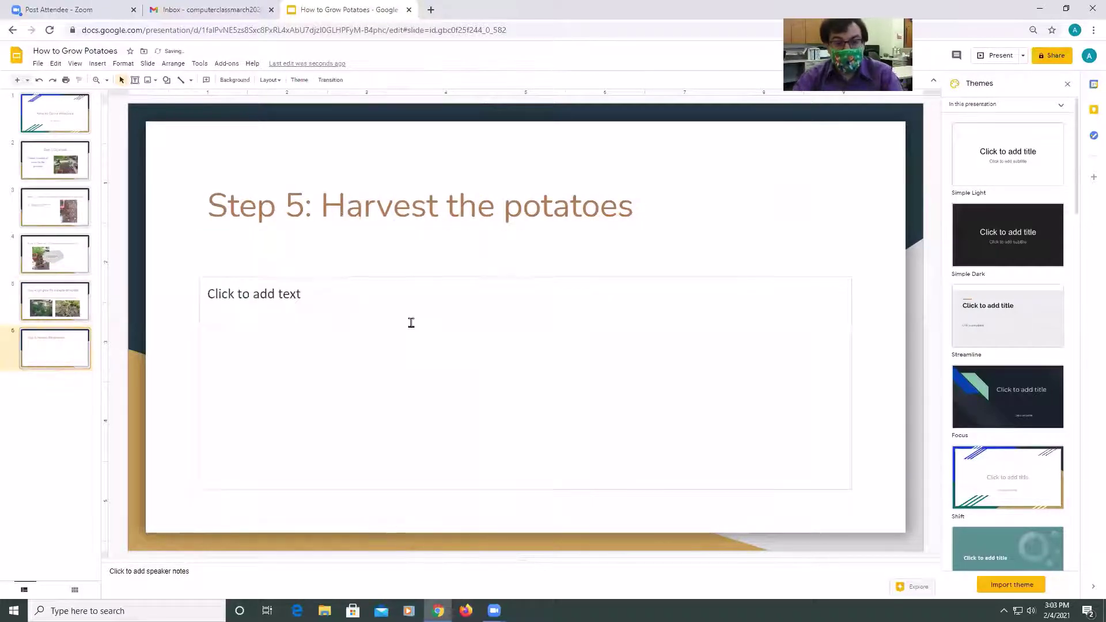
Upload and insert the IMG_6500 red-potato photo from the computer.
left_click(97, 64)
mouse_move(116, 81)
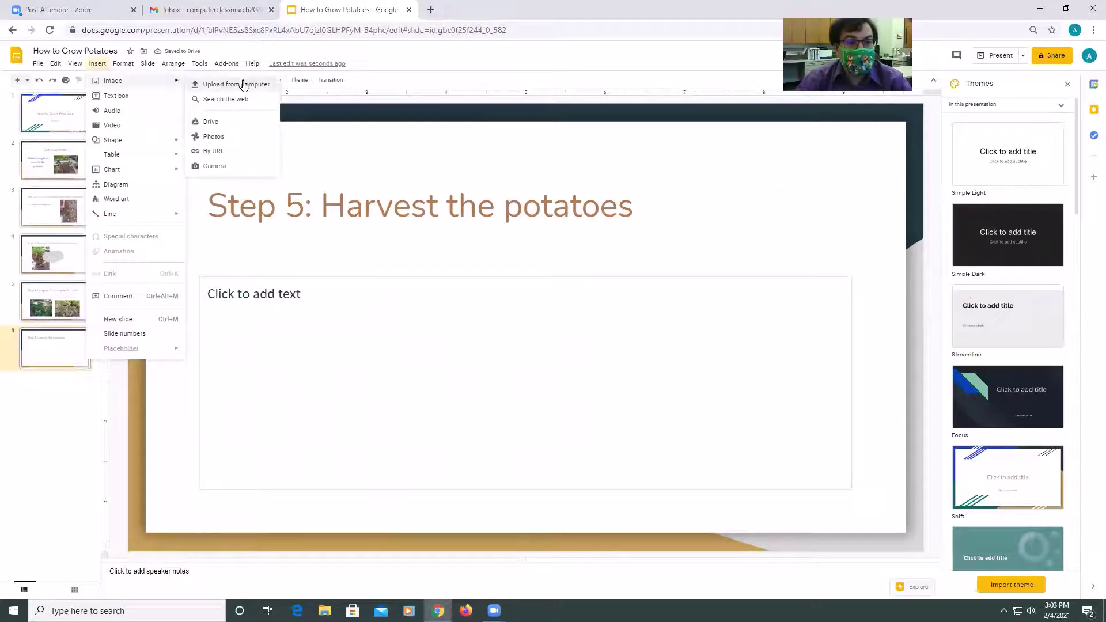
left_click(245, 84)
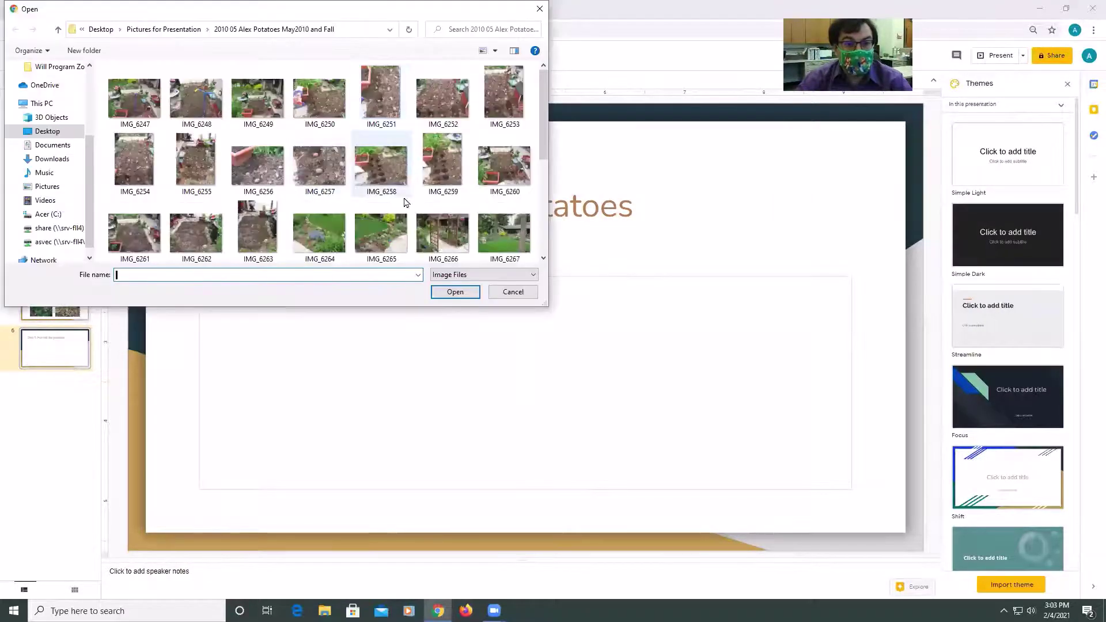
scroll(398, 204, "down", 3)
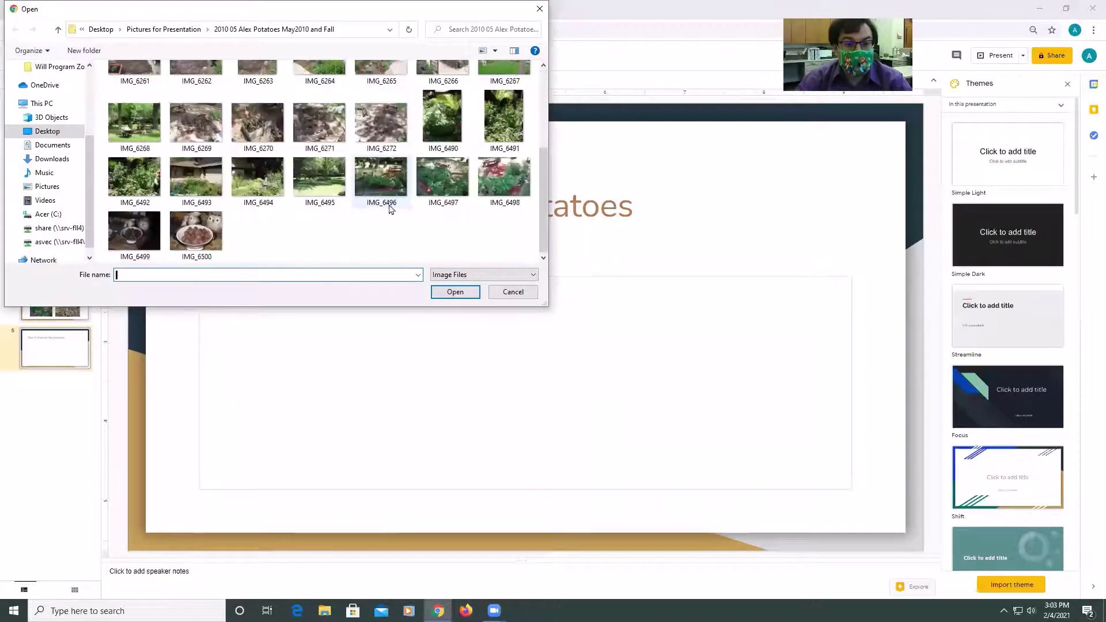
double_click(208, 233)
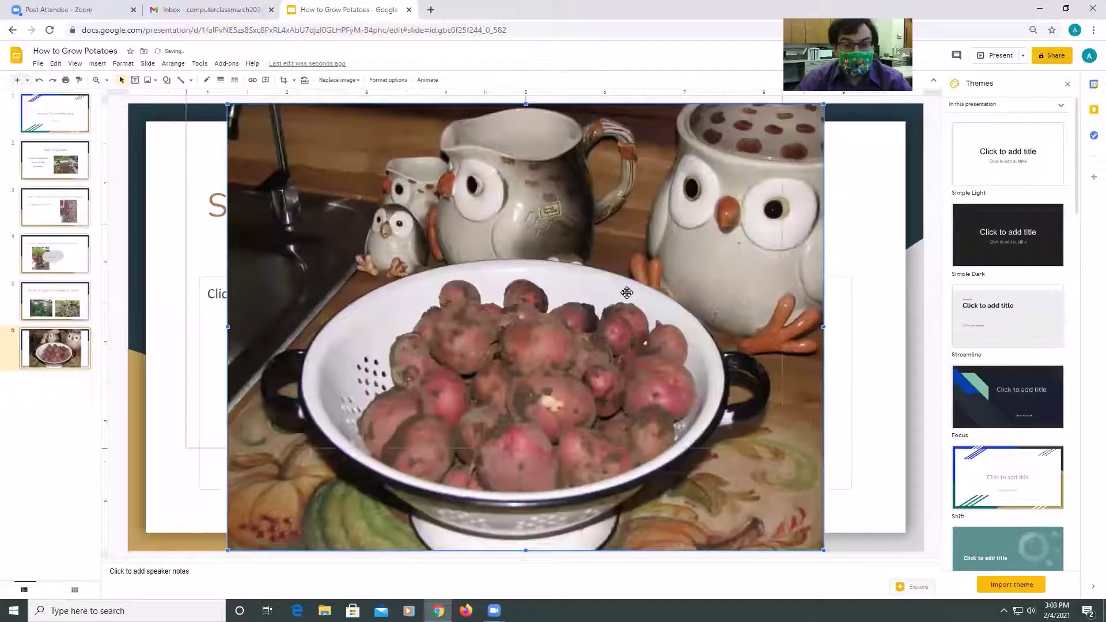
Shrink the red-potato photo and place it in the left column below the title.
left_click_drag(653, 334, 601, 222)
left_click_drag(572, 287, 517, 246)
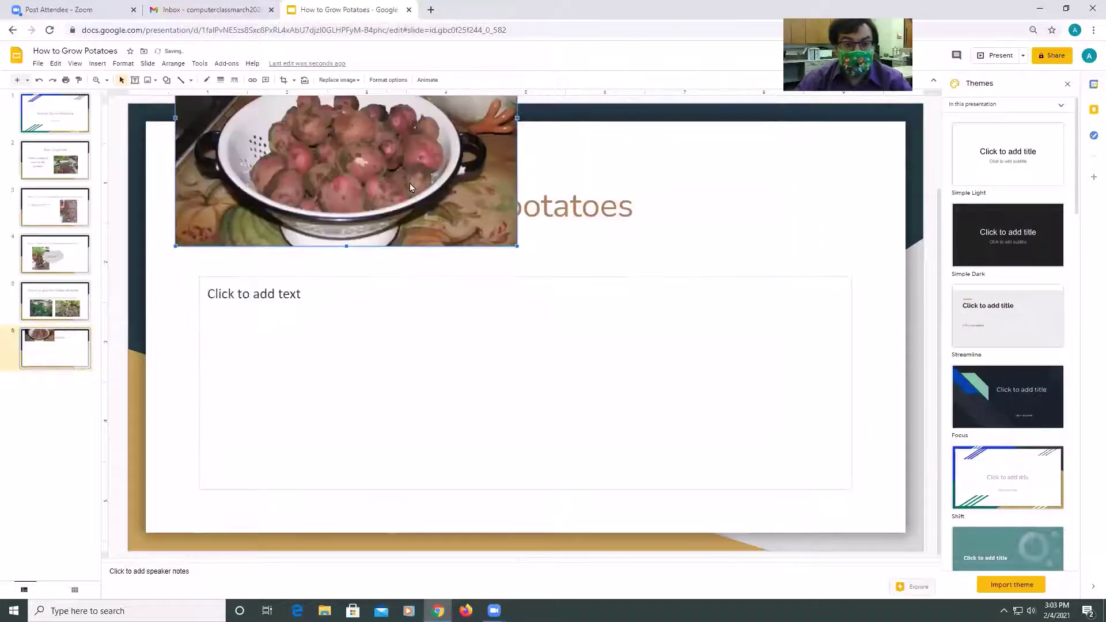
left_click_drag(433, 442, 441, 448)
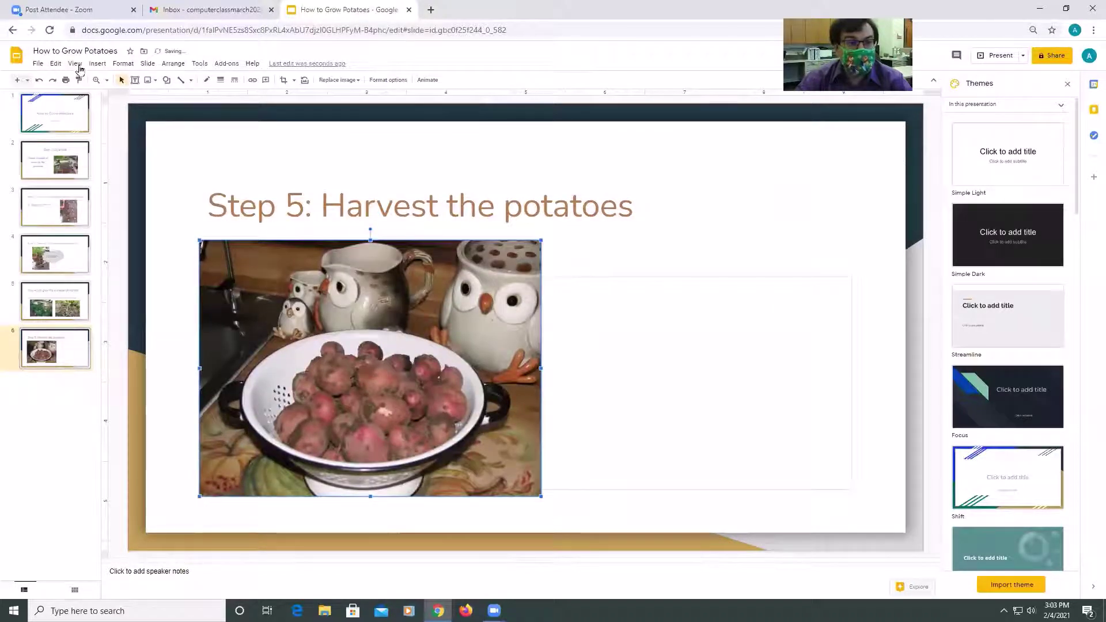
left_click(97, 63)
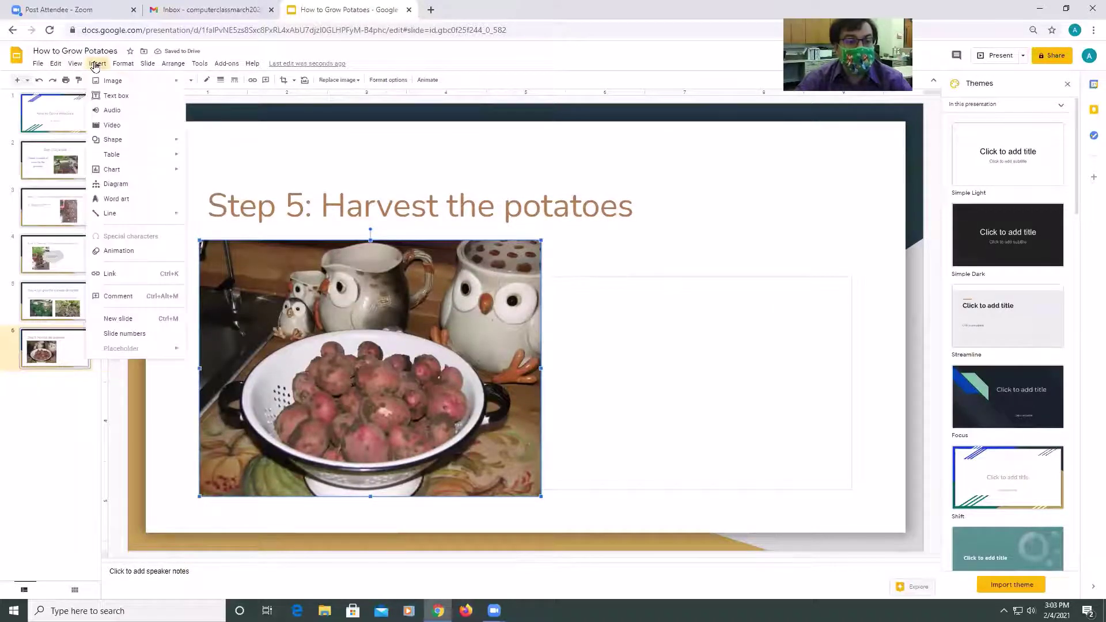
Upload the IMG_7456 purple-potato photo from the 2015 potato photo folder.
mouse_move(127, 80)
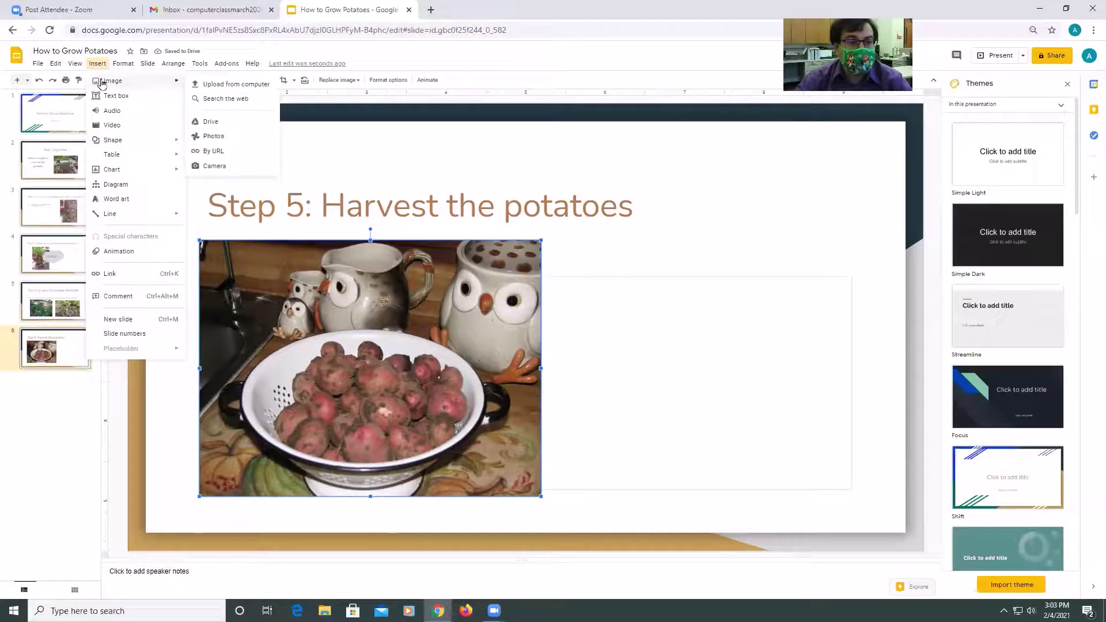
left_click(210, 85)
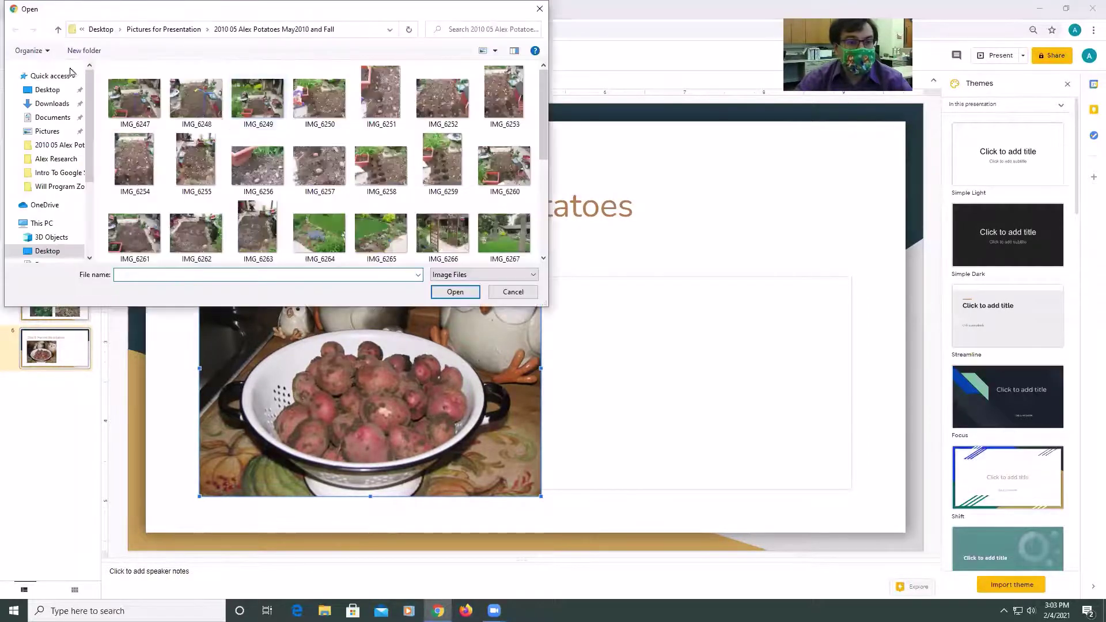
left_click(57, 30)
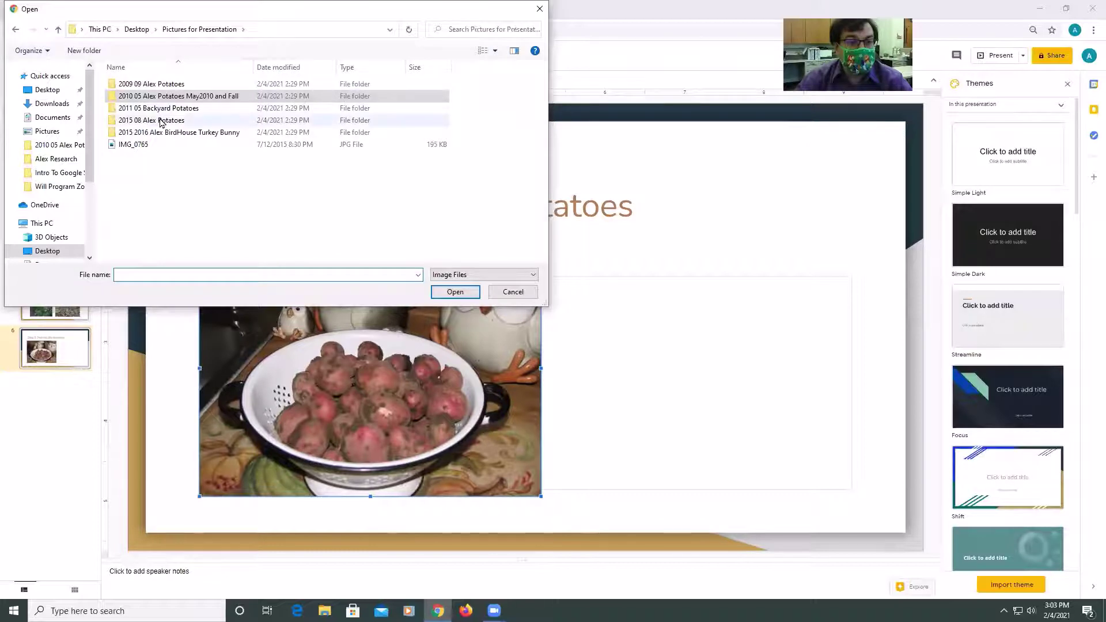
double_click(162, 121)
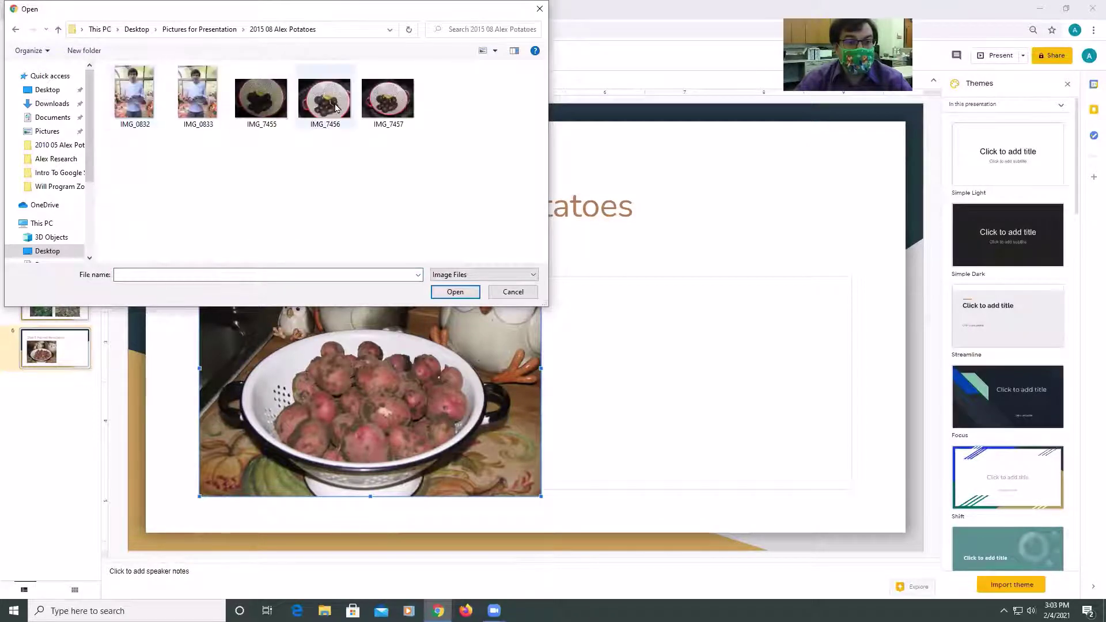
double_click(336, 107)
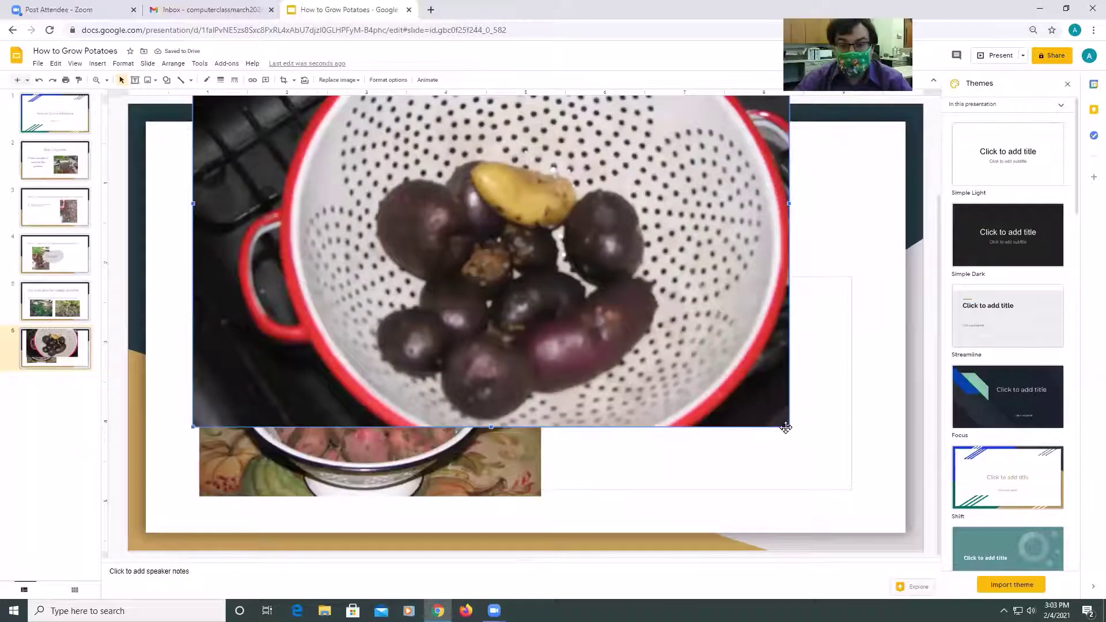
Resize the purple-potato photo and fit it beside the red-potato photo.
left_click_drag(786, 427, 561, 255)
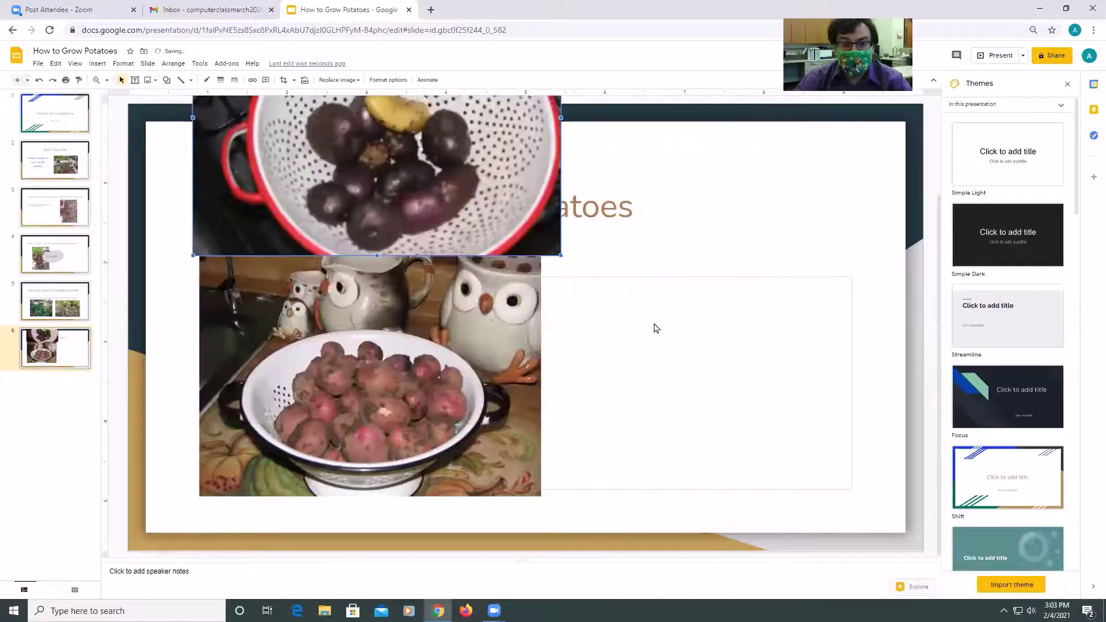
left_click_drag(788, 424, 904, 529)
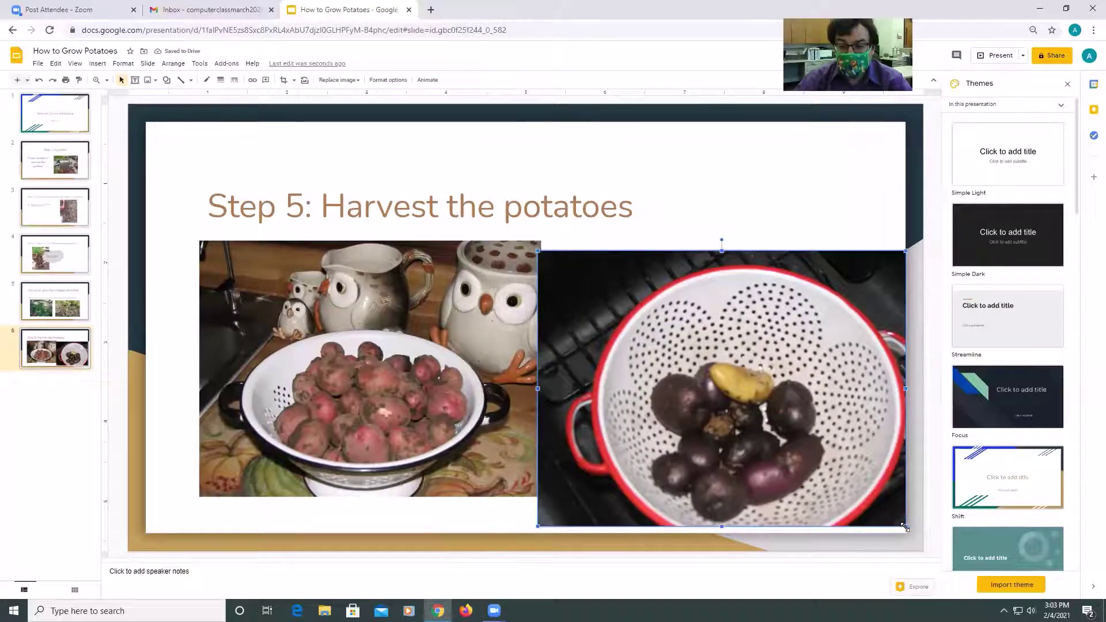
left_click_drag(905, 527, 803, 450)
left_click_drag(755, 416, 777, 451)
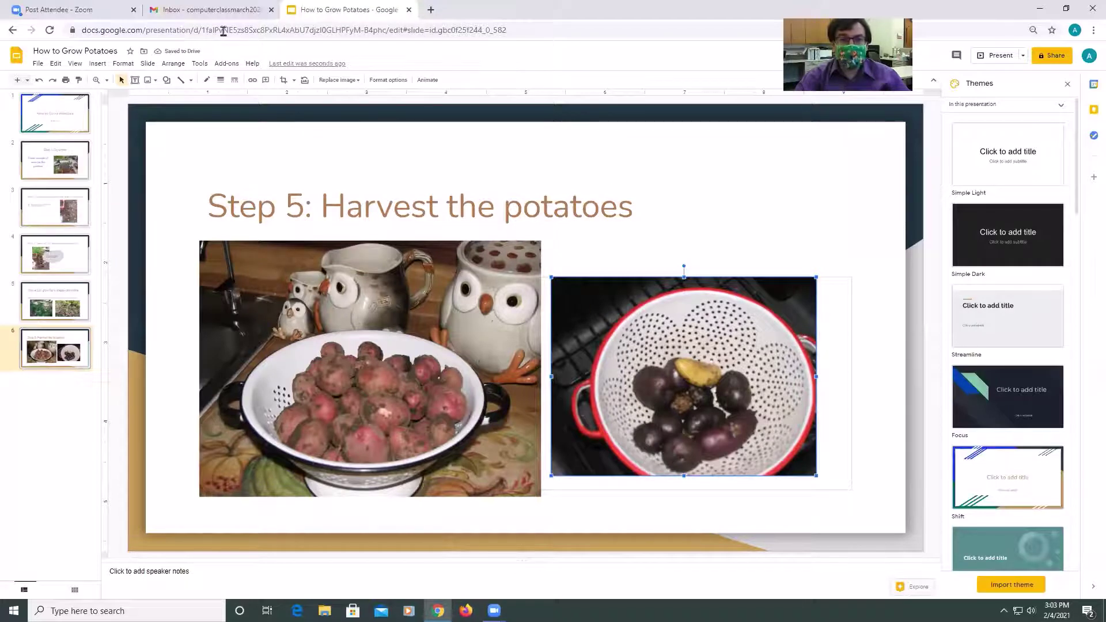
Draw a rectangle shape to the right of the Step 5 title.
left_click(98, 64)
mouse_move(111, 84)
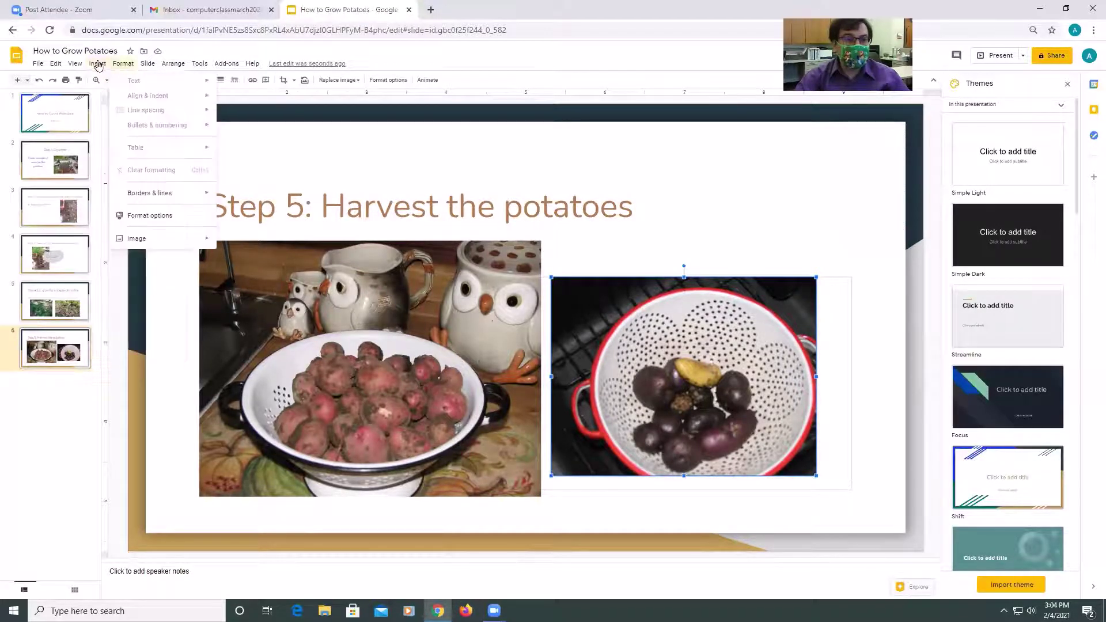
left_click(99, 64)
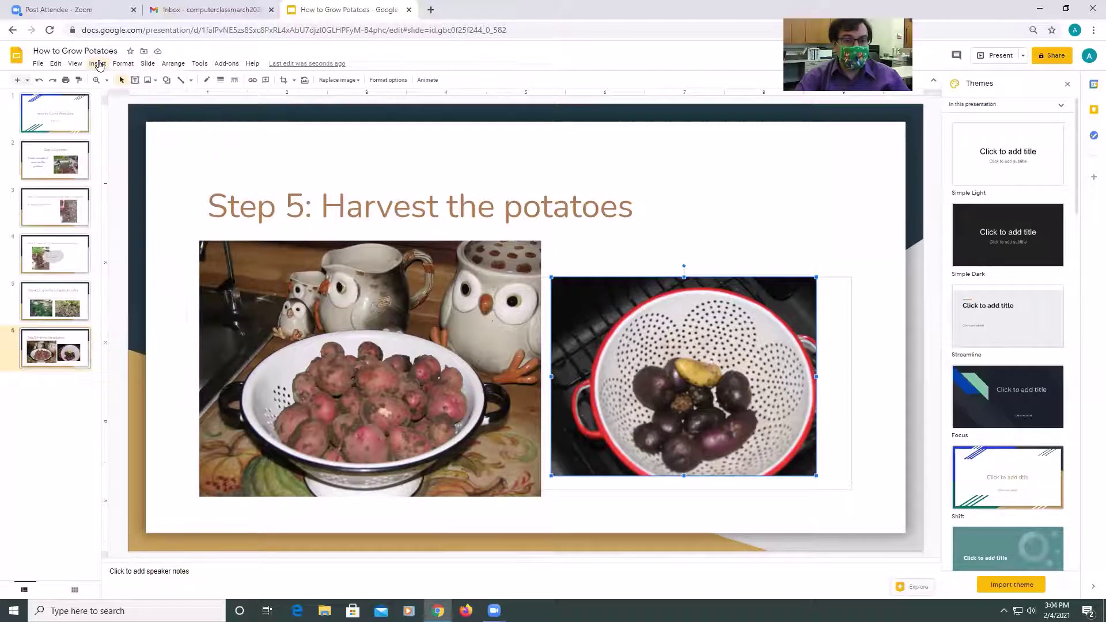
left_click(92, 65)
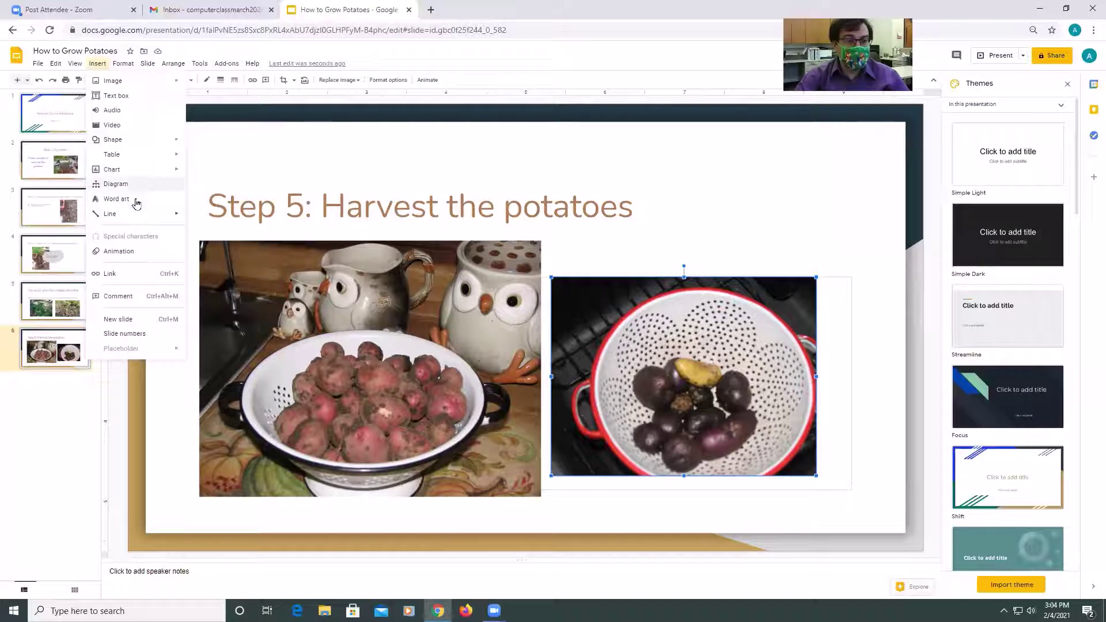
mouse_move(138, 140)
mouse_move(213, 144)
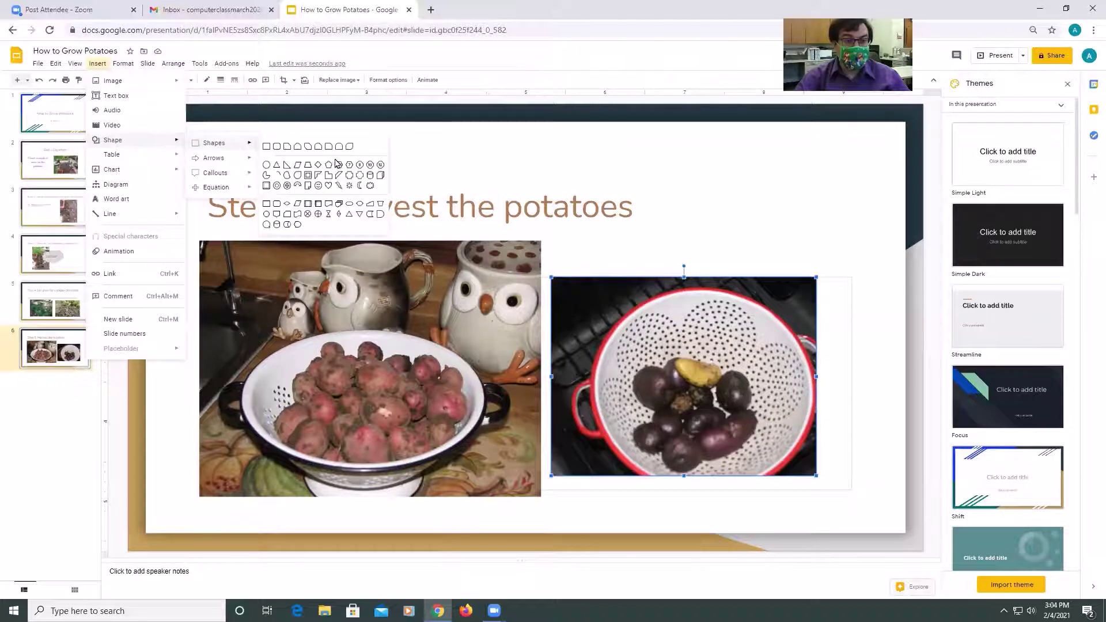
left_click(267, 147)
left_click_drag(663, 176, 823, 250)
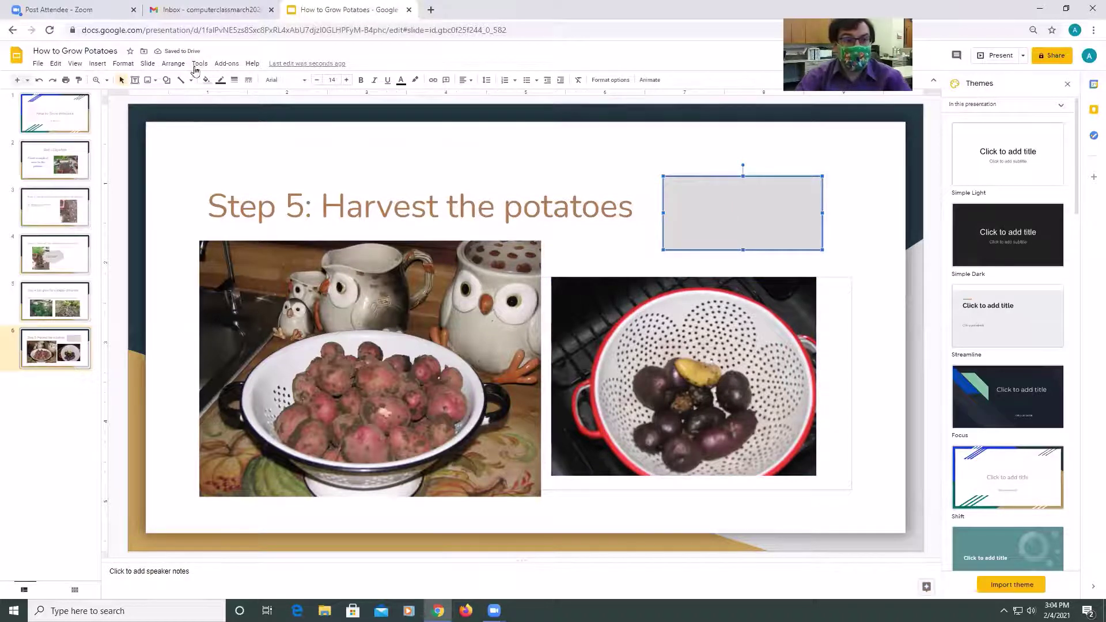
Add a text box reading 'Here are some potatoes' inside the rectangle.
left_click(96, 63)
left_click(117, 96)
left_click_drag(676, 180, 810, 238)
type("Here are some potatoes")
left_click(837, 220)
left_click(686, 311)
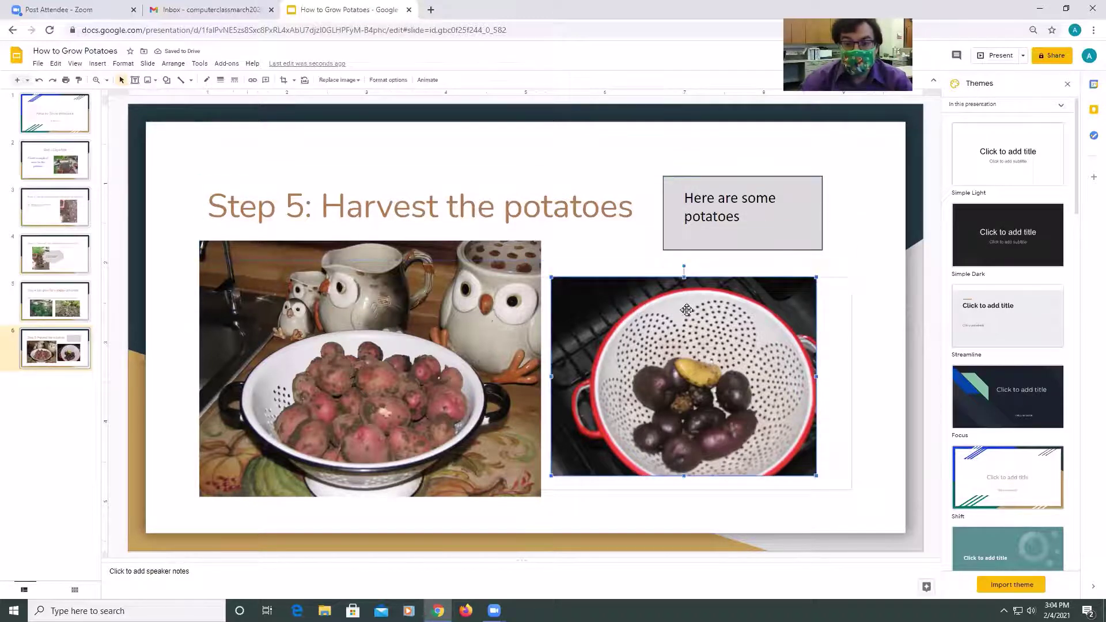
Draw a cloud callout over the left photo reading 'Red Potatoes'.
left_click(96, 64)
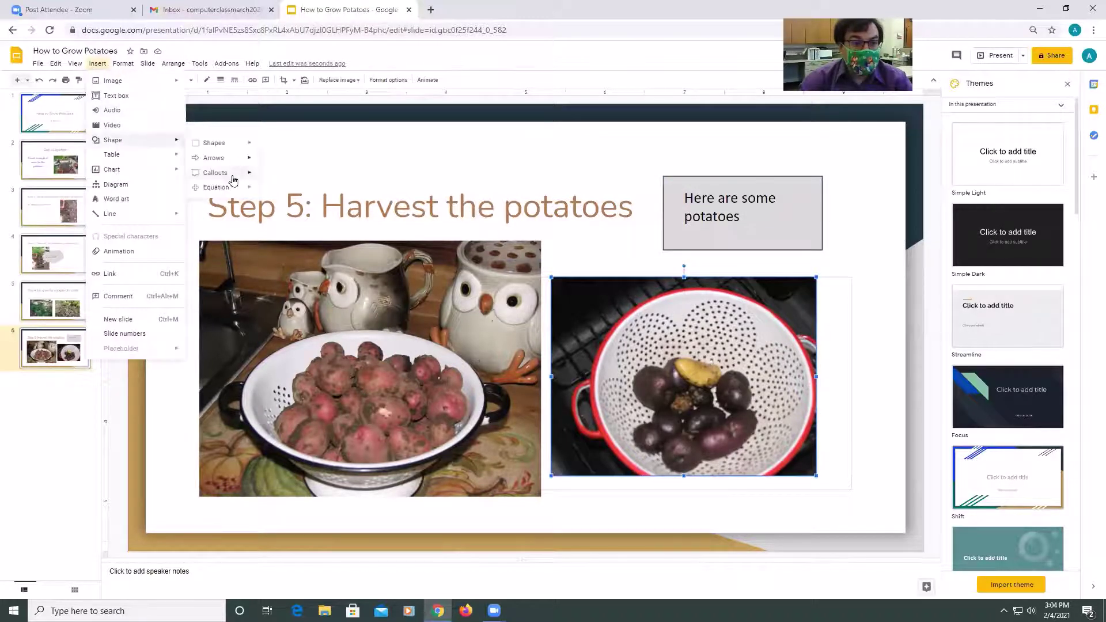
mouse_move(229, 172)
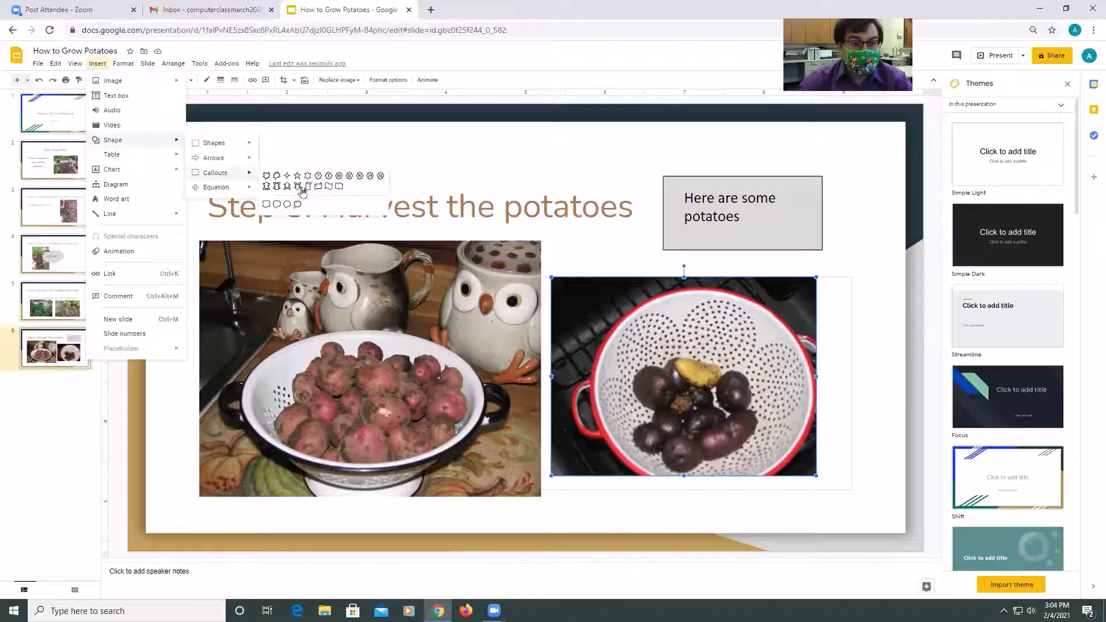
left_click(302, 209)
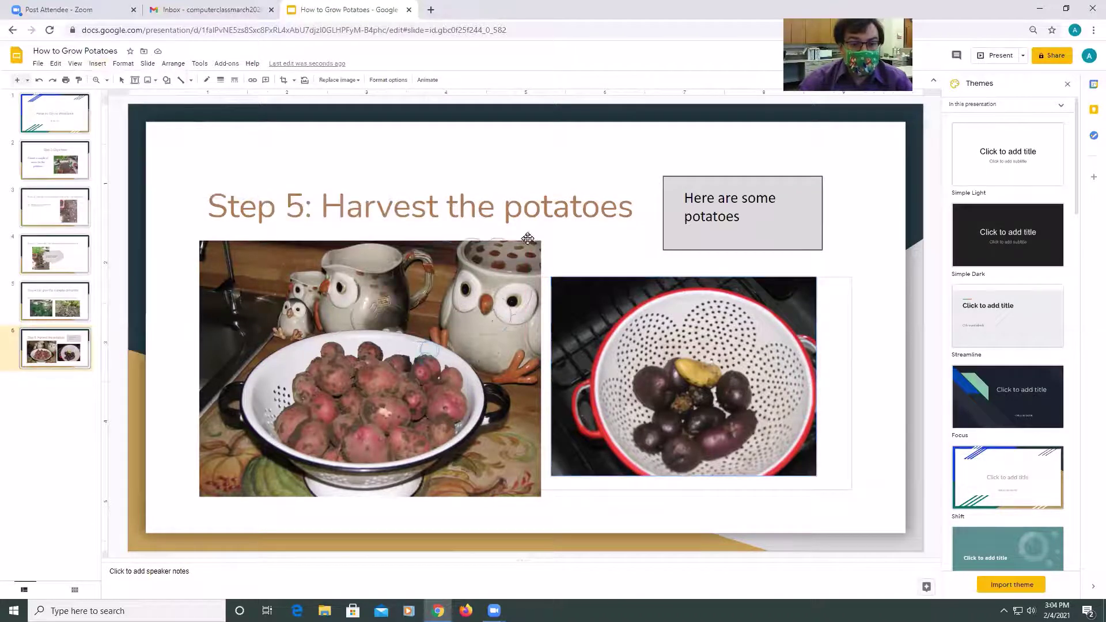
left_click_drag(522, 242, 379, 348)
type("Red Potatoes")
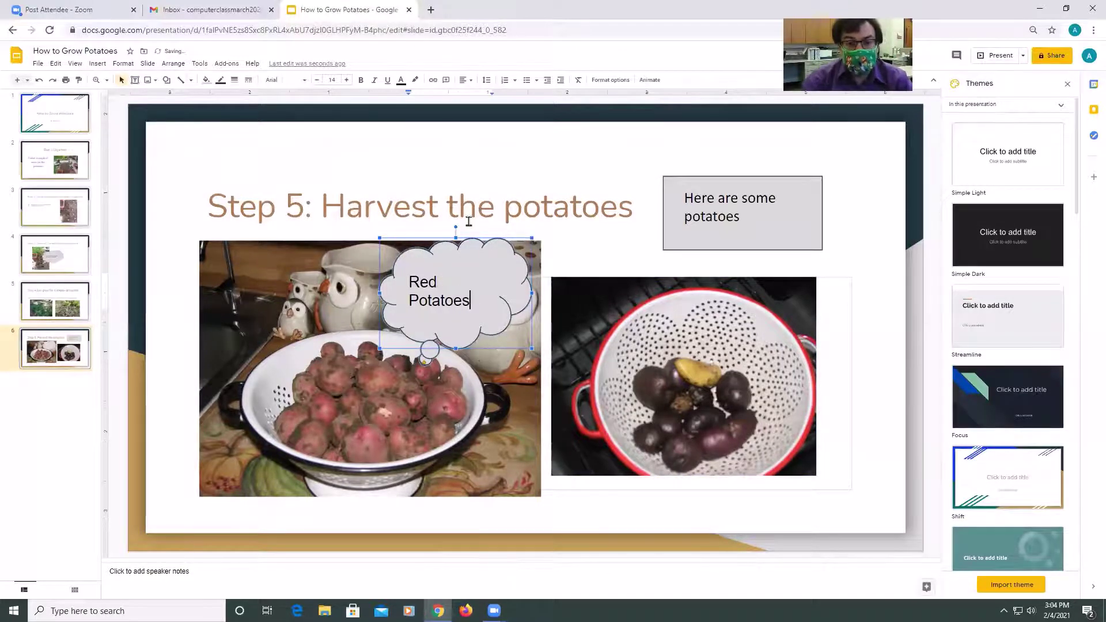
Draw a second cloud callout over the right photo reading 'Purple'.
left_click(74, 68)
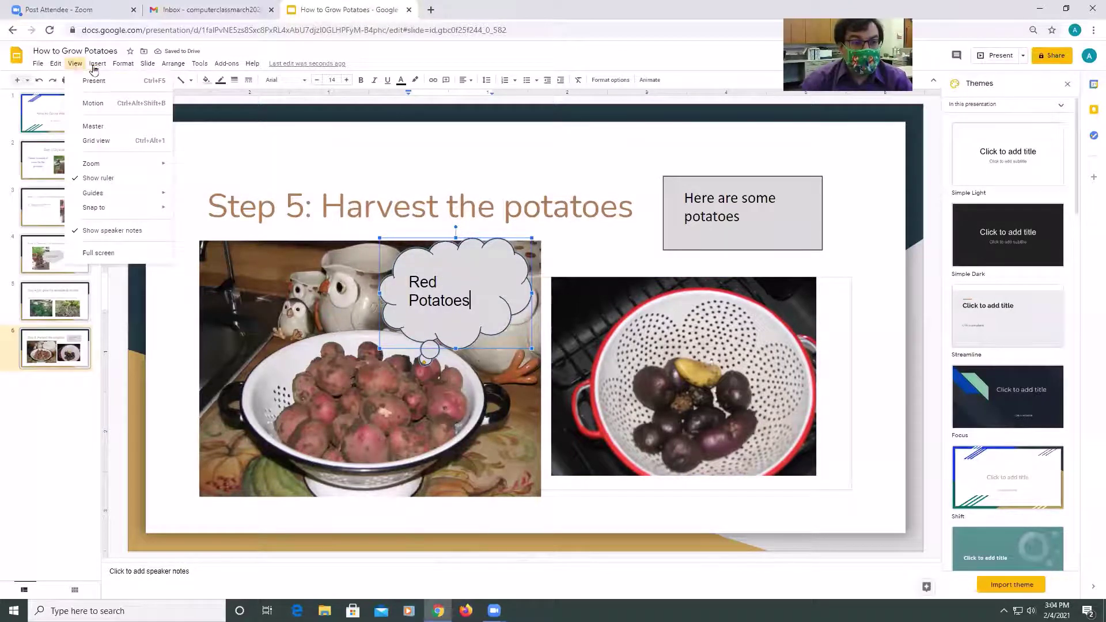
mouse_move(95, 65)
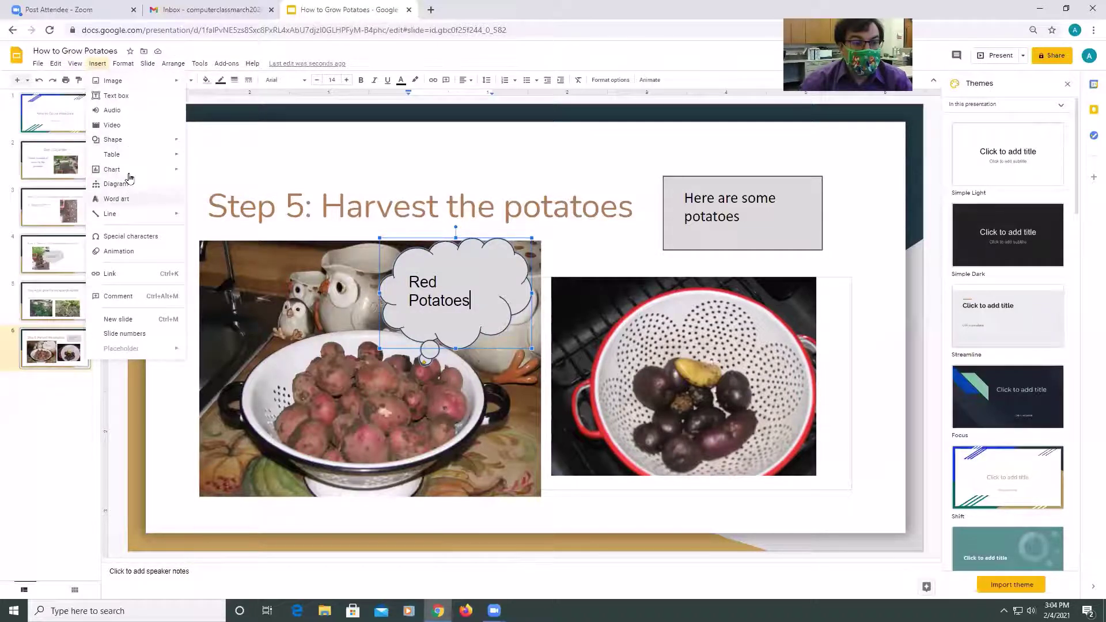
mouse_move(140, 136)
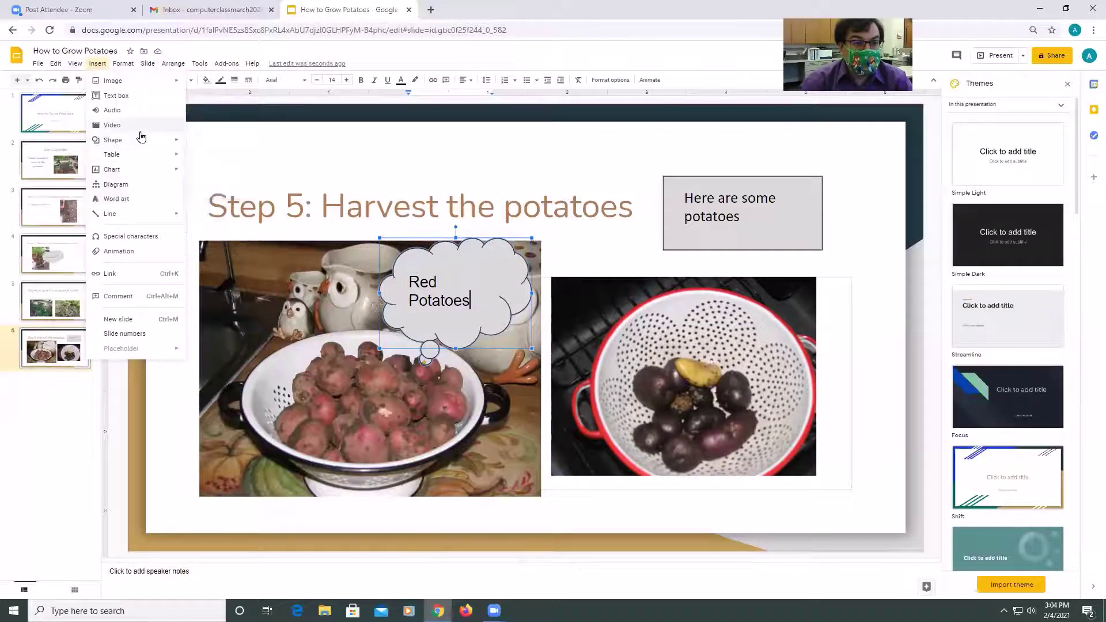
mouse_move(238, 174)
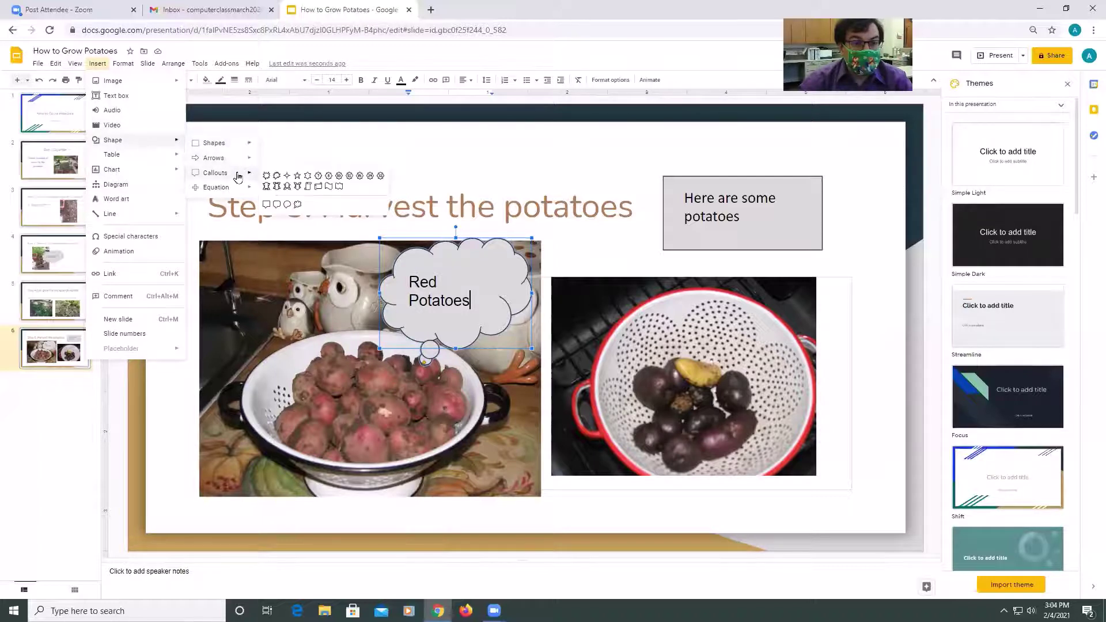
left_click(303, 184)
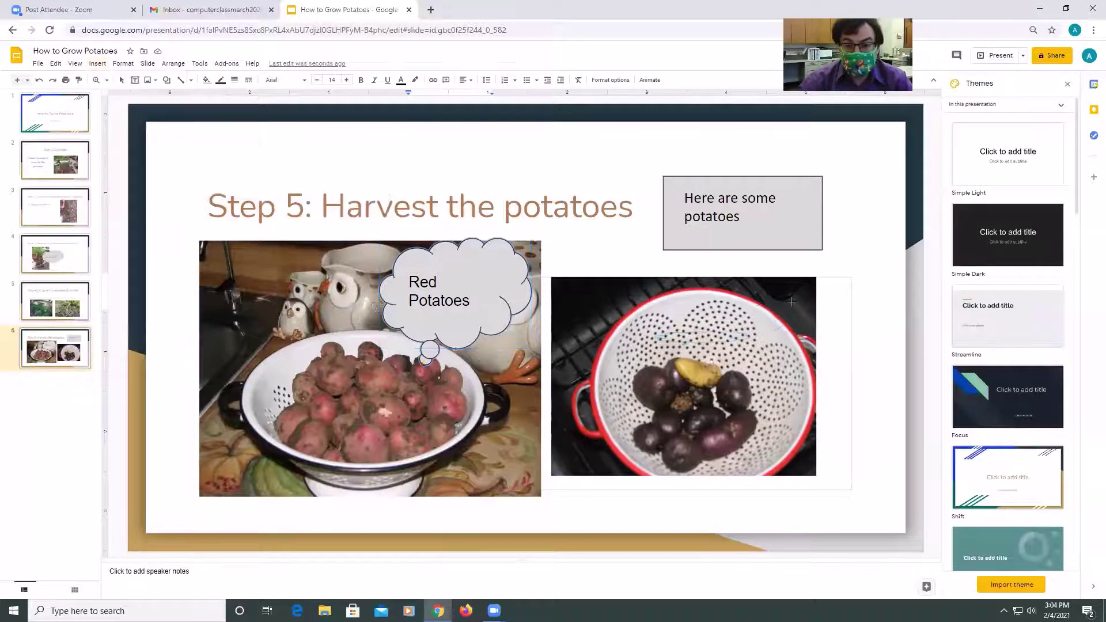
mouse_move(813, 284)
left_mouse_down()
mouse_move(756, 296)
mouse_move(655, 344)
left_mouse_up()
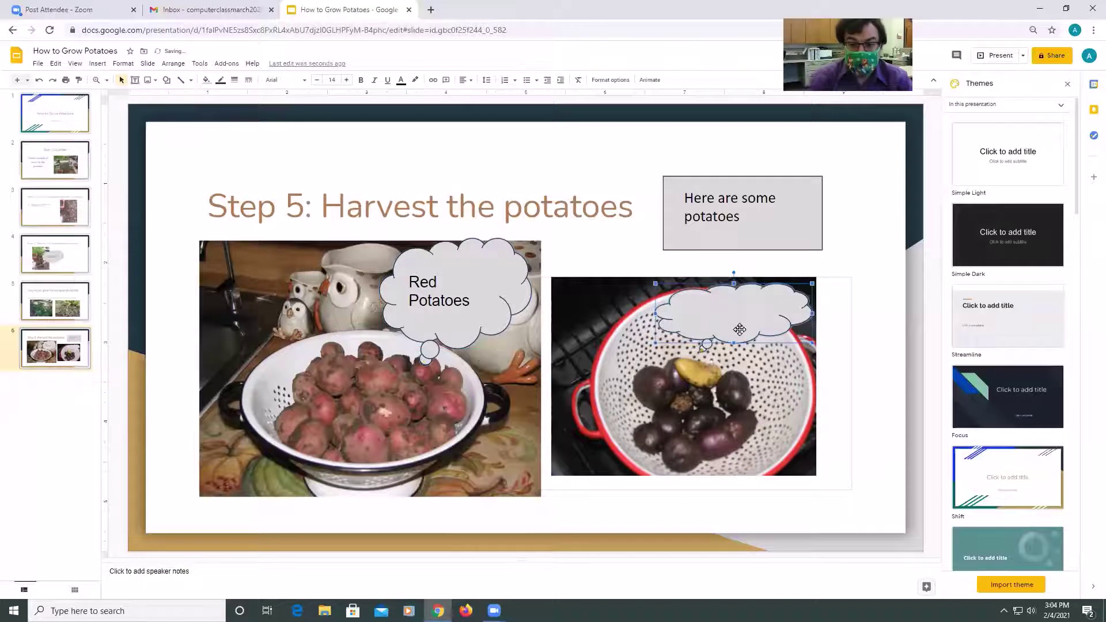
type("Purple")
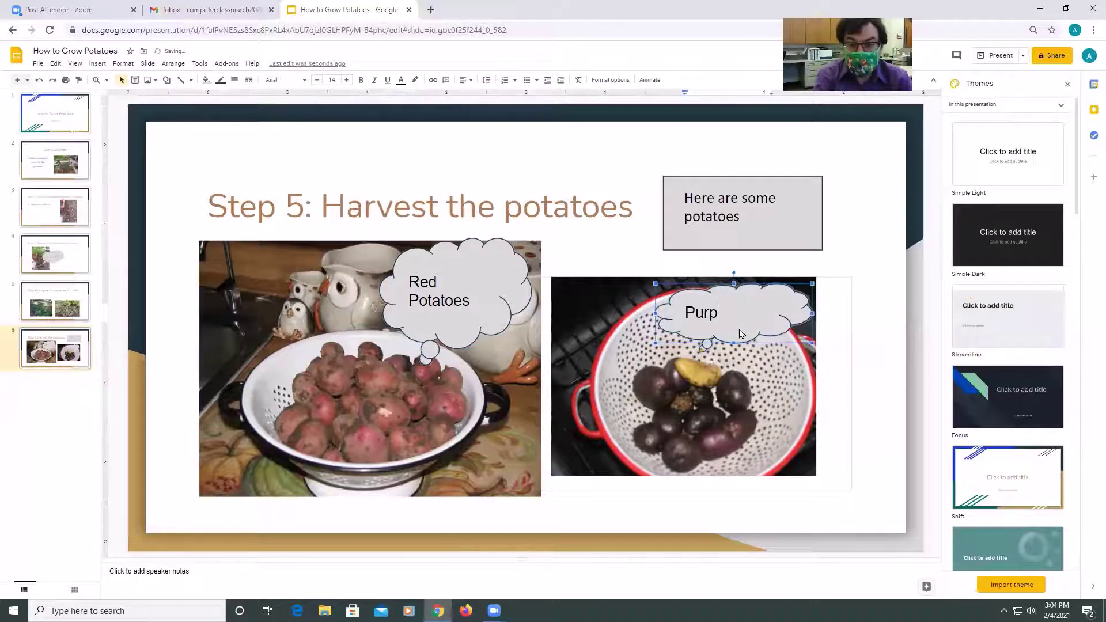
left_click(832, 257)
left_click(875, 270)
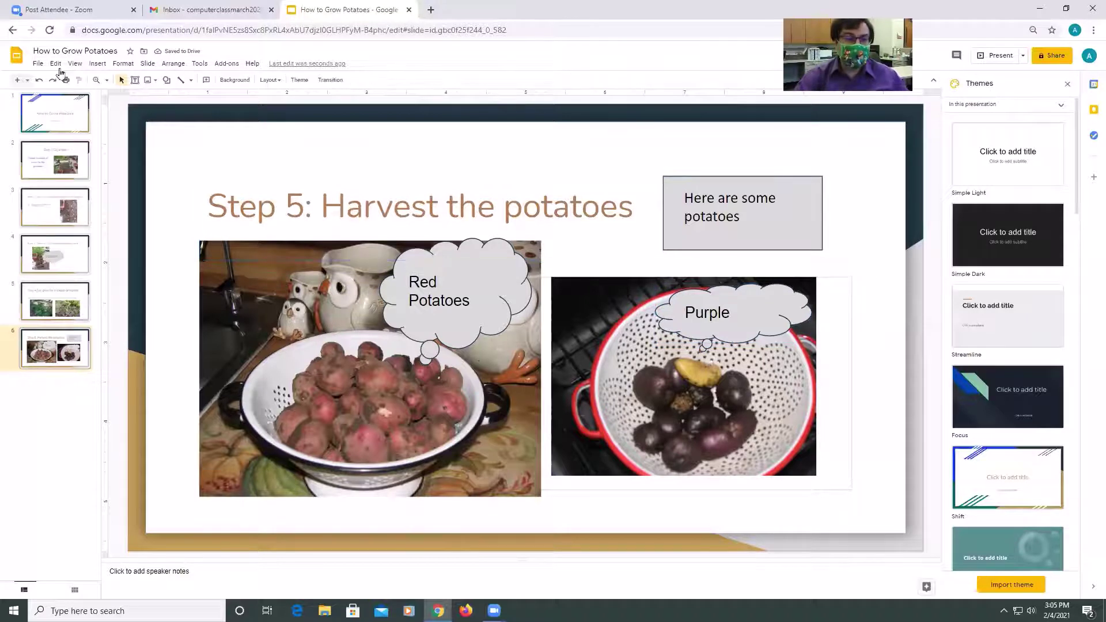
left_click(92, 65)
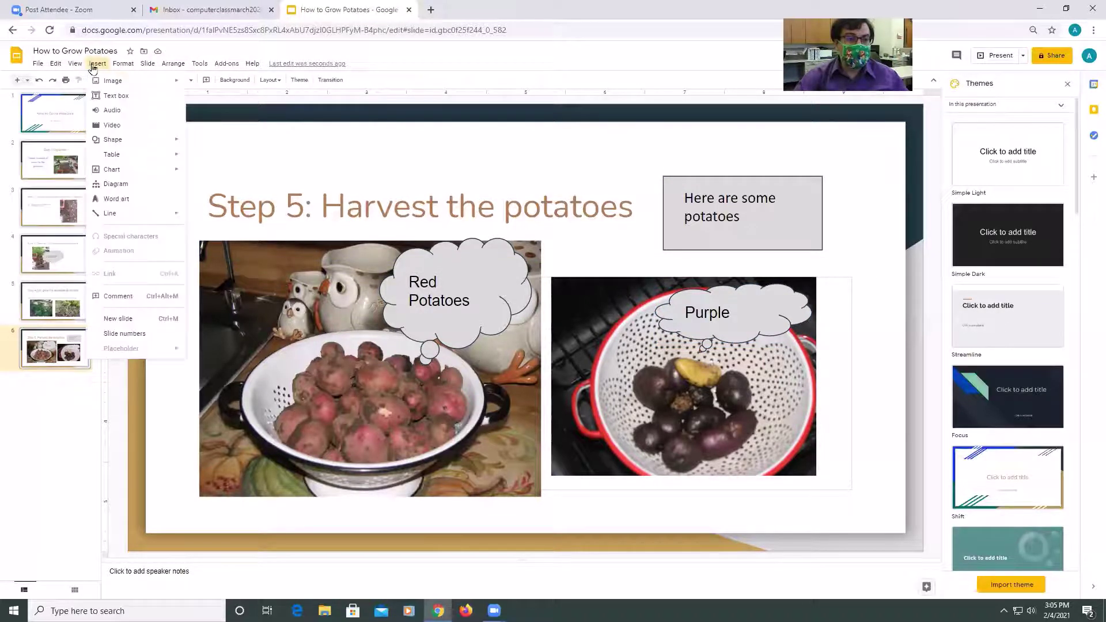
mouse_move(83, 68)
left_click(39, 119)
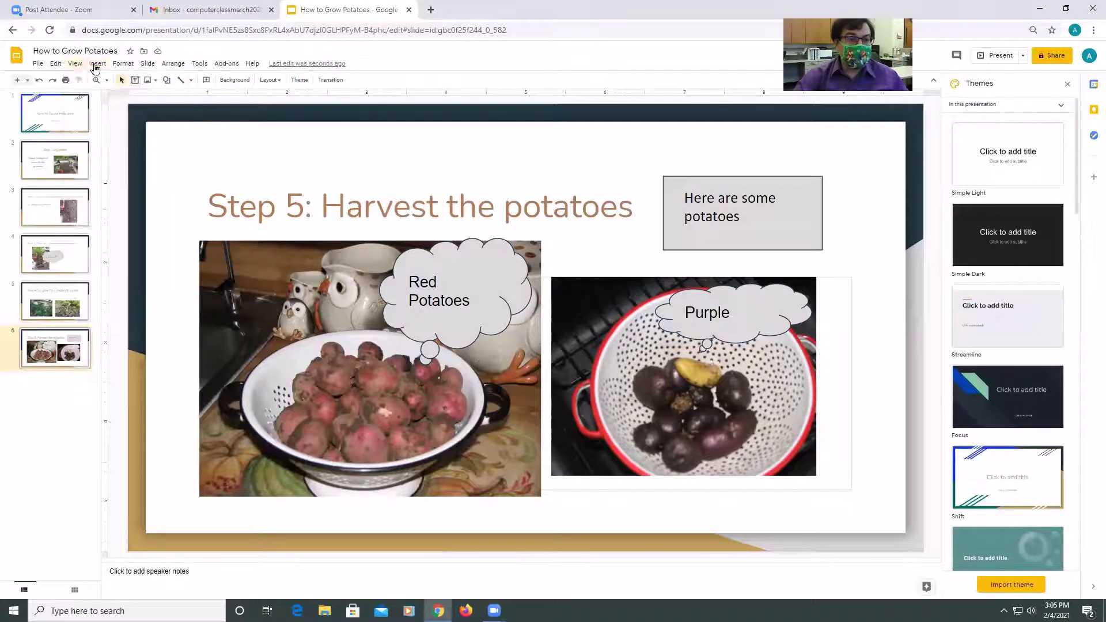
left_click(38, 119)
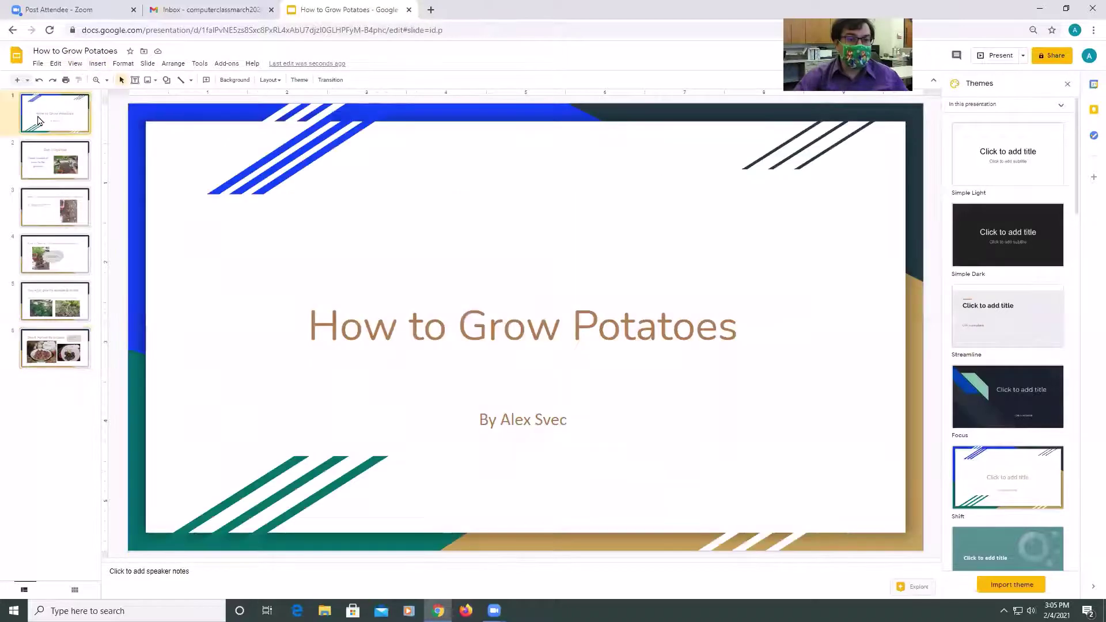
left_click(96, 64)
mouse_move(85, 66)
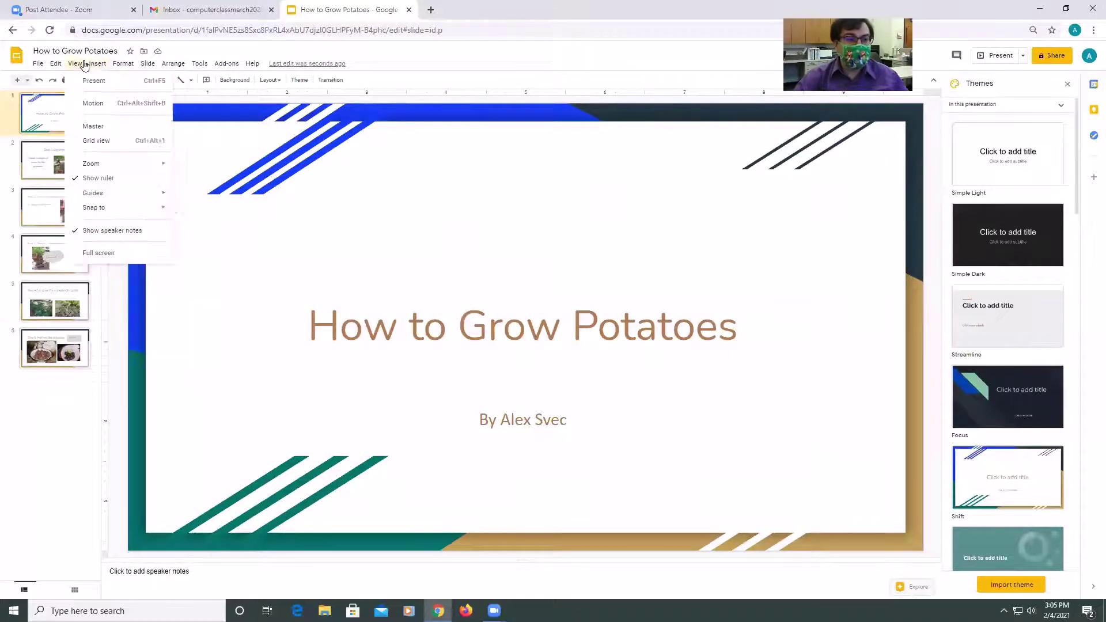
left_click(87, 81)
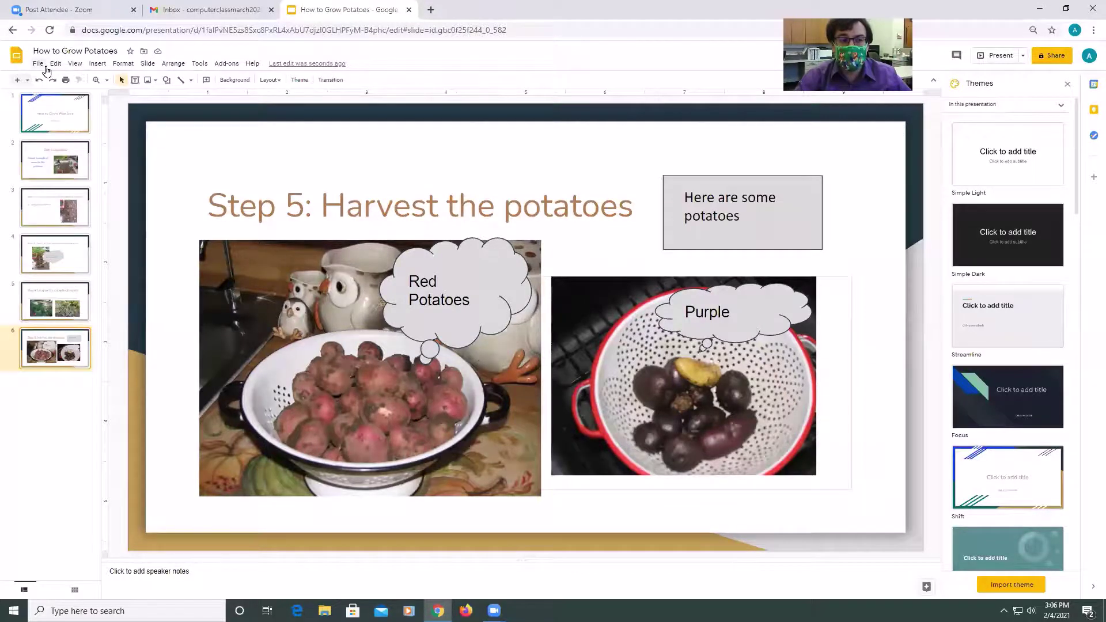
Open the deck's Share settings from the File menu, review them, and close them.
left_click(46, 67)
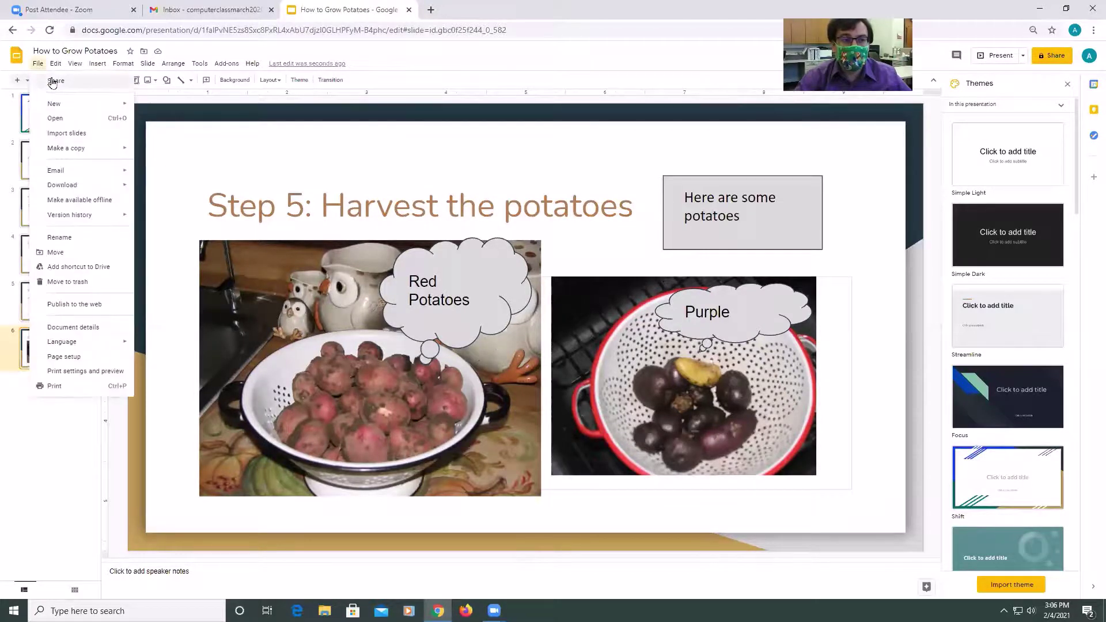
left_click(52, 81)
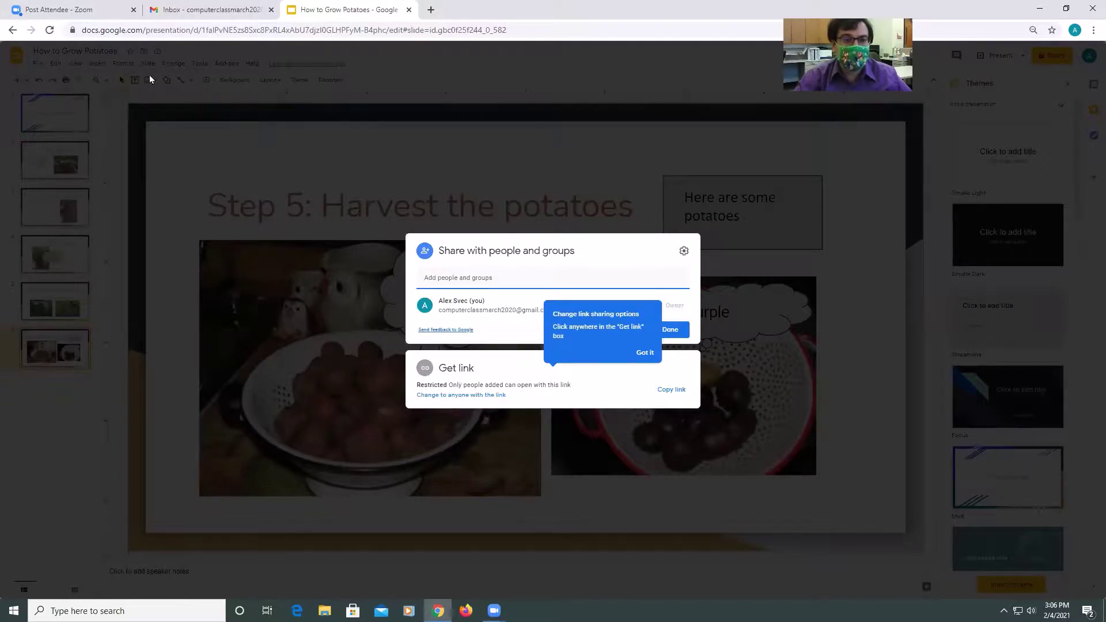
left_click(375, 115)
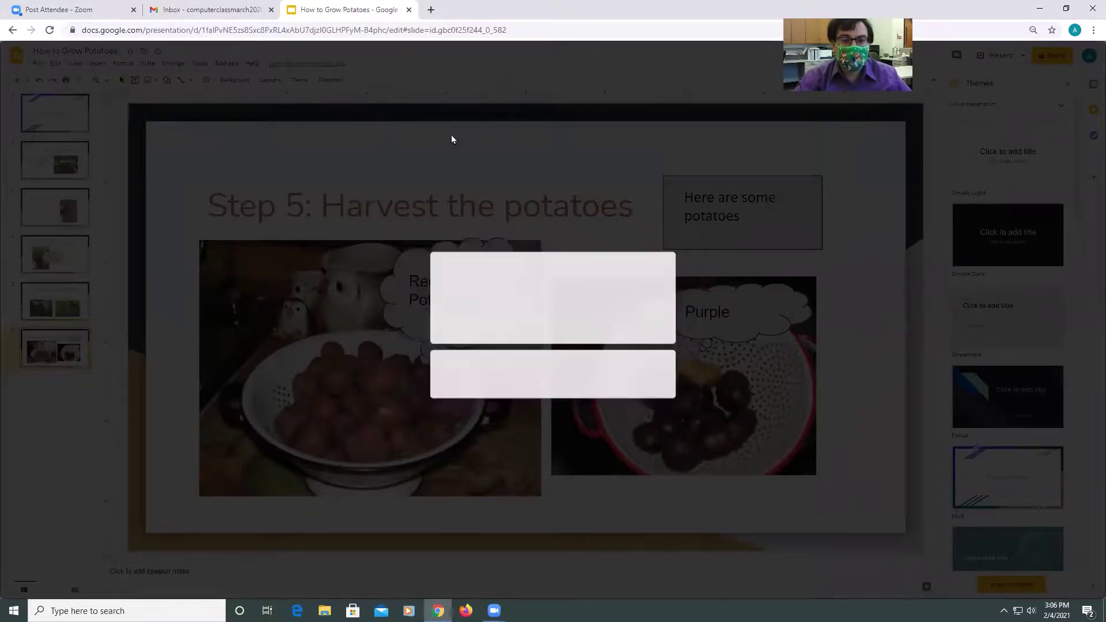
Look over the File menu's Make a copy and Download submenus, then close the menu.
left_click(36, 65)
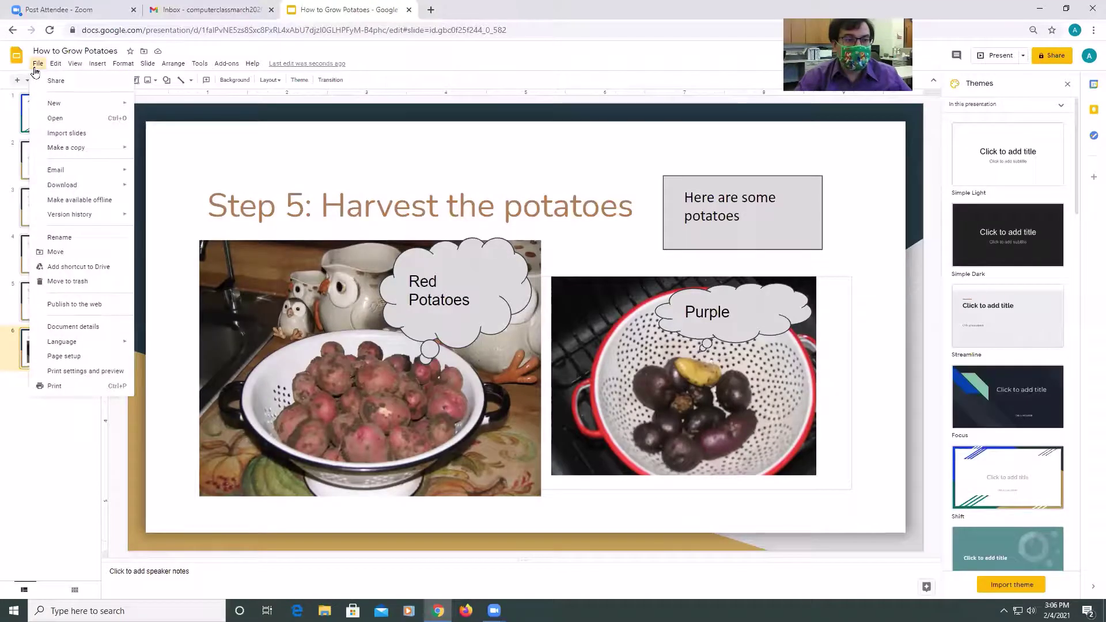
mouse_move(69, 149)
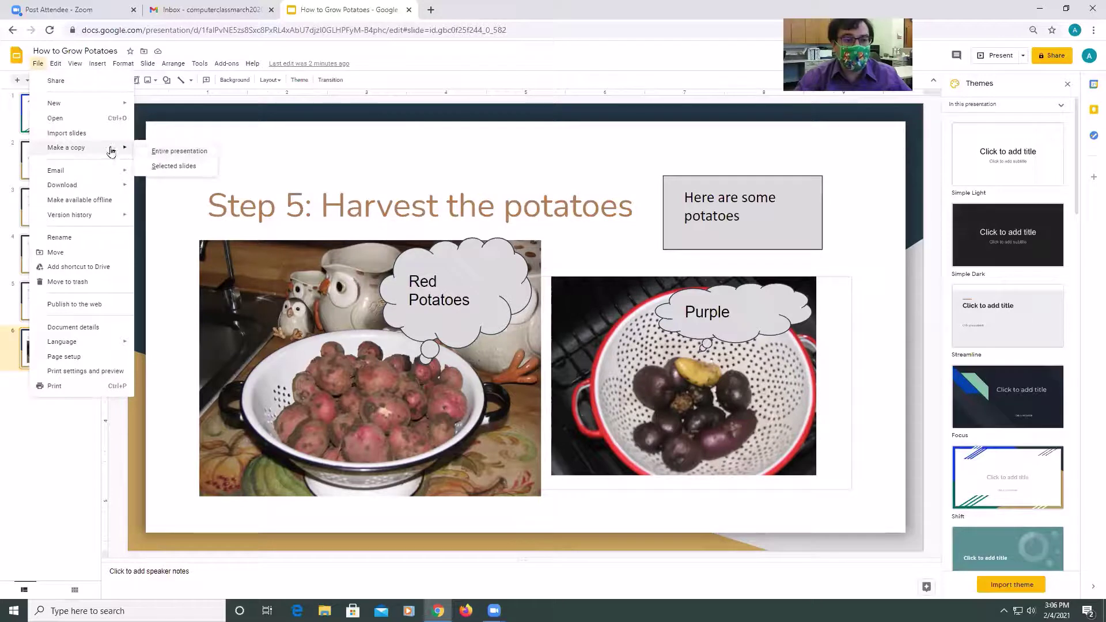
mouse_move(90, 189)
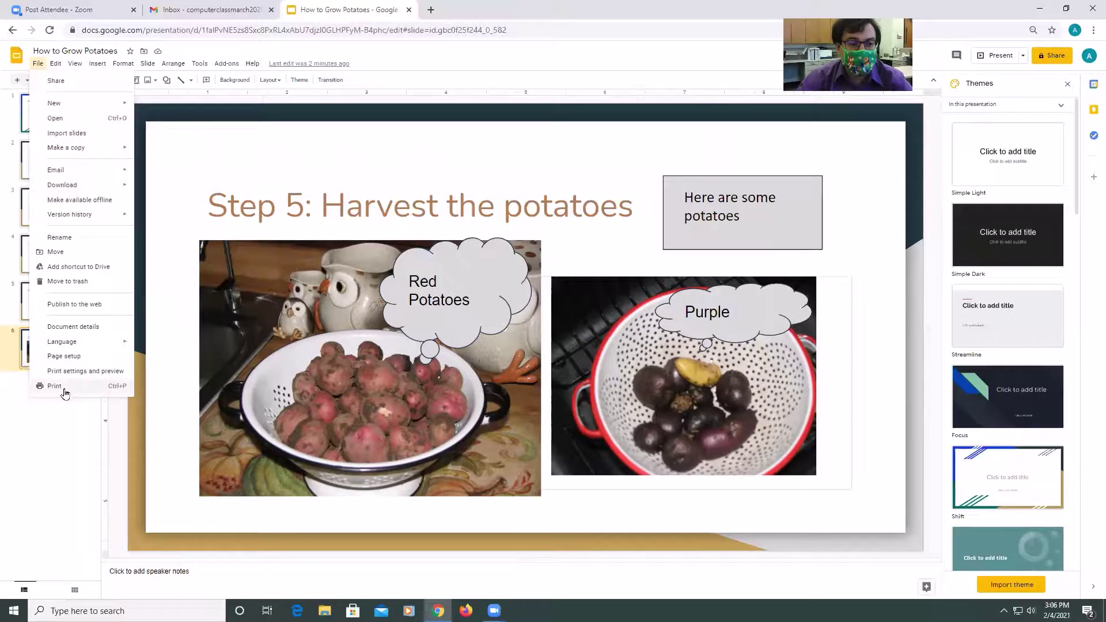
left_click(38, 64)
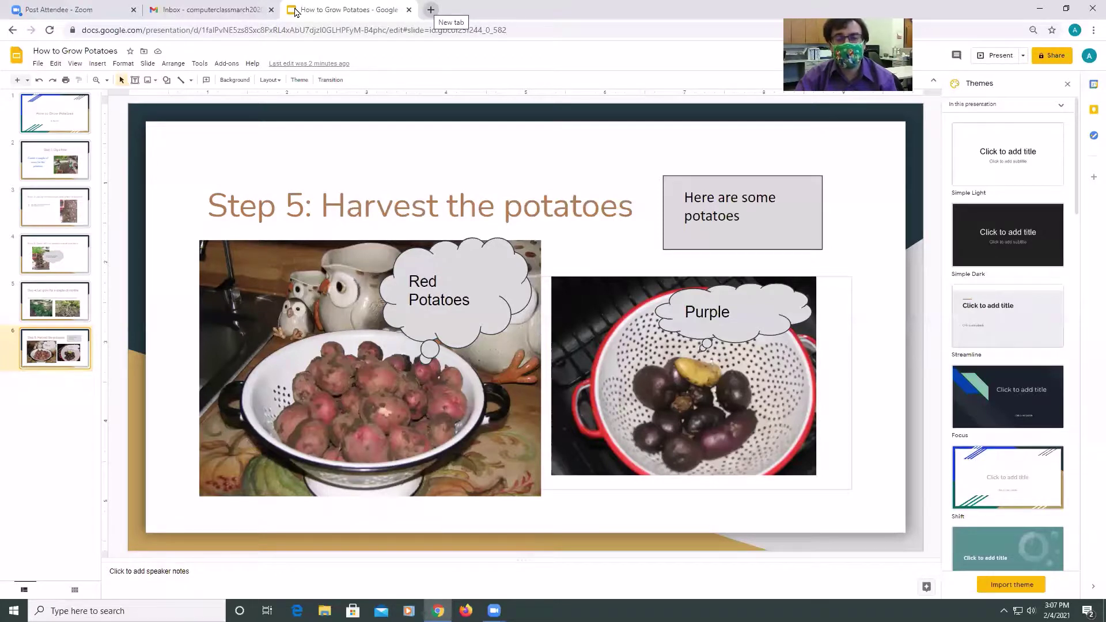
key("ctrl+t")
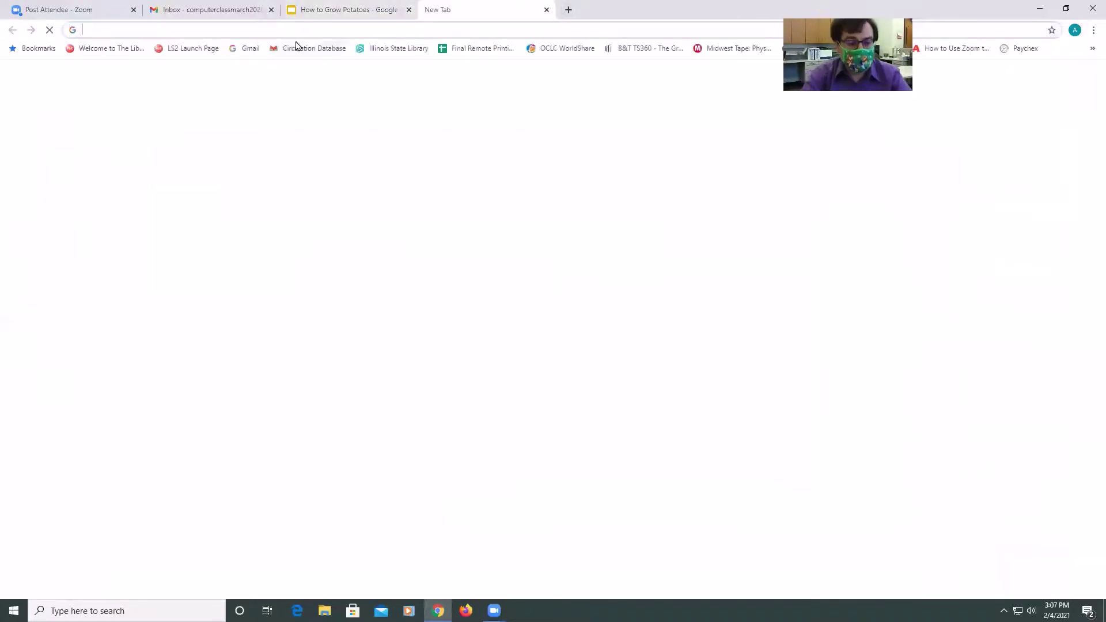
type("www.fllib.o")
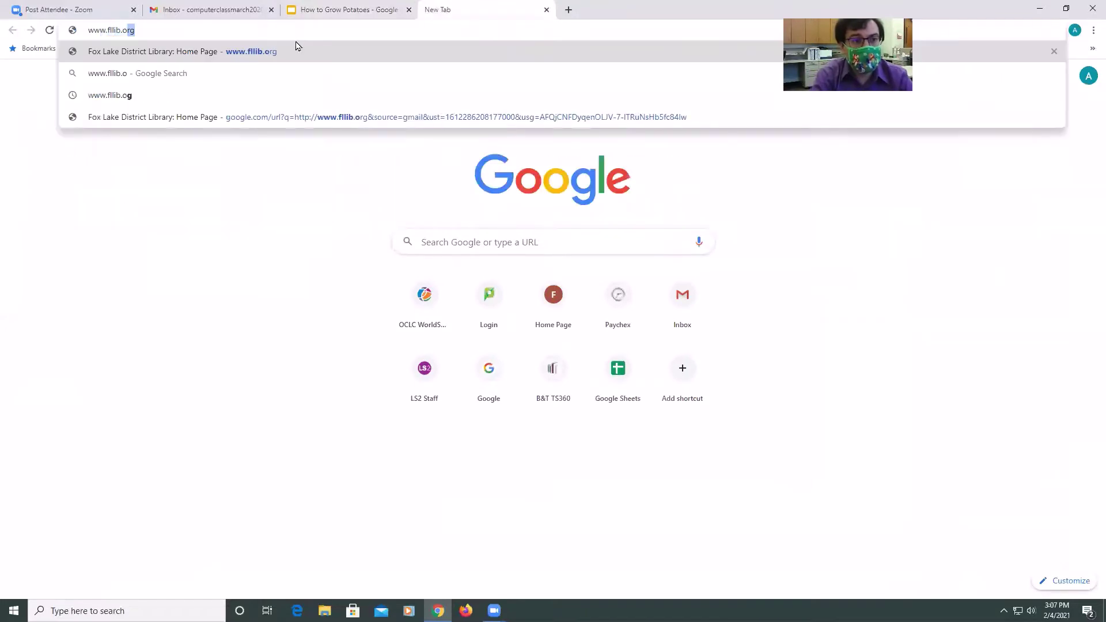
key("Return")
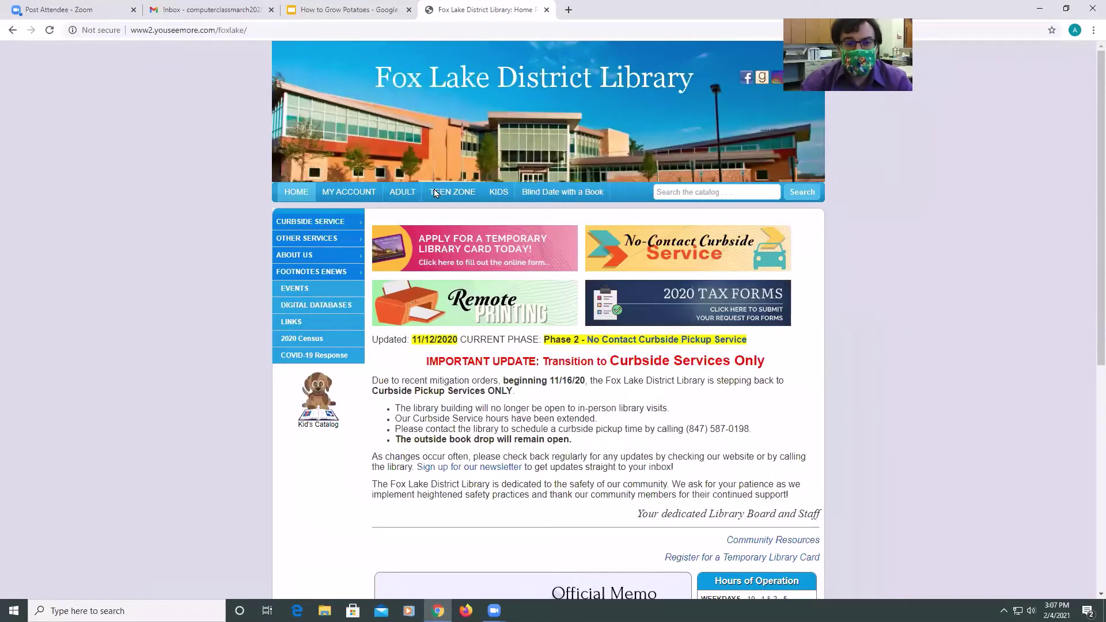
mouse_move(409, 196)
left_click(407, 276)
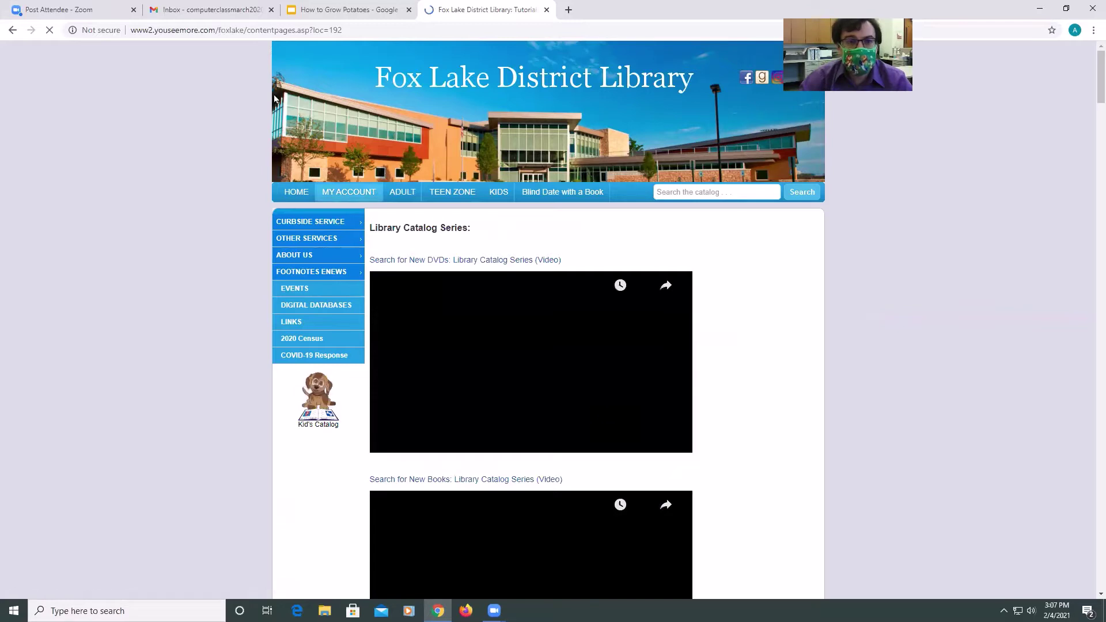
Switch back to the 'How to Grow Potatoes' presentation tab.
left_click(315, 9)
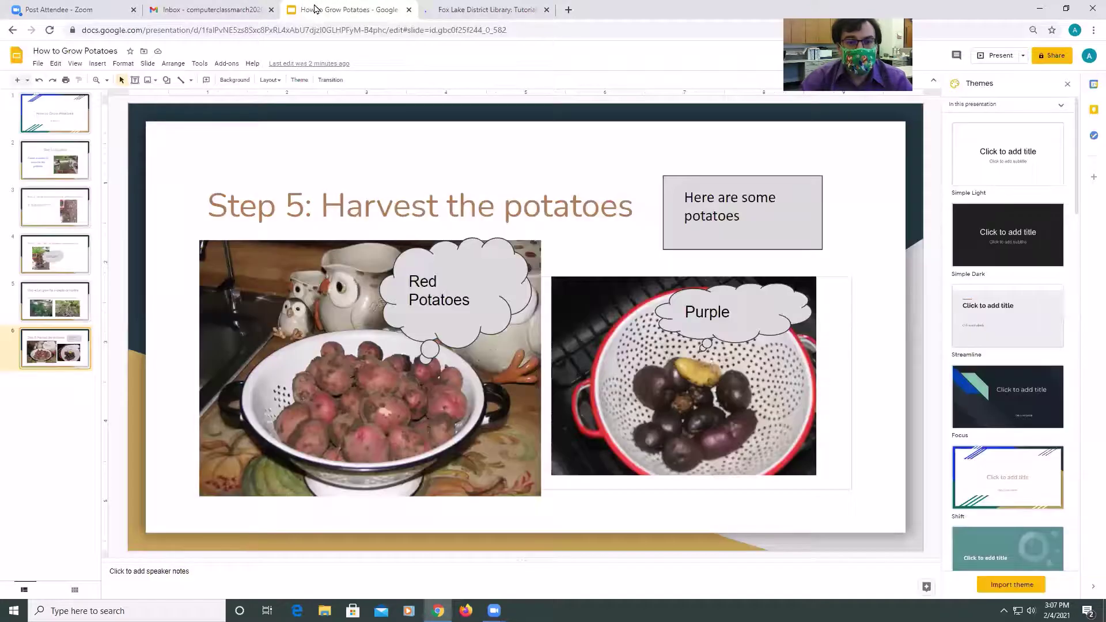